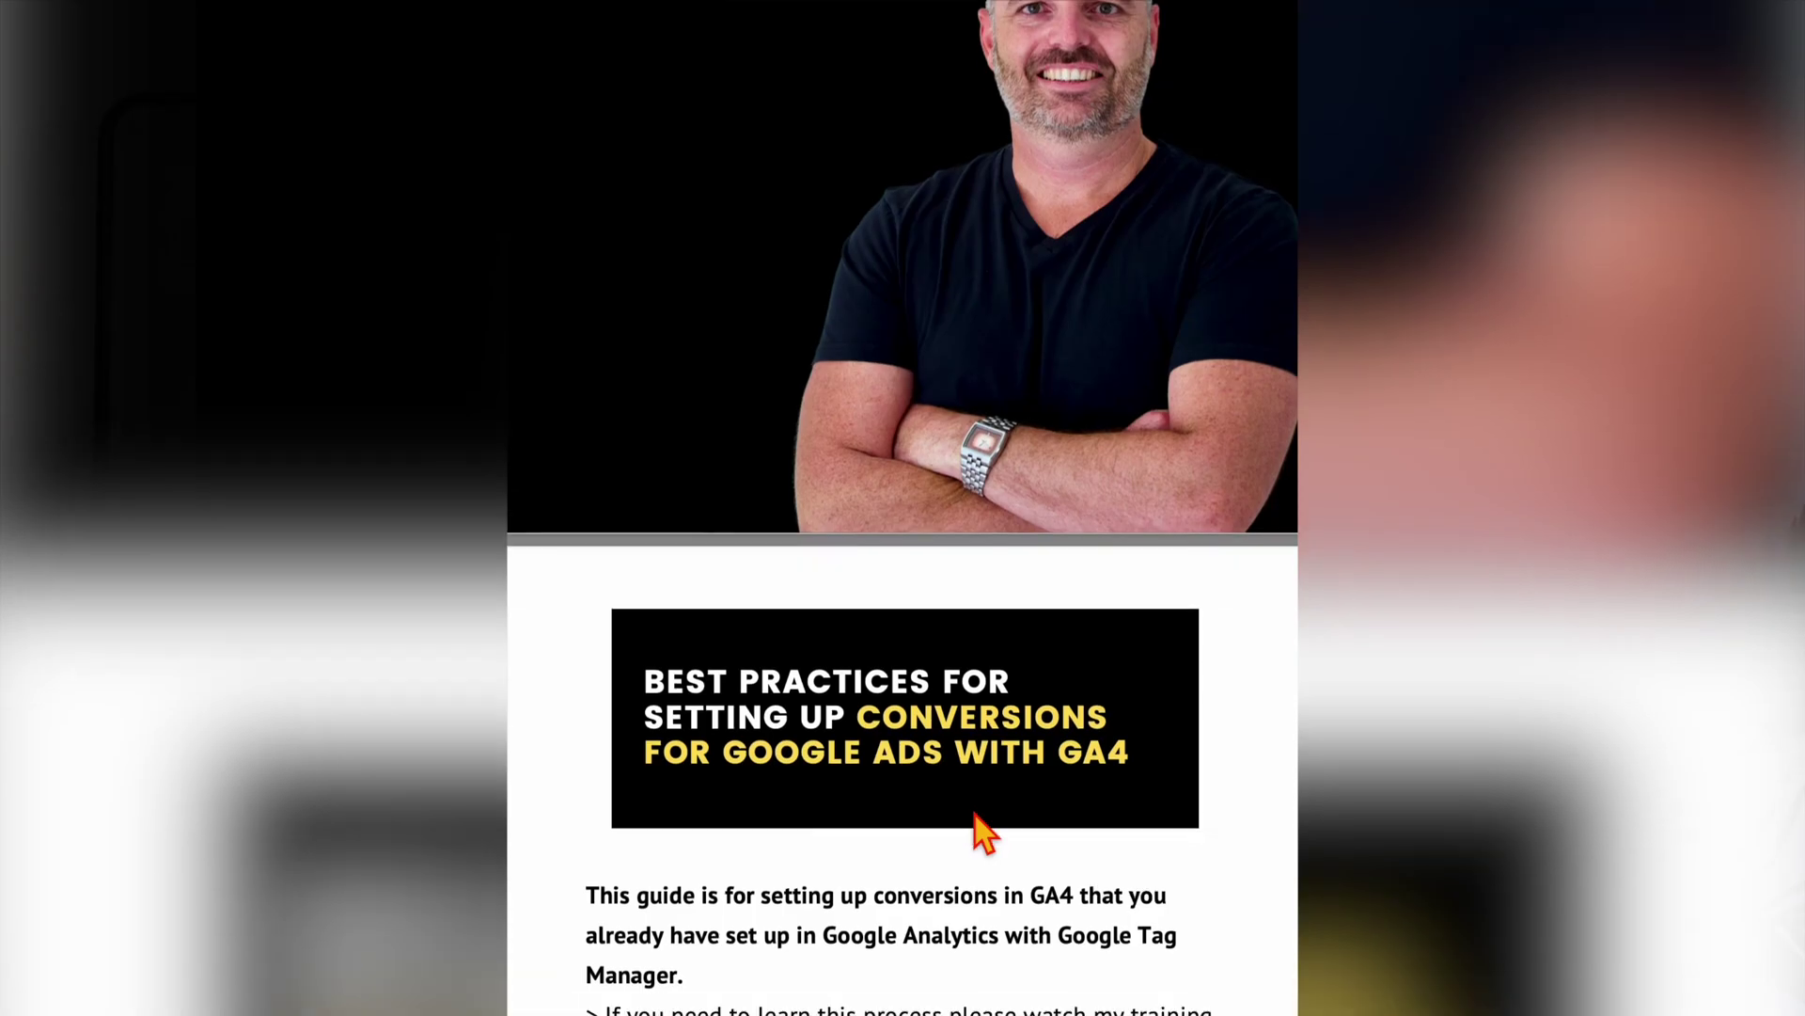
# Step: Review the best-practices guide for setting up Google Ads conversions with GA4
pyautogui.scroll(-8, 974, 816)
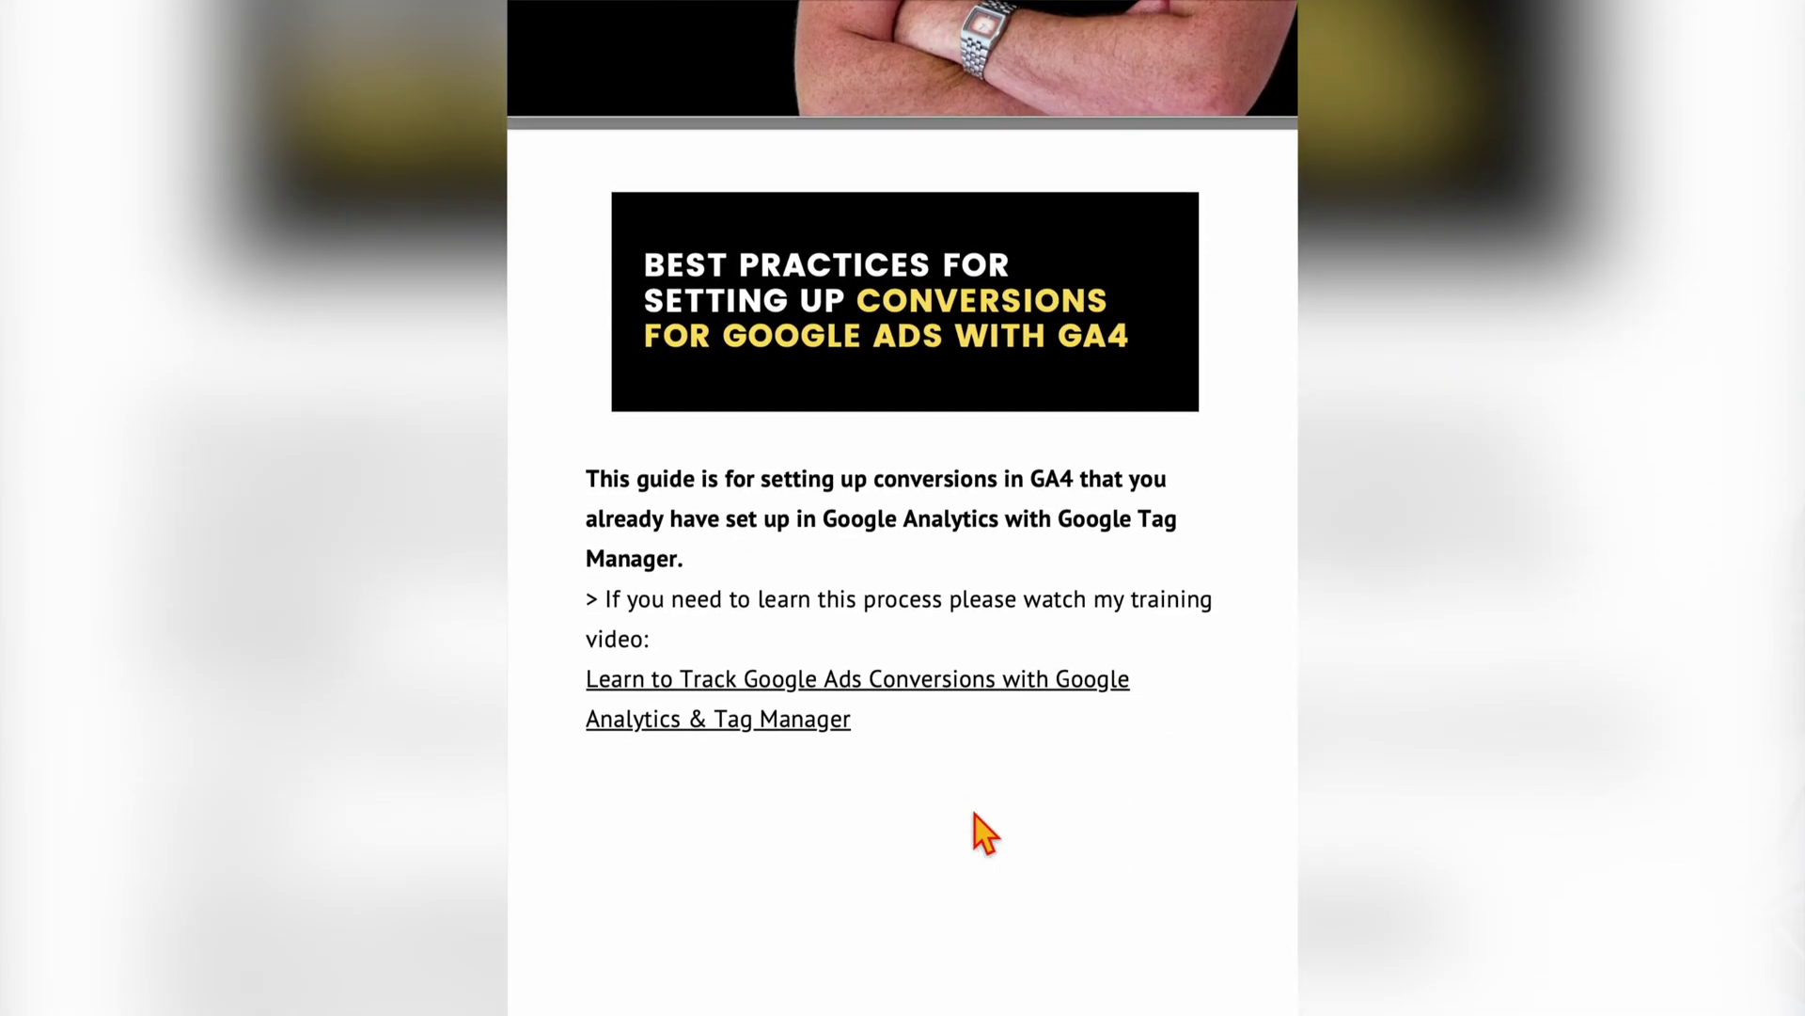
pyautogui.scroll(-15, 974, 816)
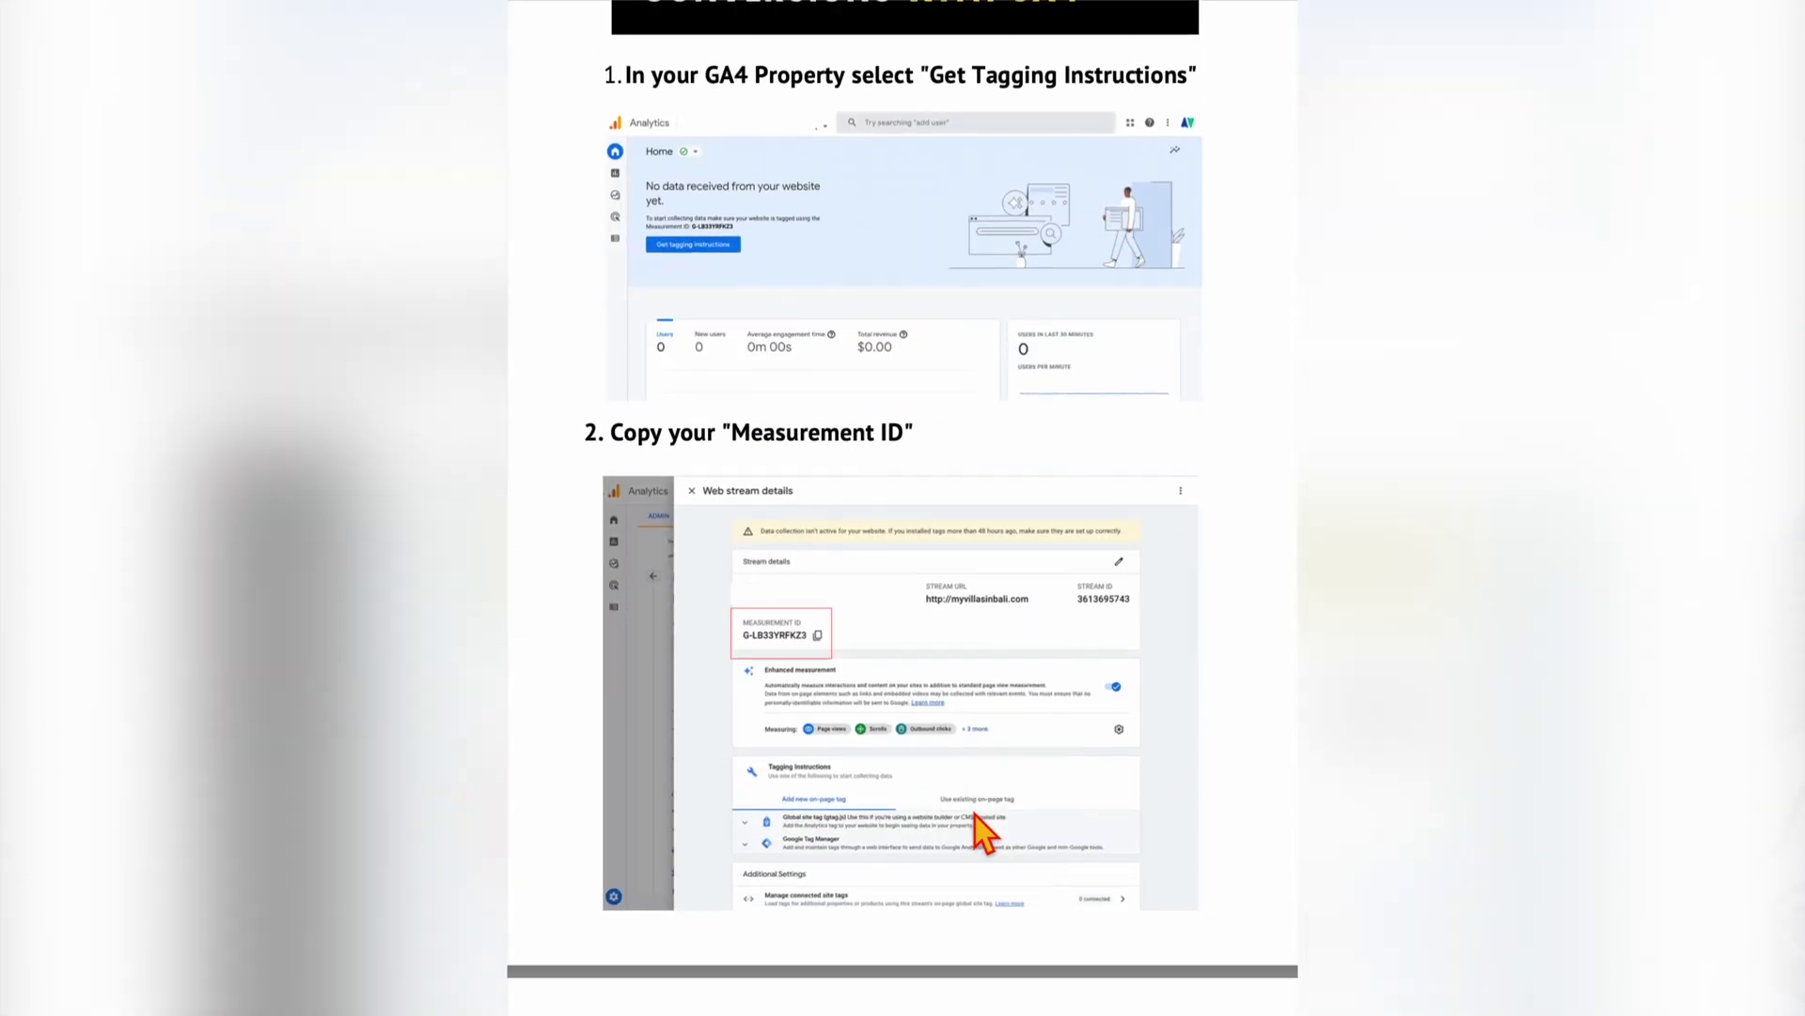
pyautogui.scroll(-15, 974, 816)
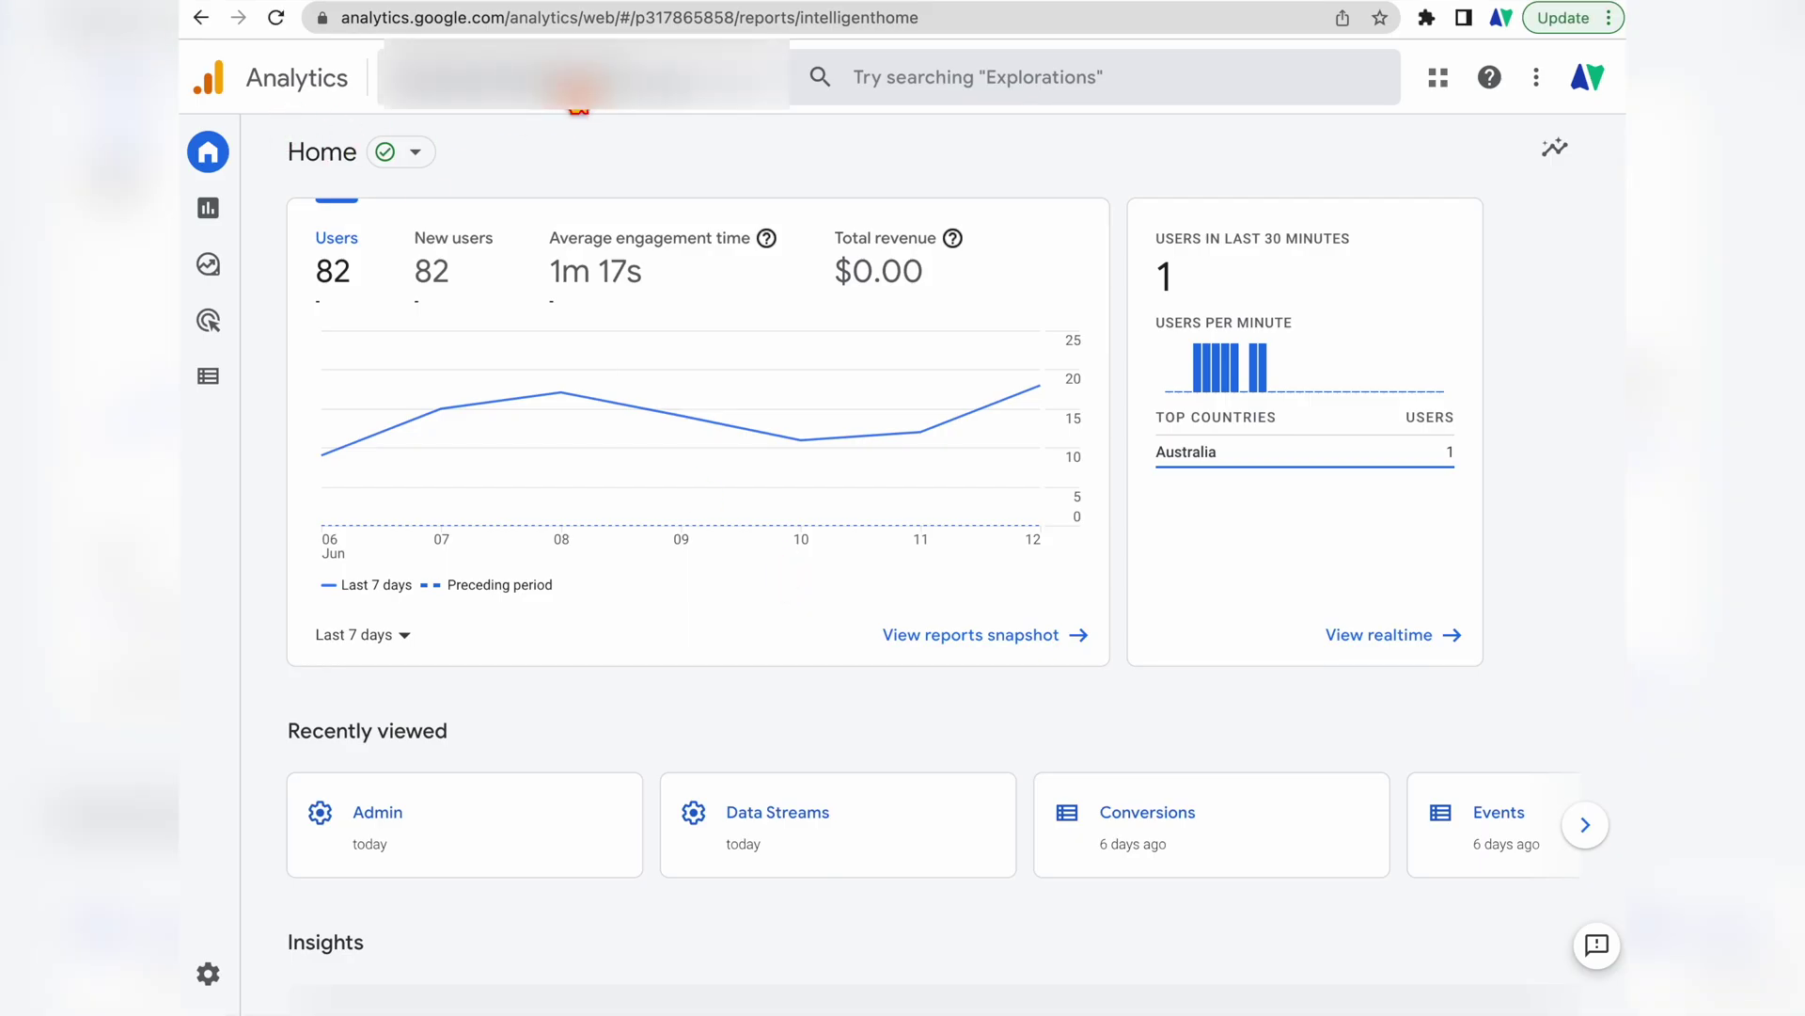
# Step: Switch from Google Analytics to Google Tag Manager and examine the workspace's existing triggers
pyautogui.click(576, 94)
pyautogui.click(798, 749)
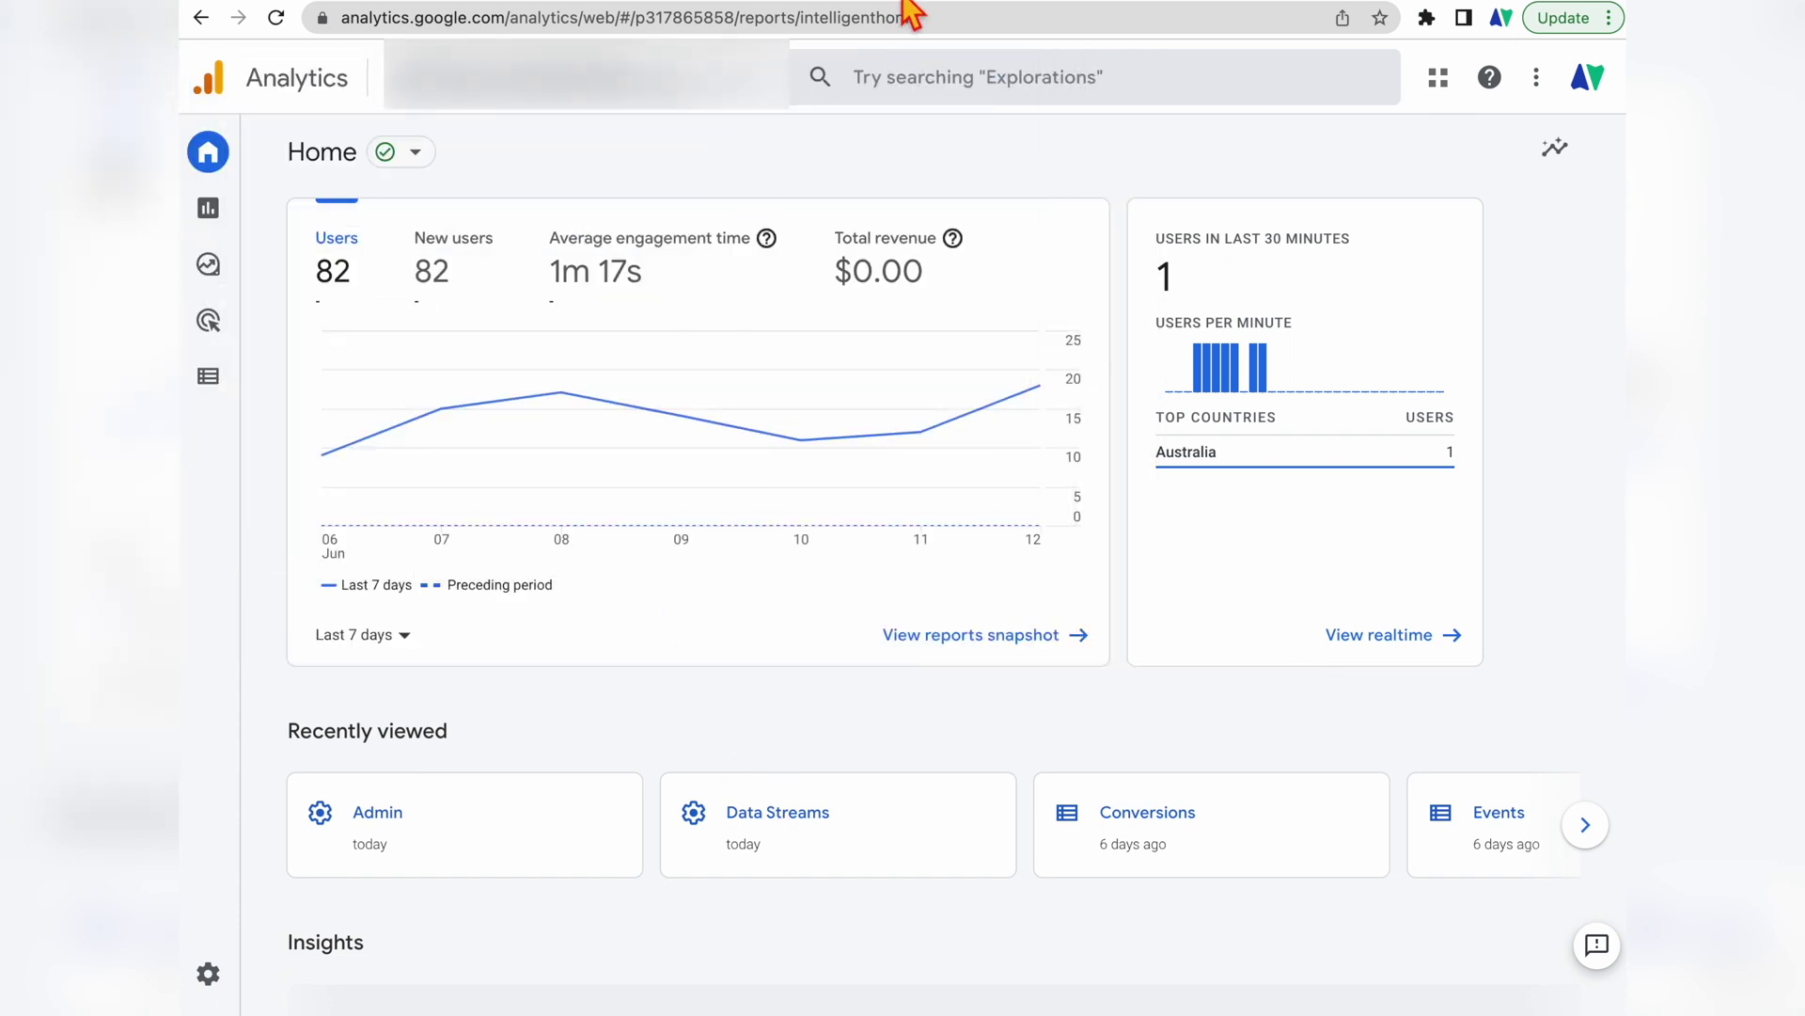
pyautogui.hotkey('ctrl', 'Tab')
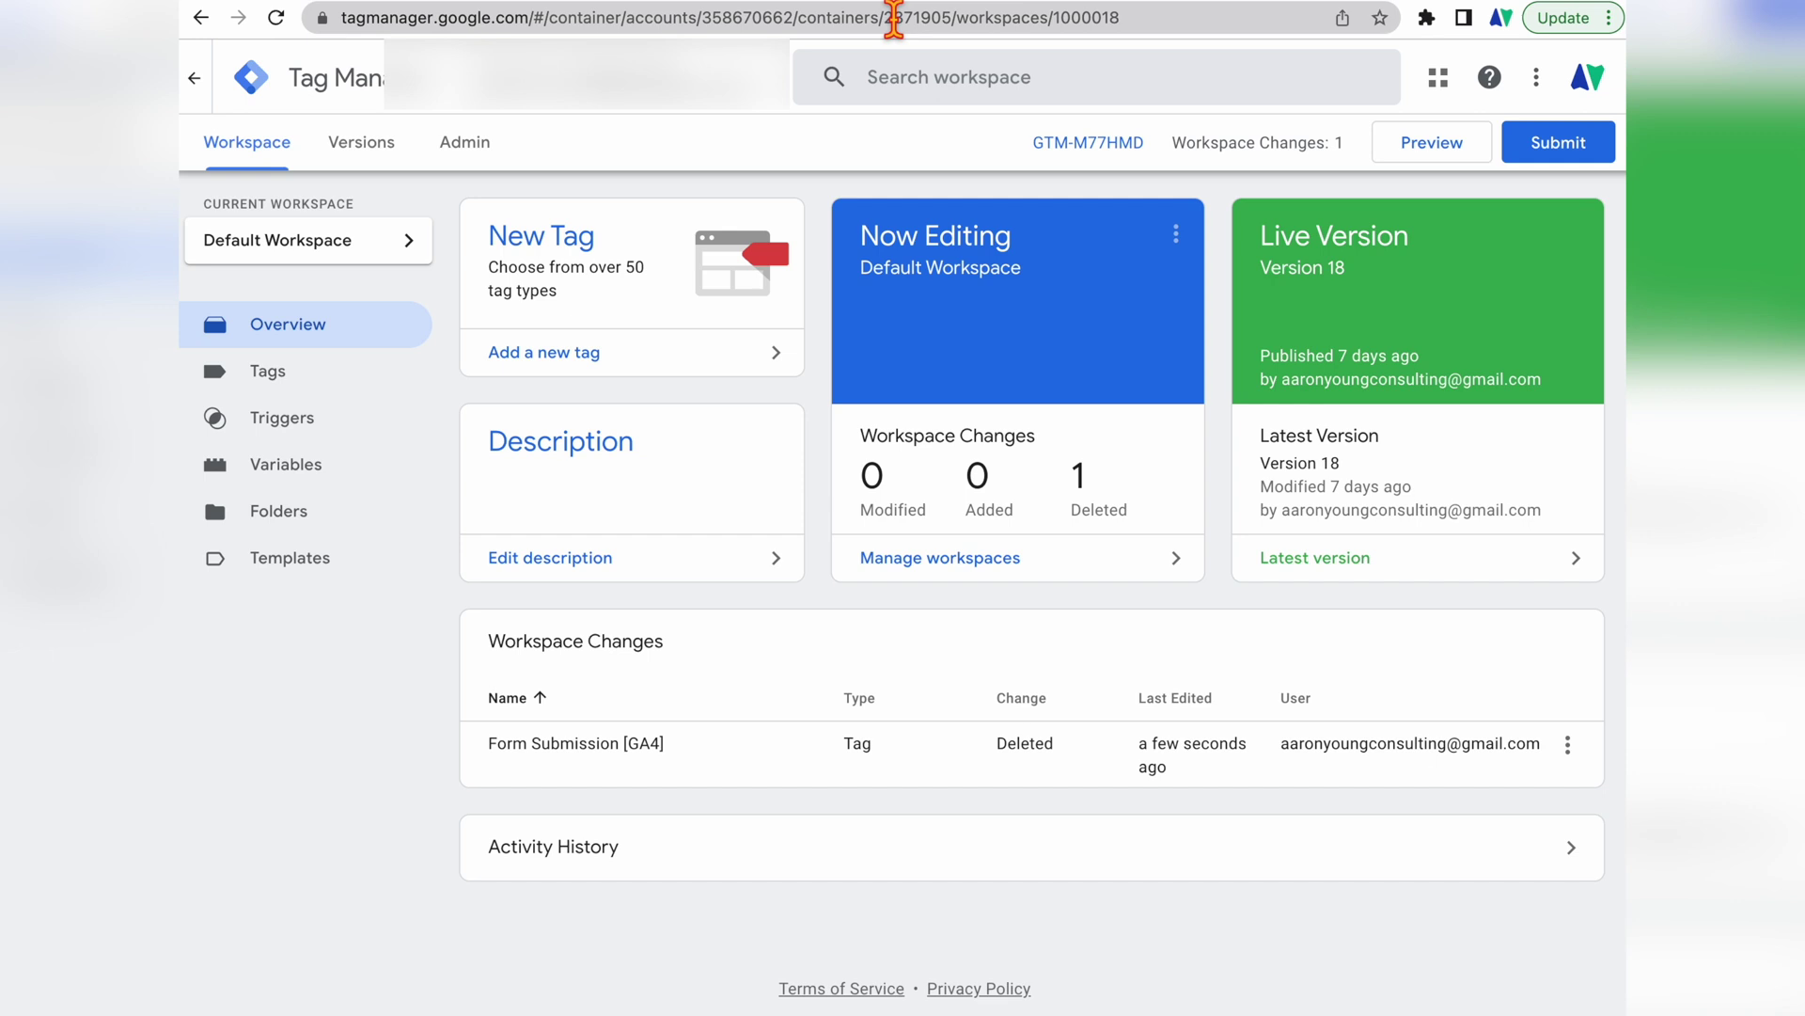
pyautogui.click(743, 3)
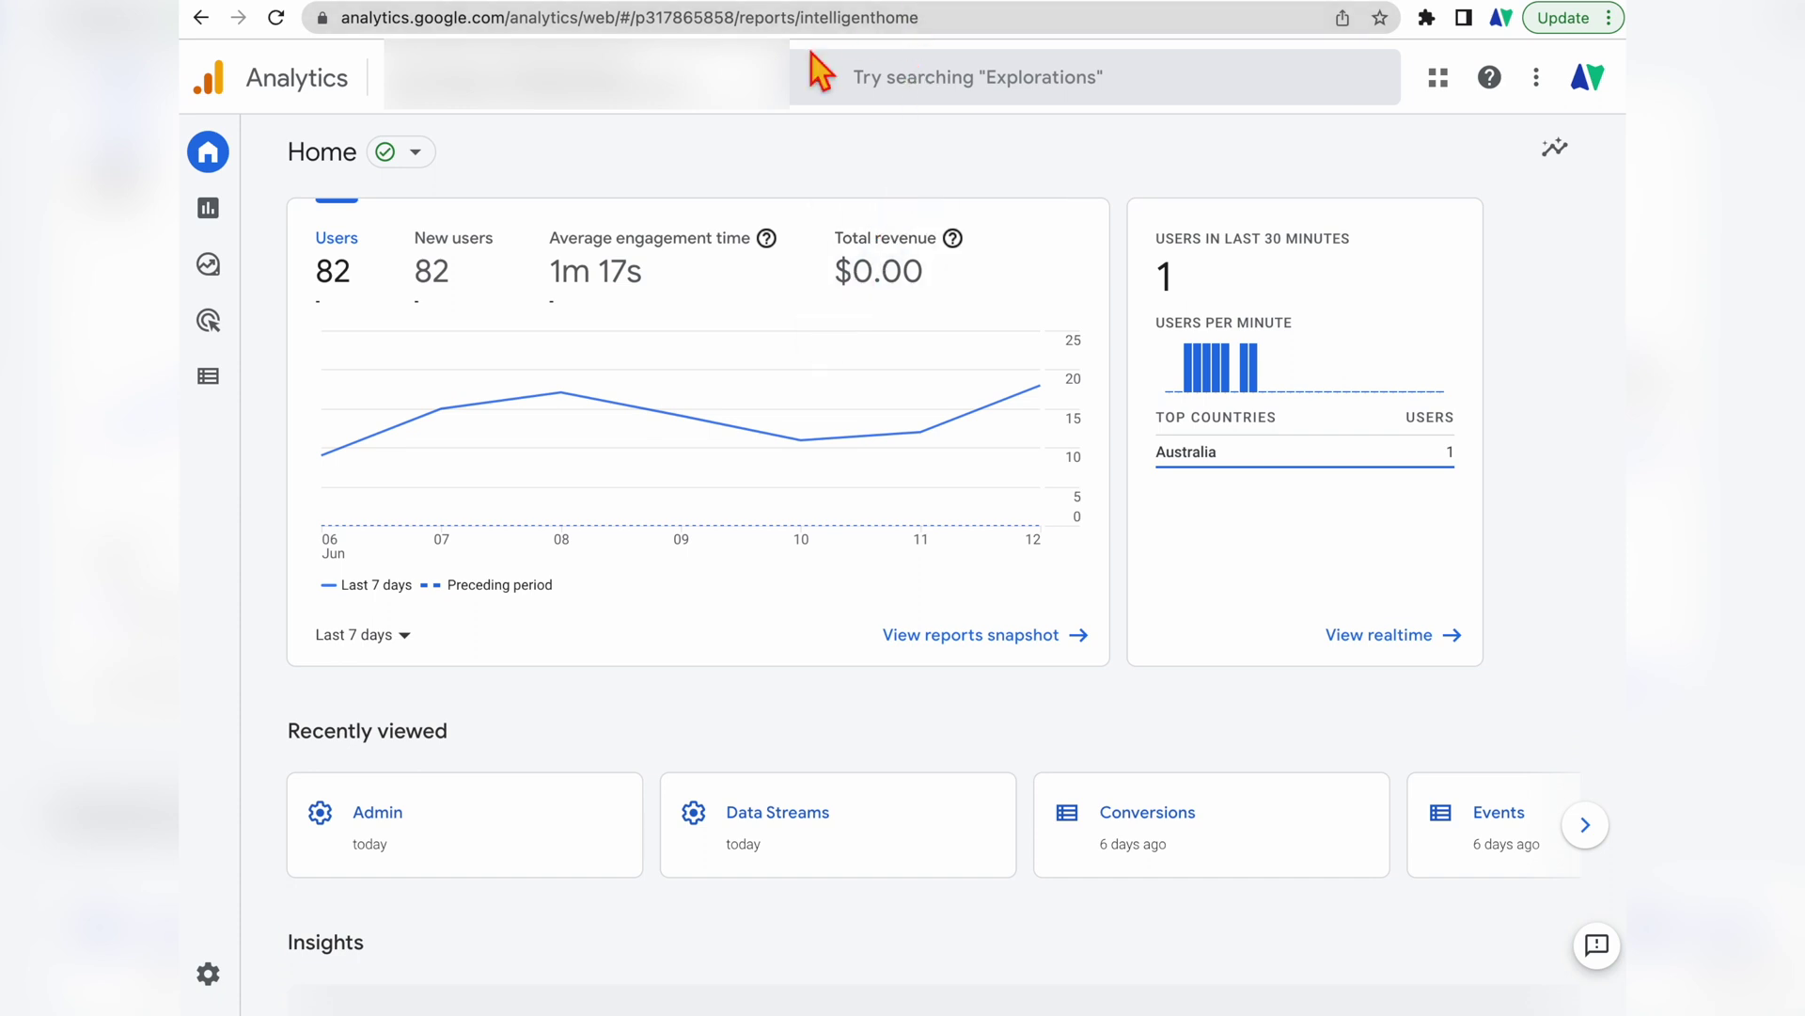
pyautogui.click(917, 2)
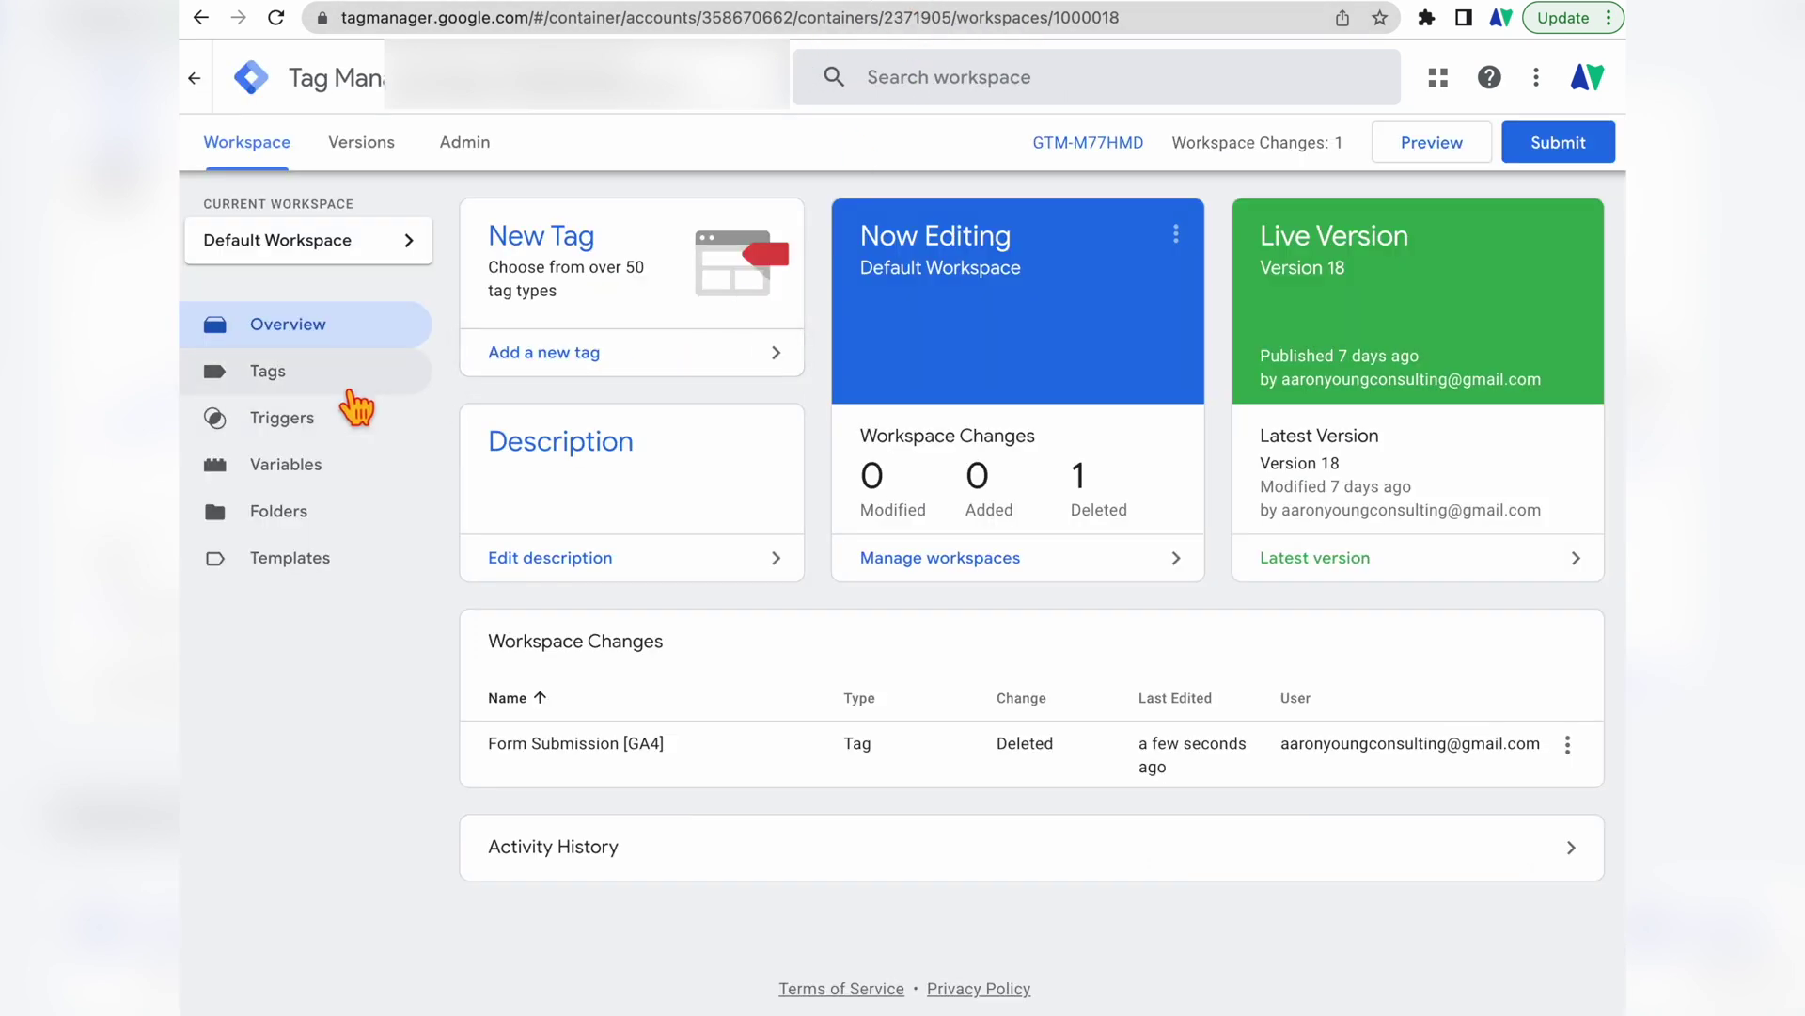
pyautogui.click(312, 419)
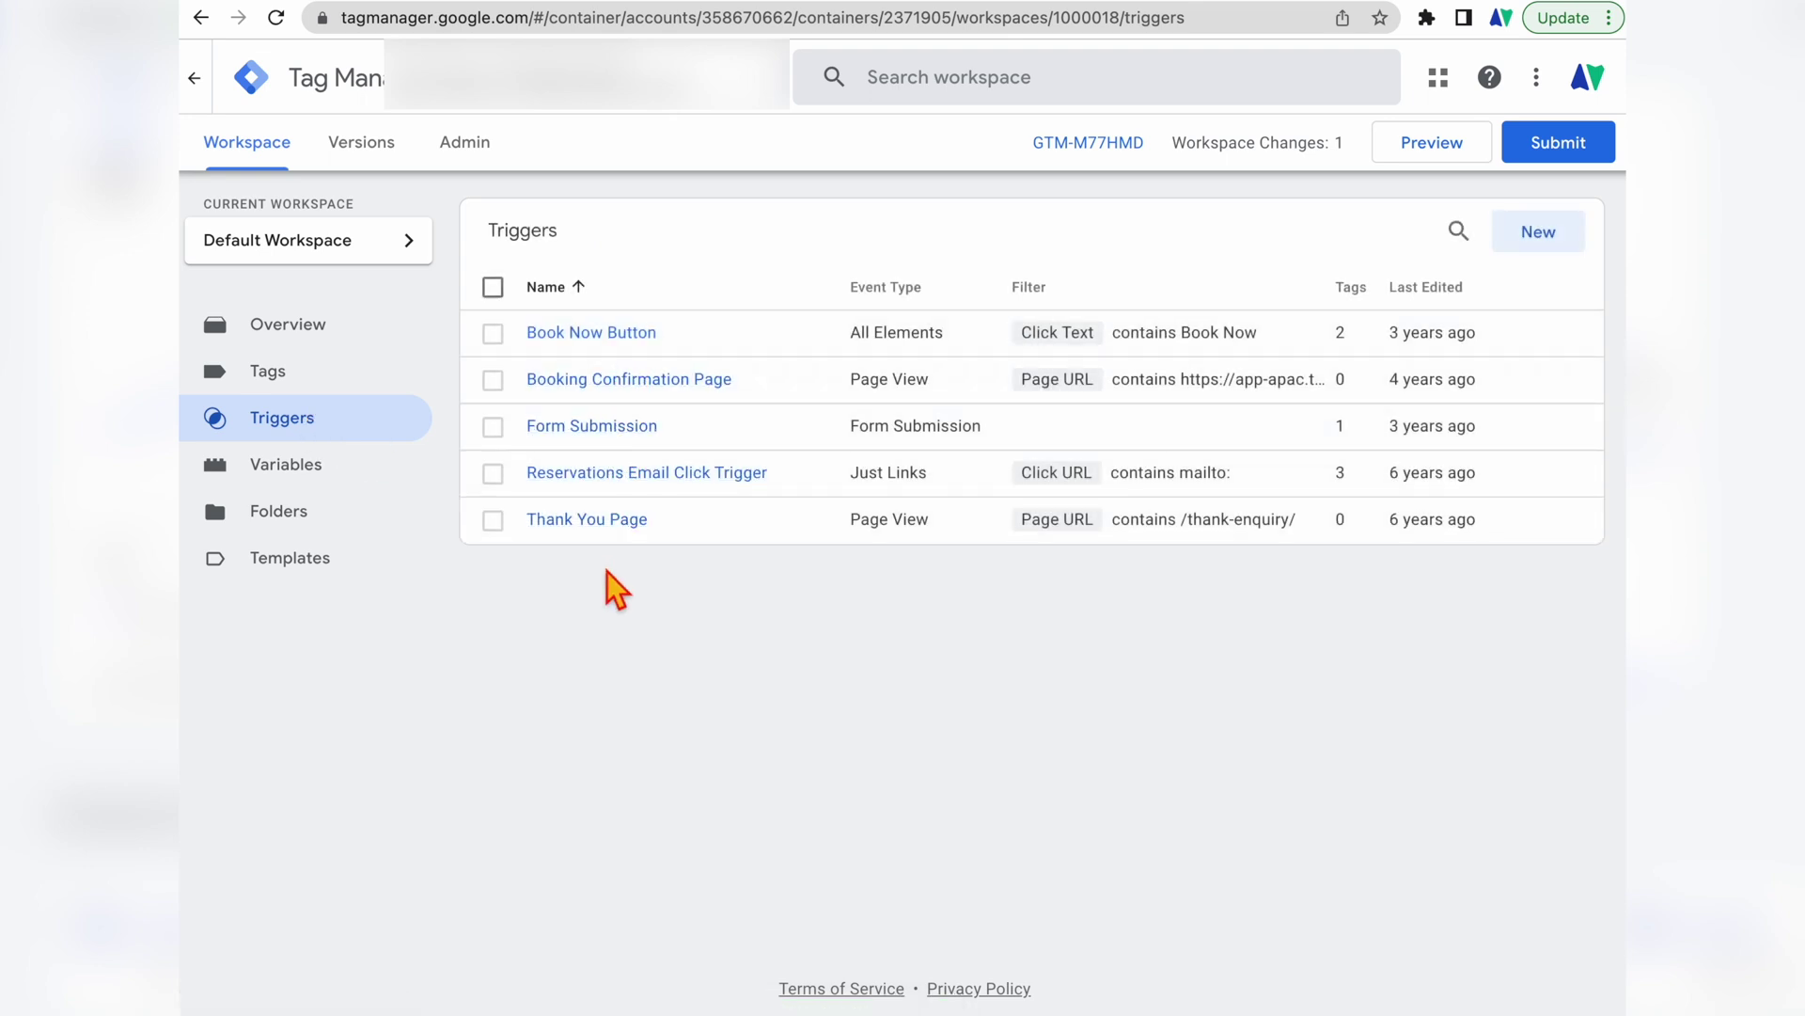
# Step: Switch to Google Analytics, open the GA4 property's web data stream and copy its measurement ID
pyautogui.click(724, 9)
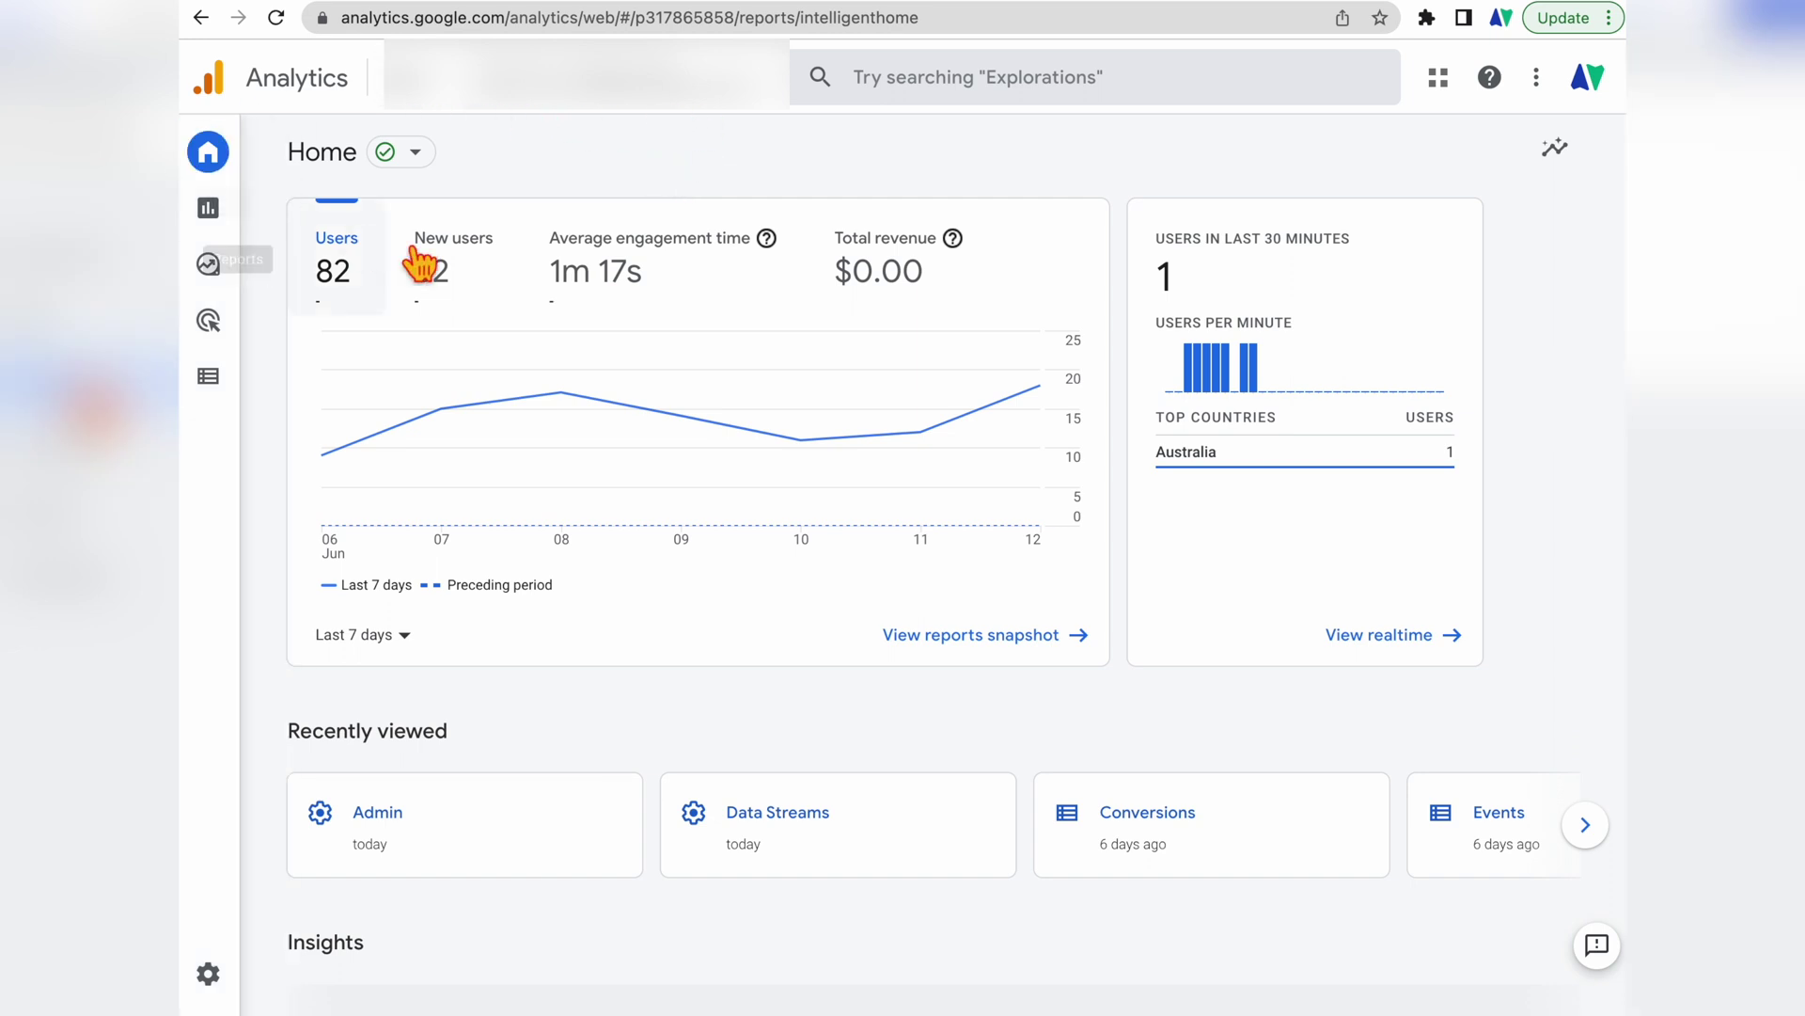
pyautogui.moveTo(254, 992)
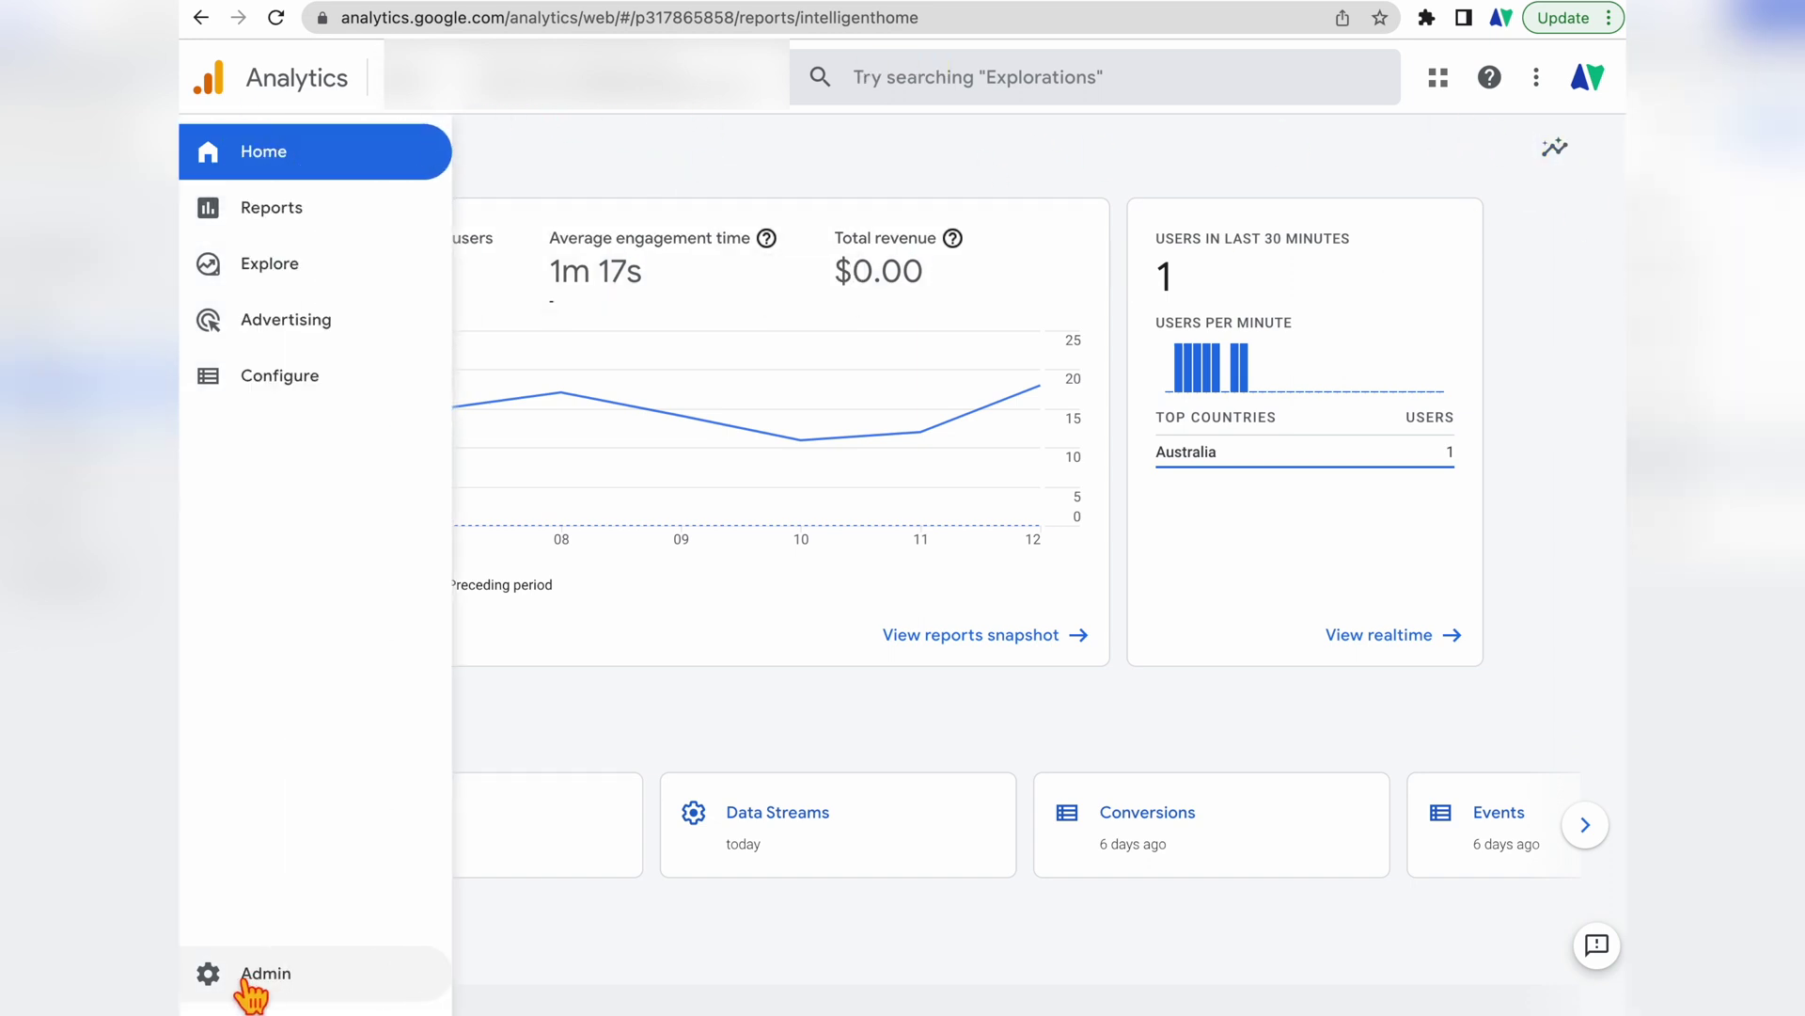
pyautogui.click(249, 988)
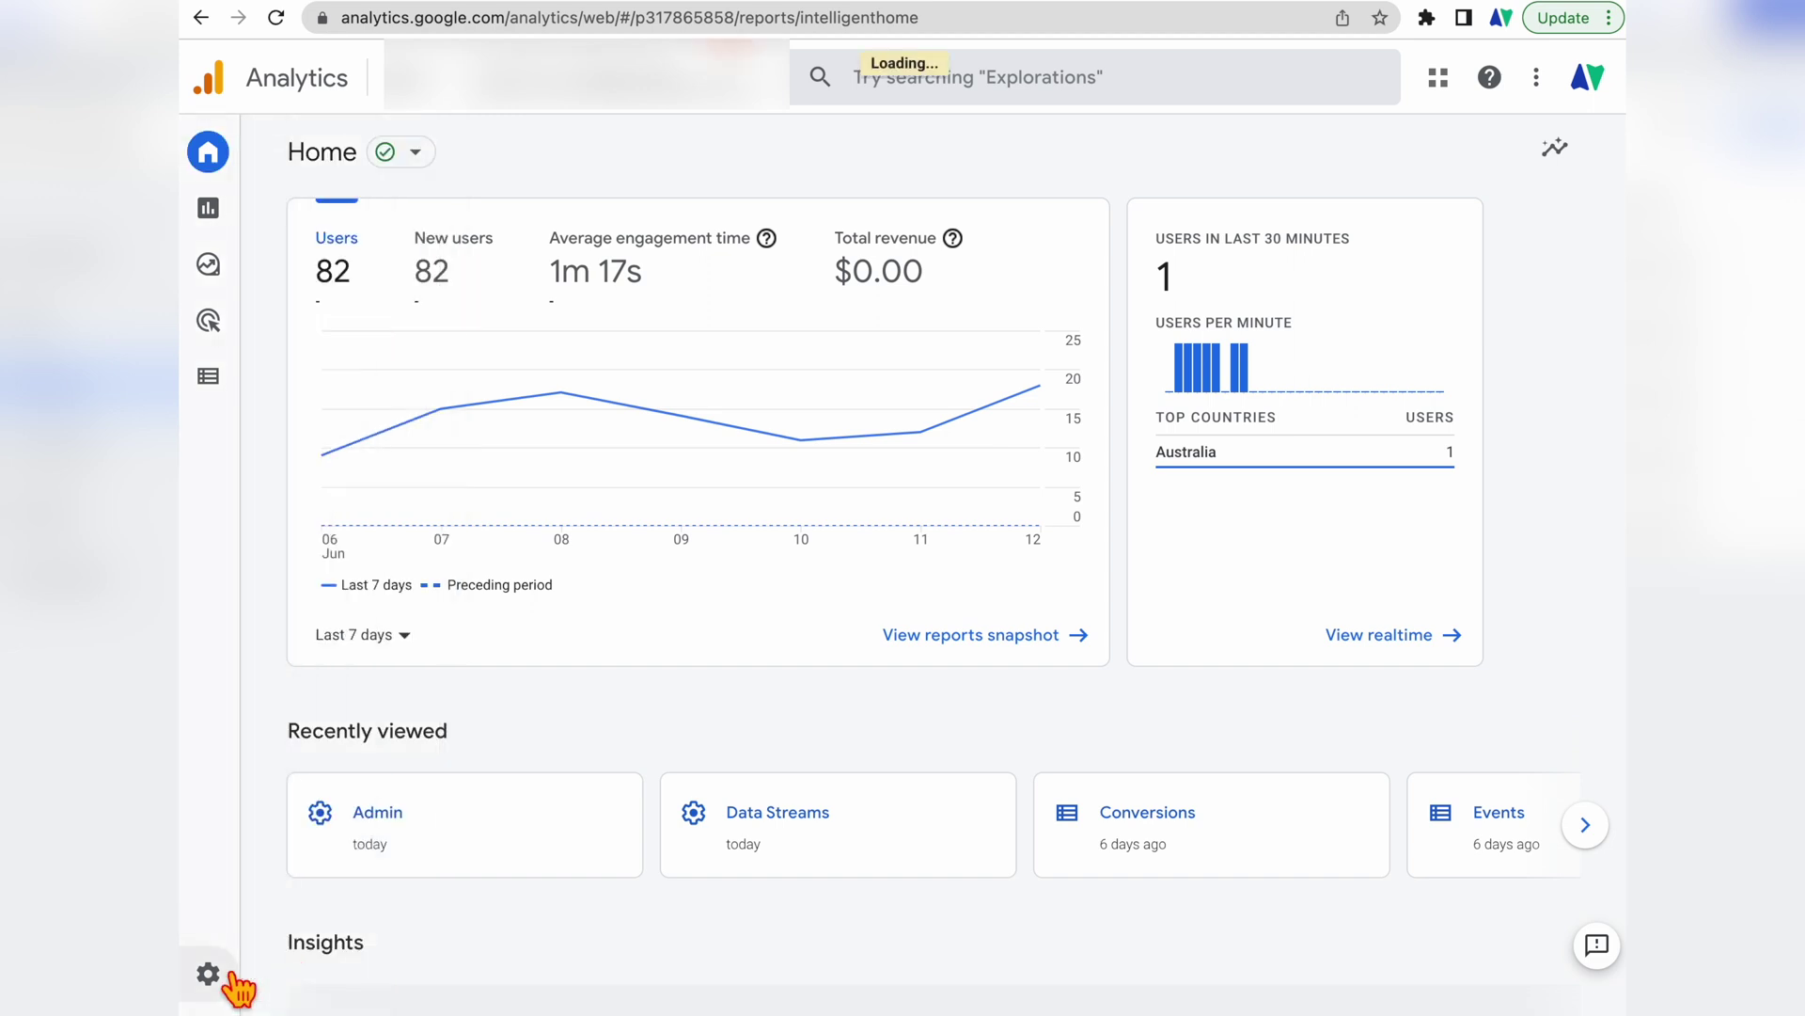
pyautogui.click(909, 470)
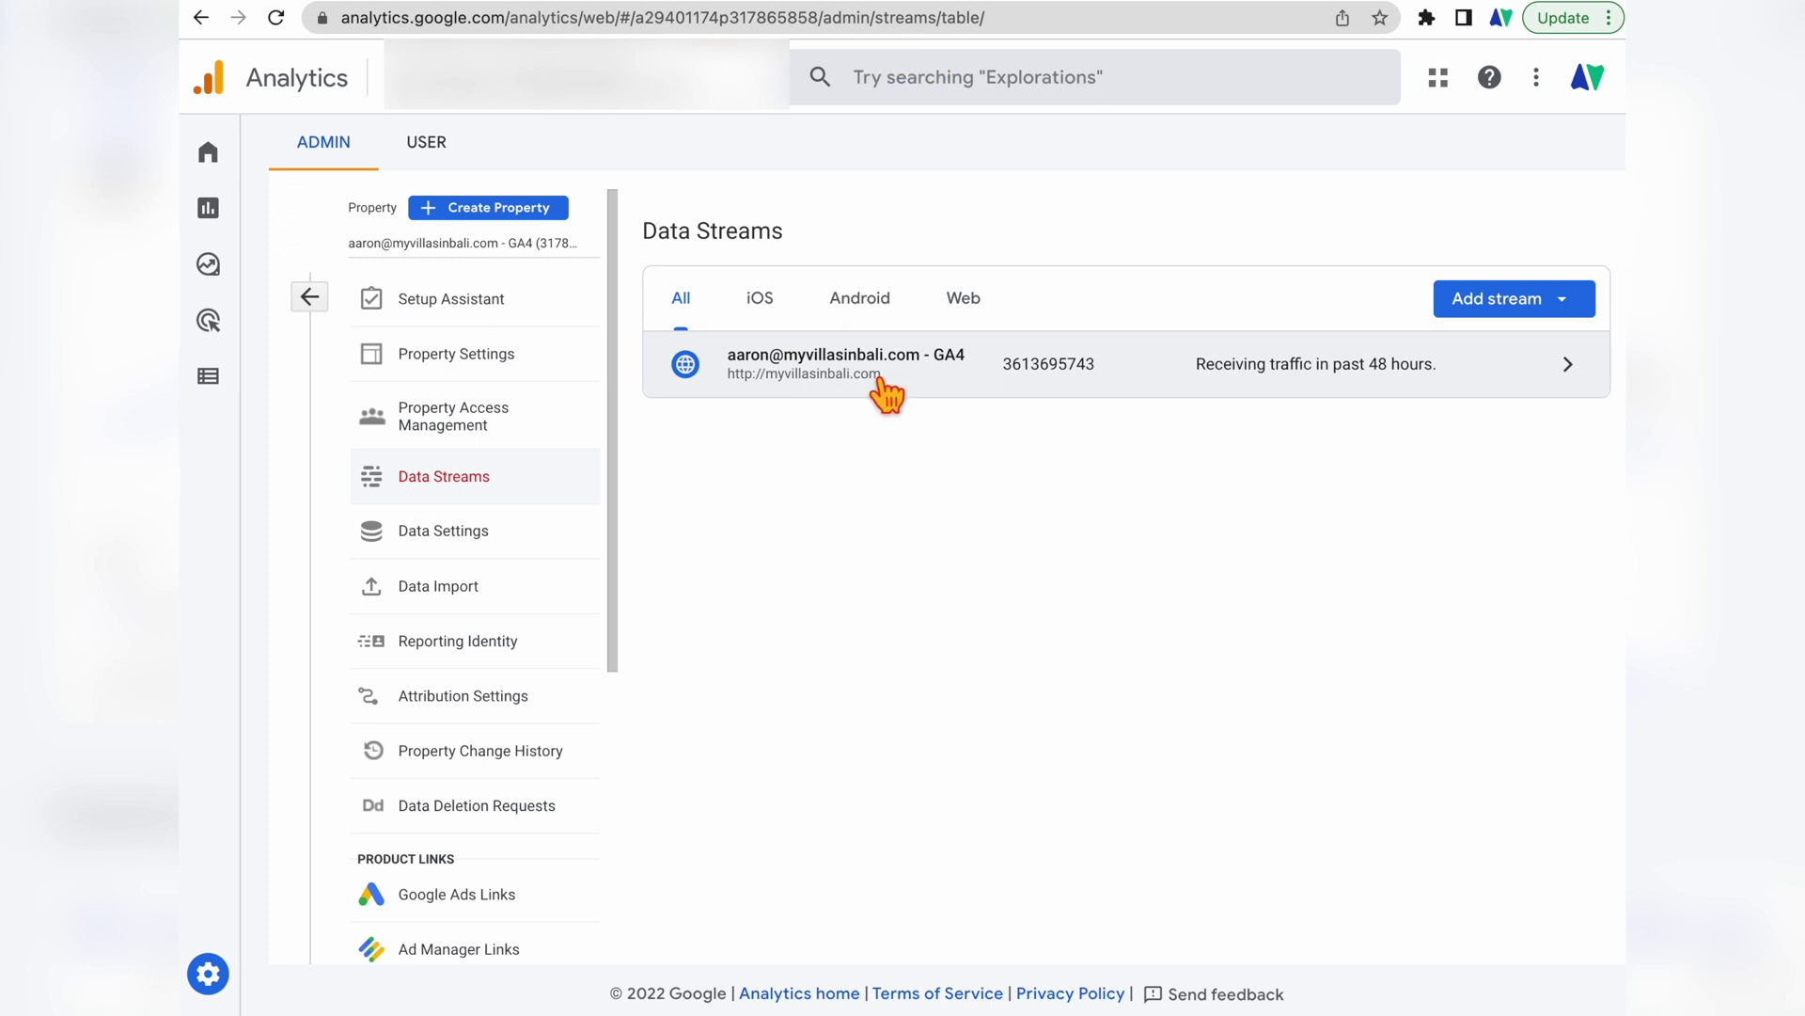
pyautogui.click(941, 378)
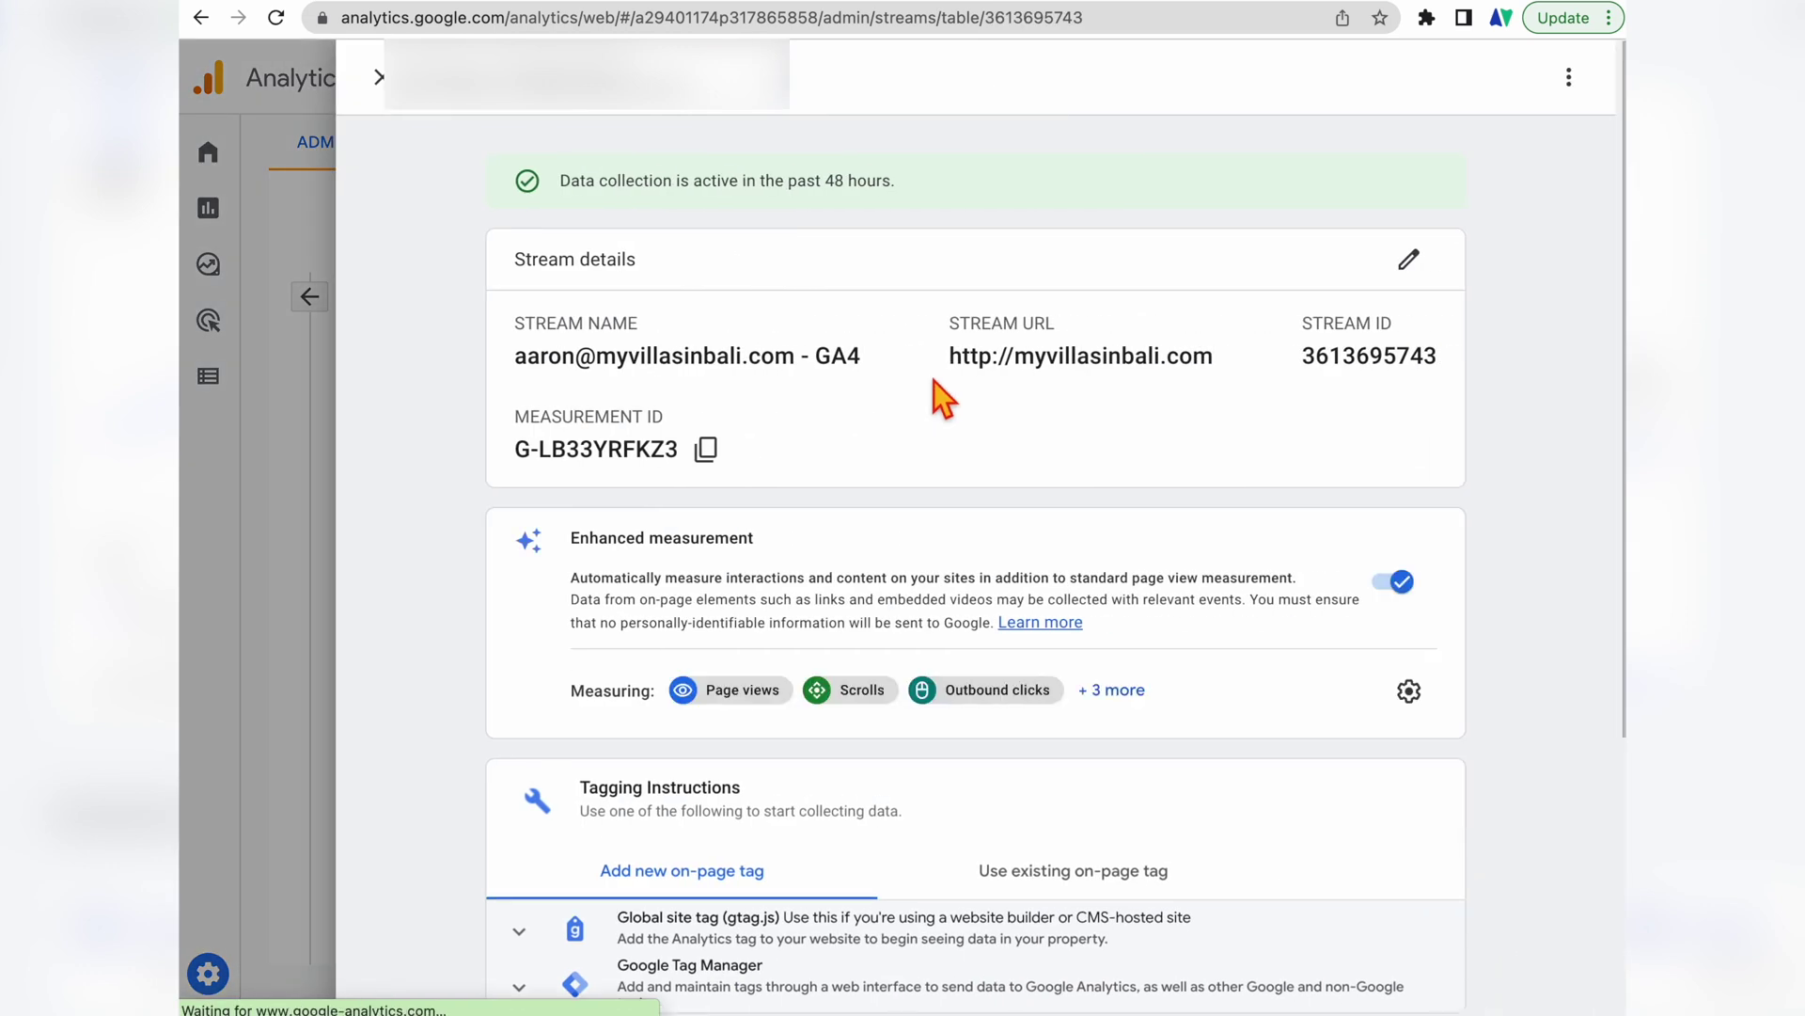
pyautogui.click(707, 451)
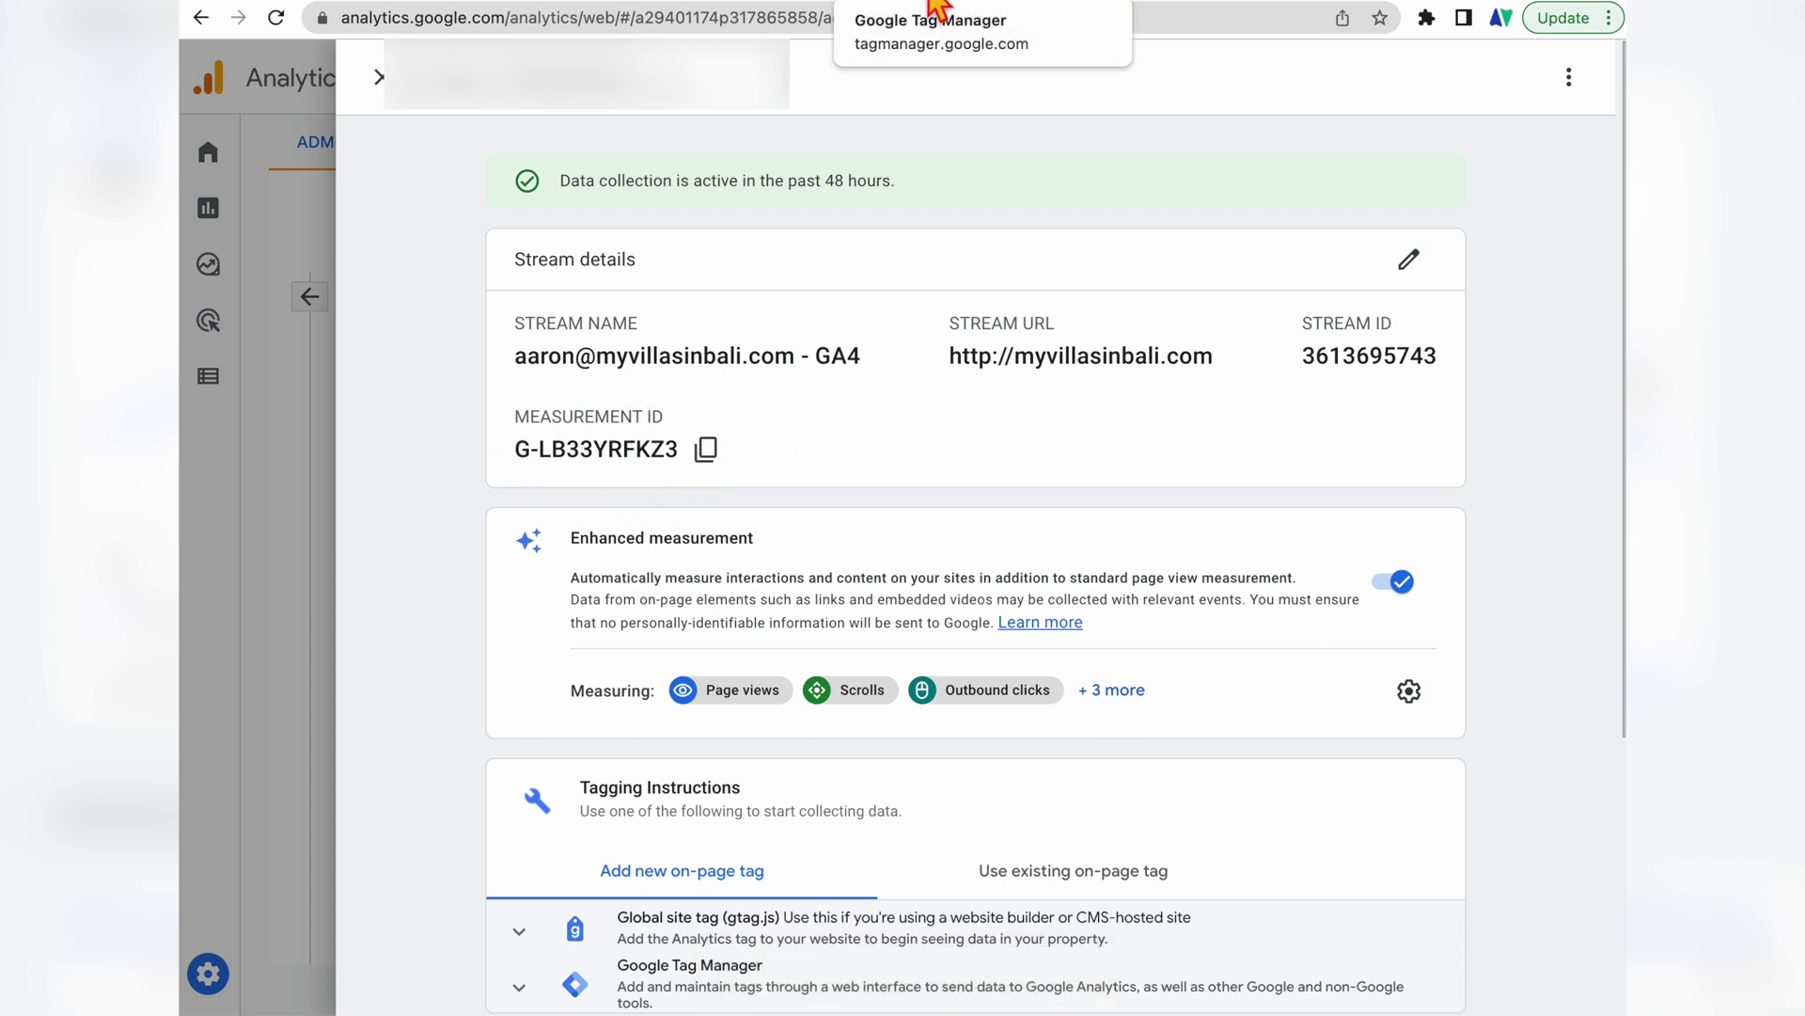
# Step: Switch to Google Tag Manager and start a new tag named GA4
pyautogui.click(936, 4)
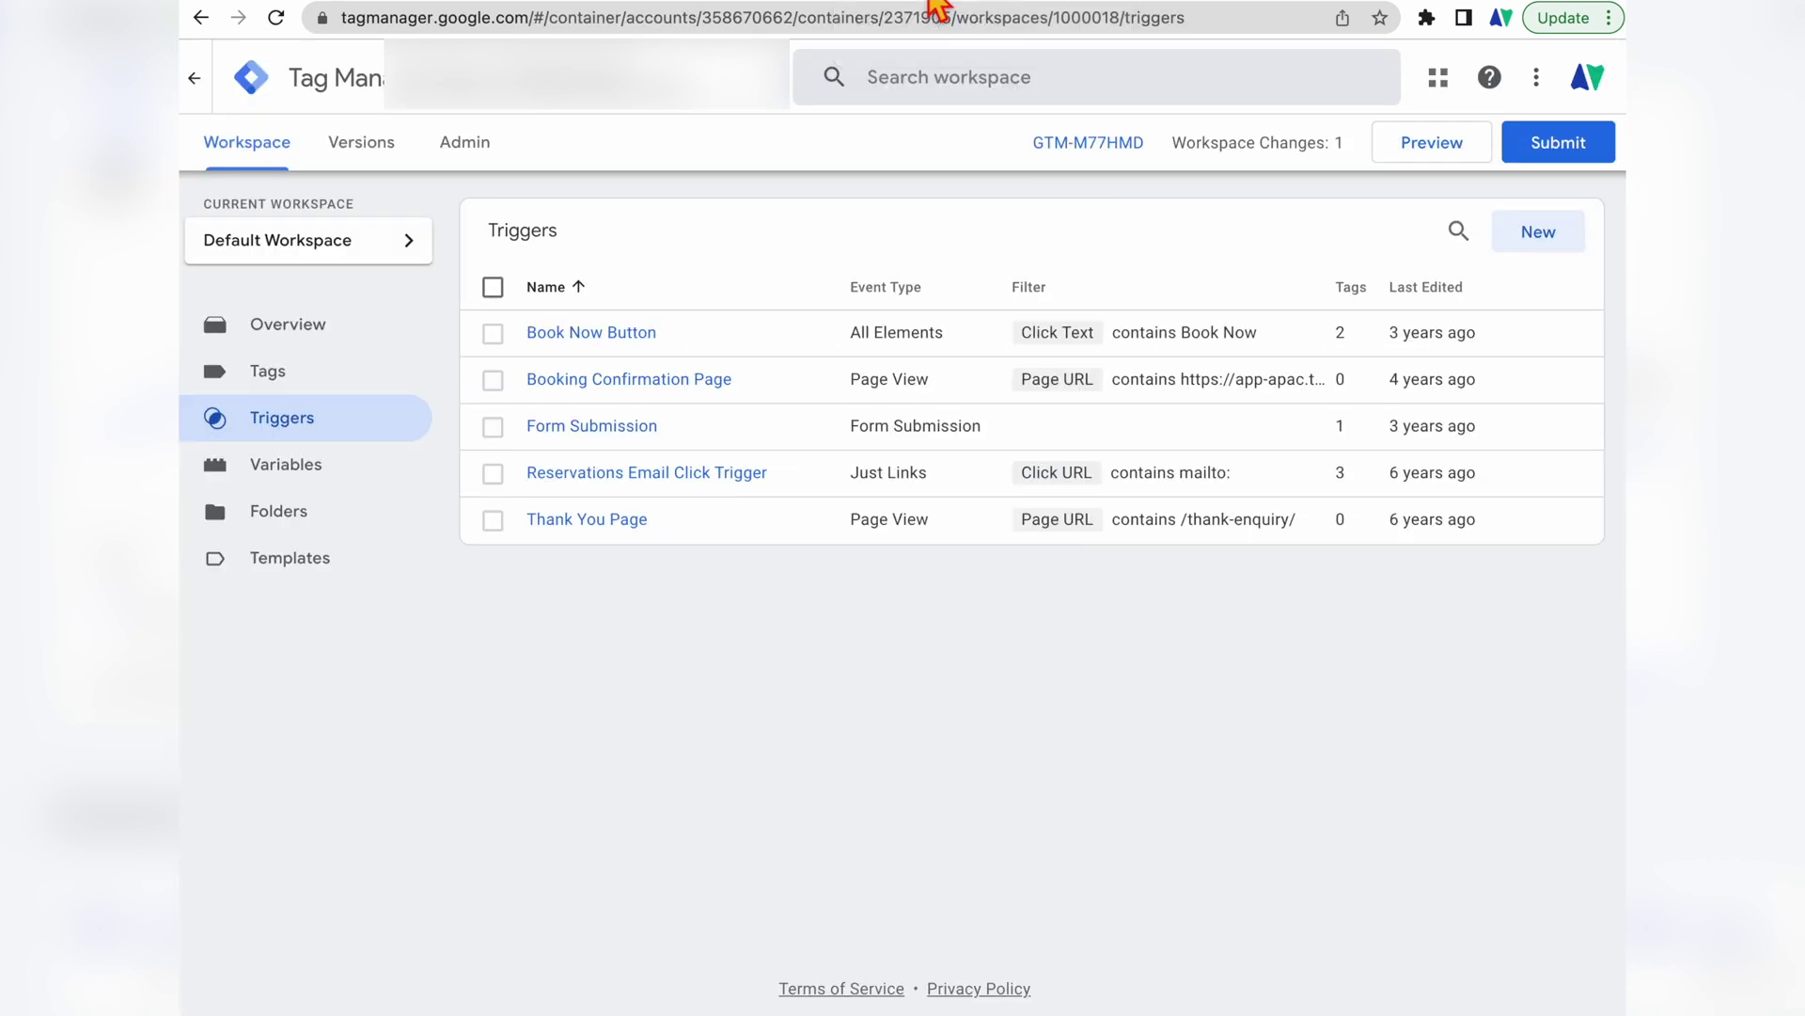
pyautogui.click(378, 391)
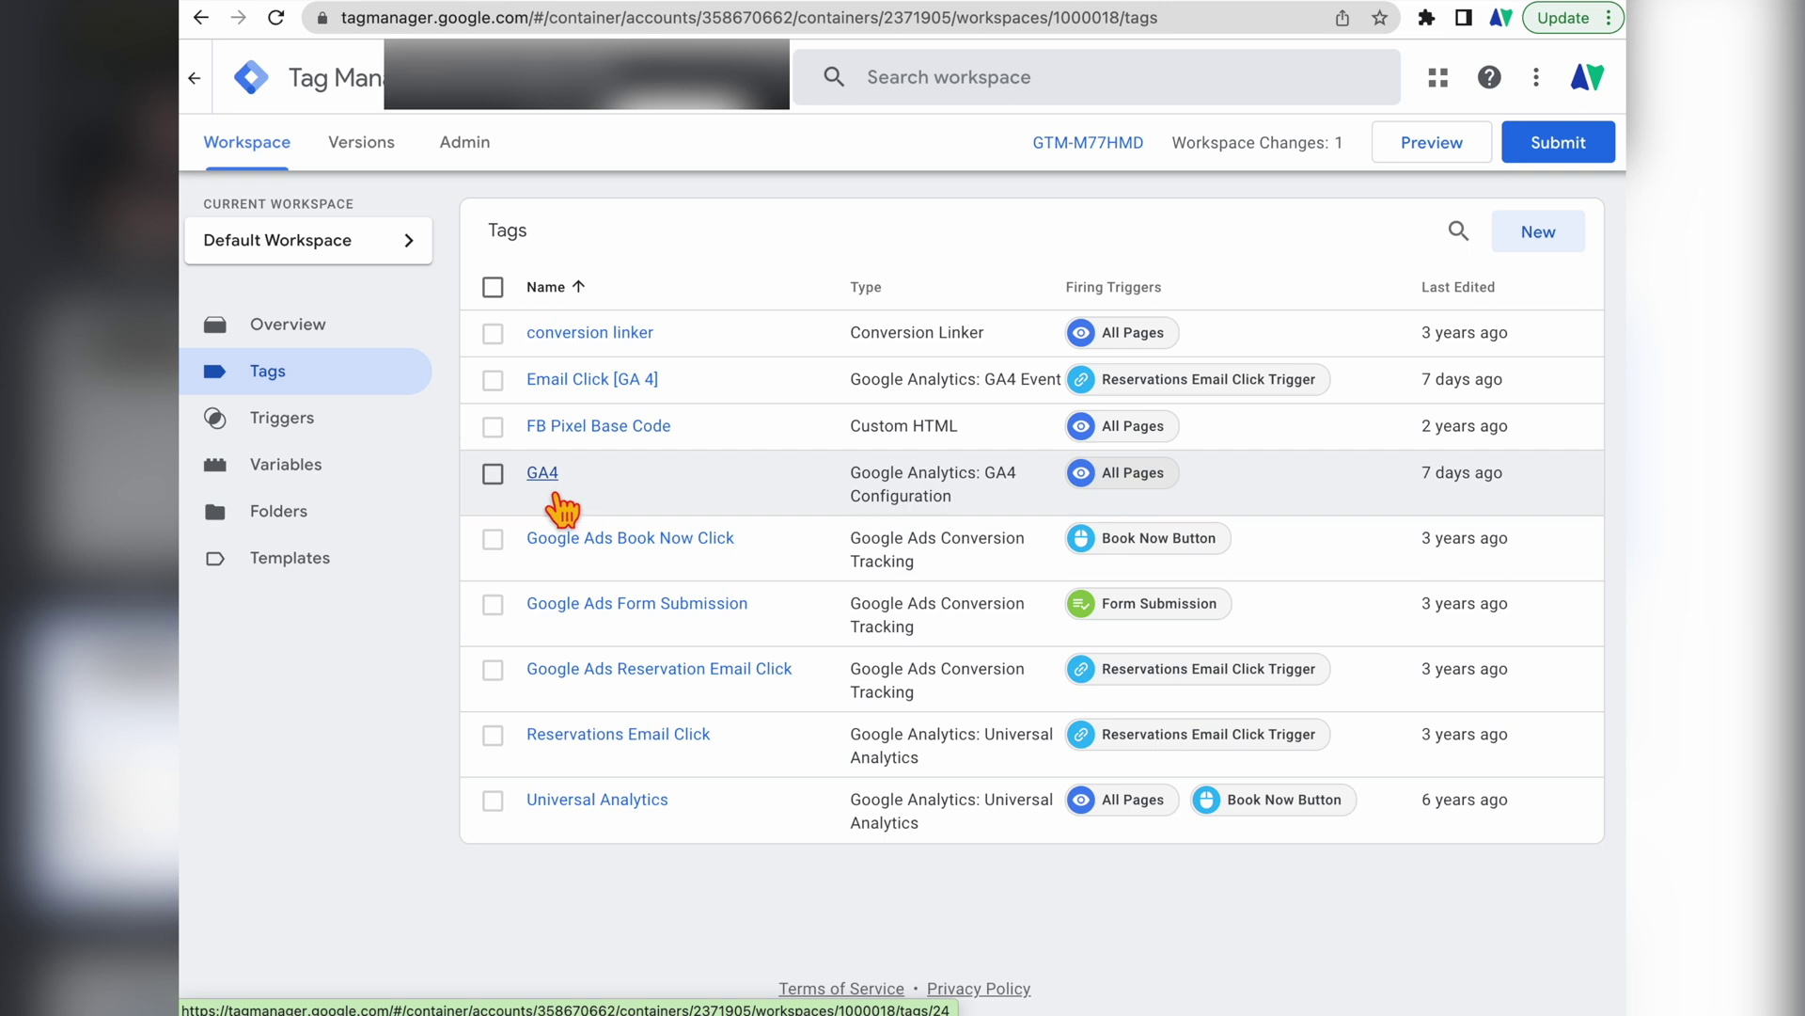
pyautogui.click(1539, 242)
pyautogui.click(495, 81)
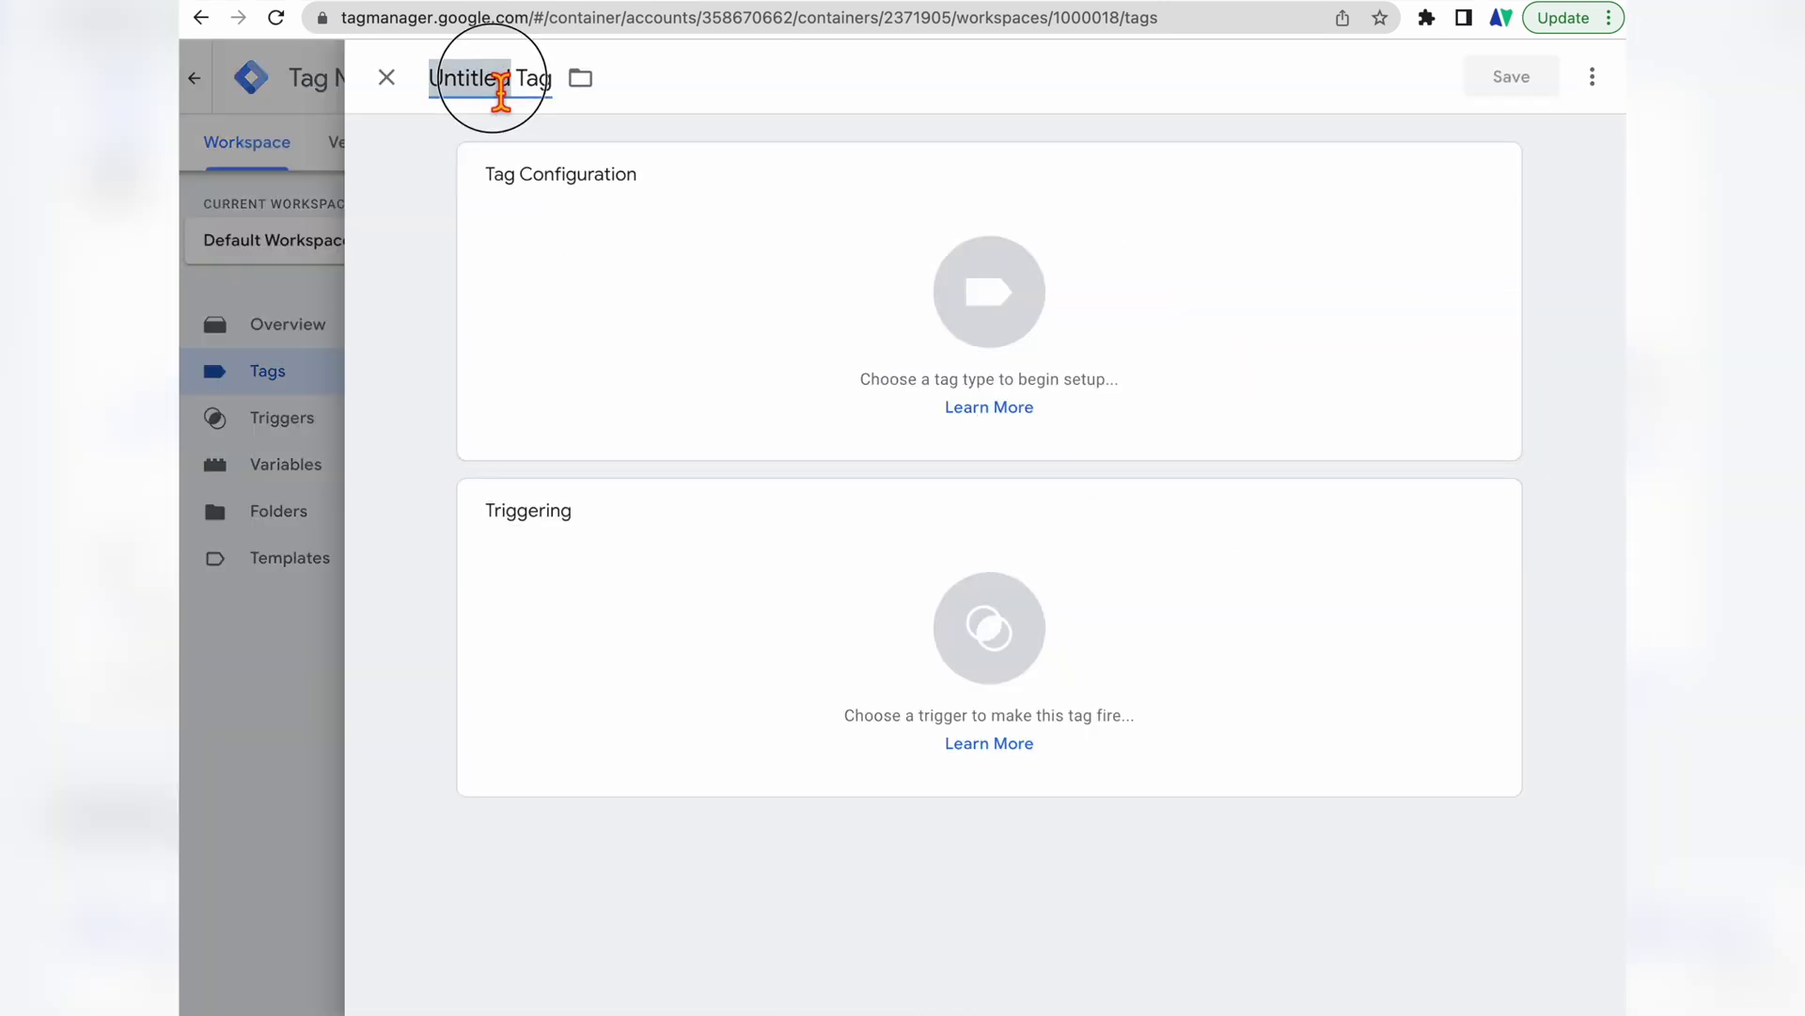
pyautogui.write('GA')
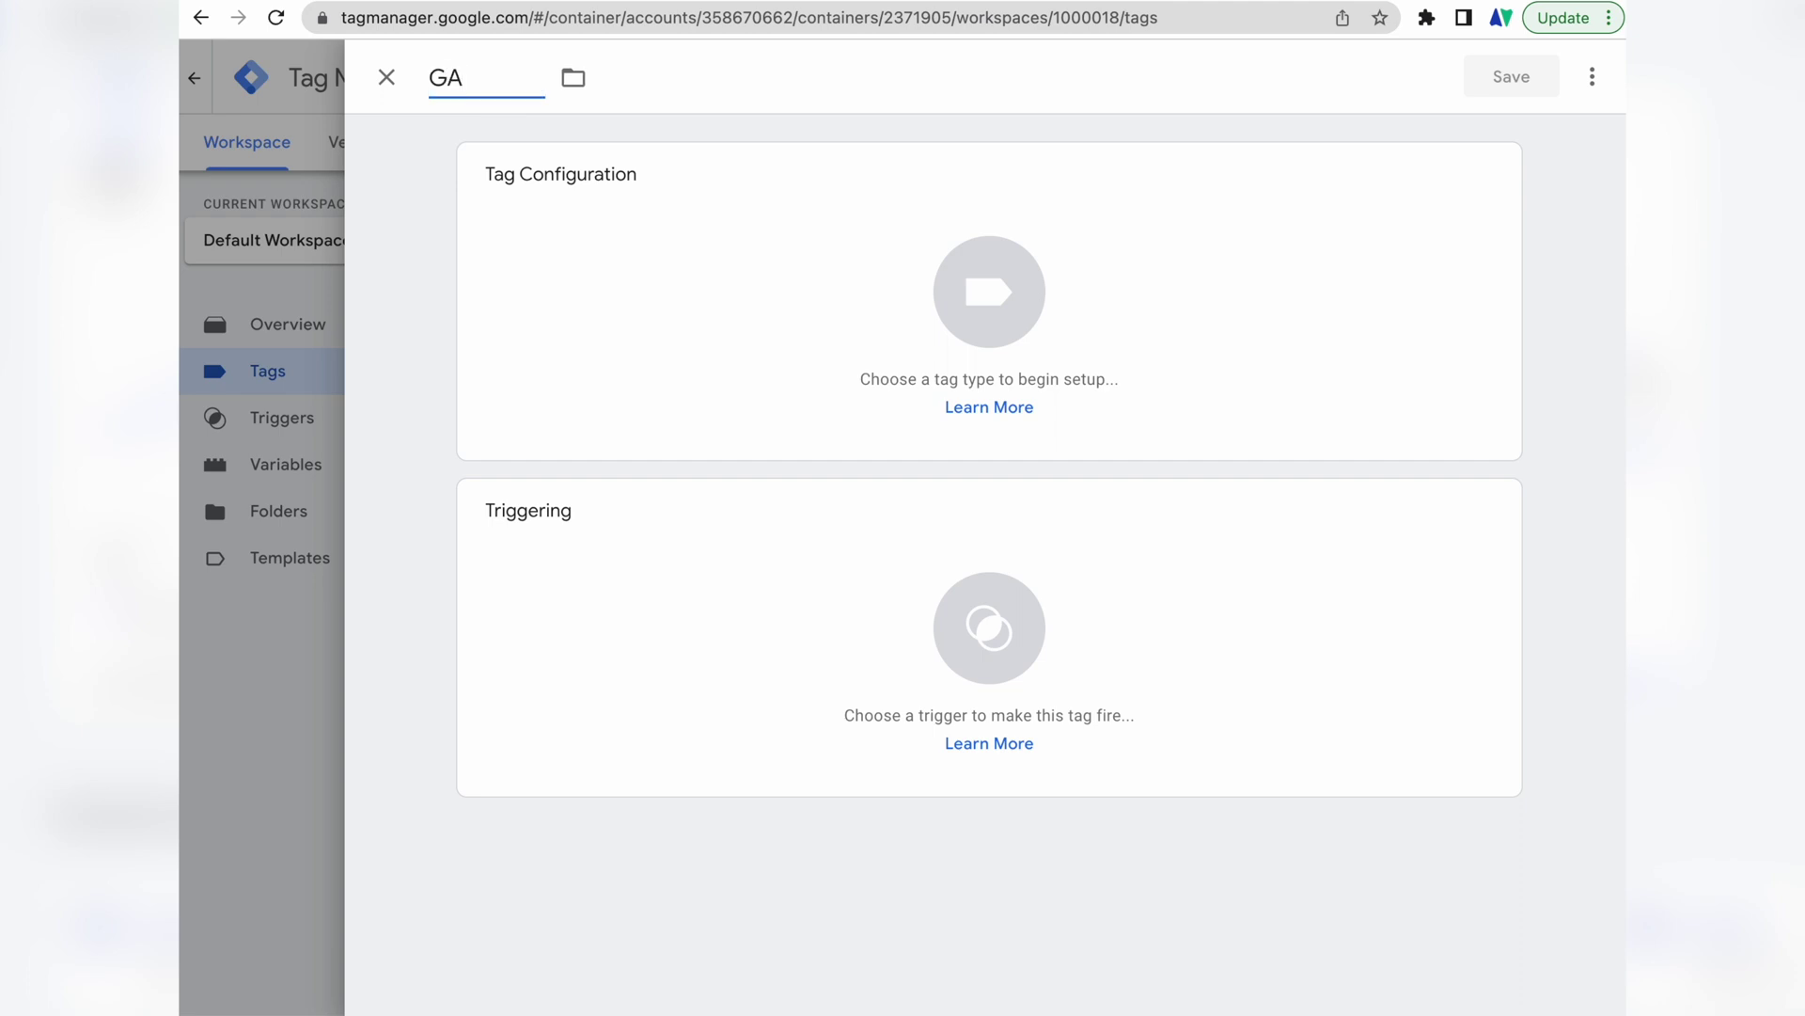
pyautogui.write('4')
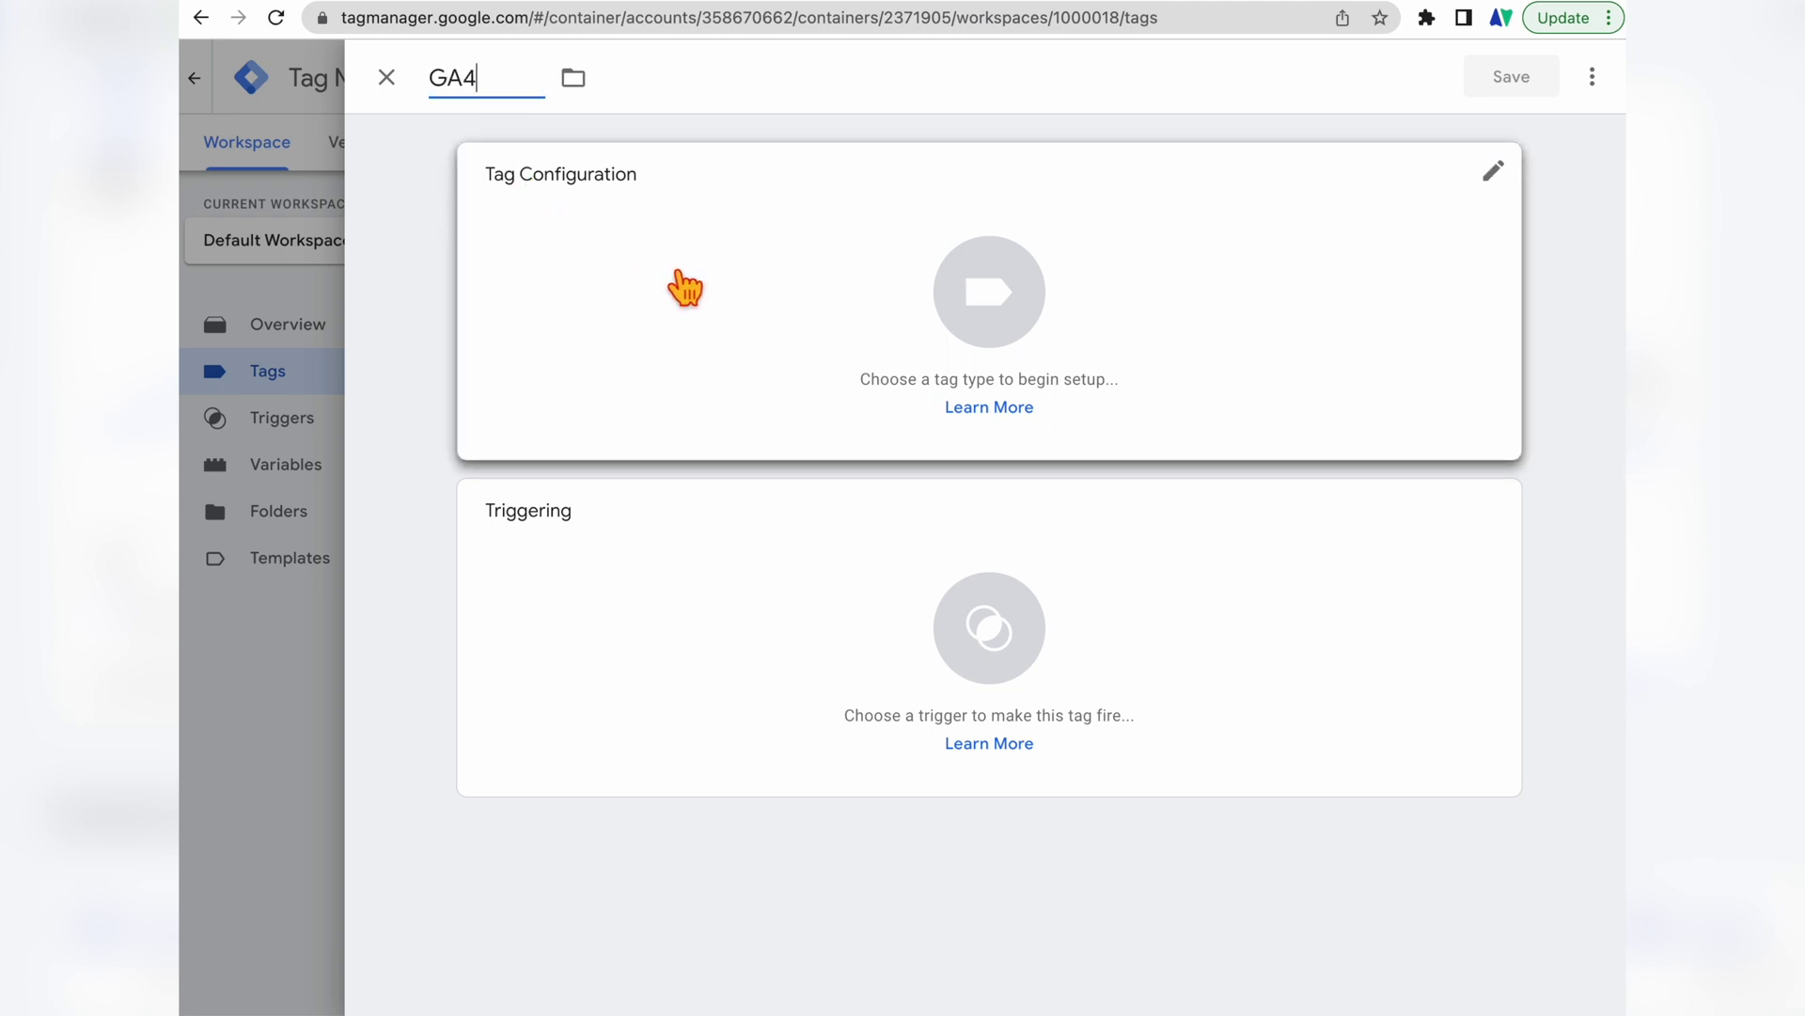
# Step: Set the new tag's type to Google Analytics: GA4 Configuration and paste the copied measurement ID
pyautogui.click(663, 268)
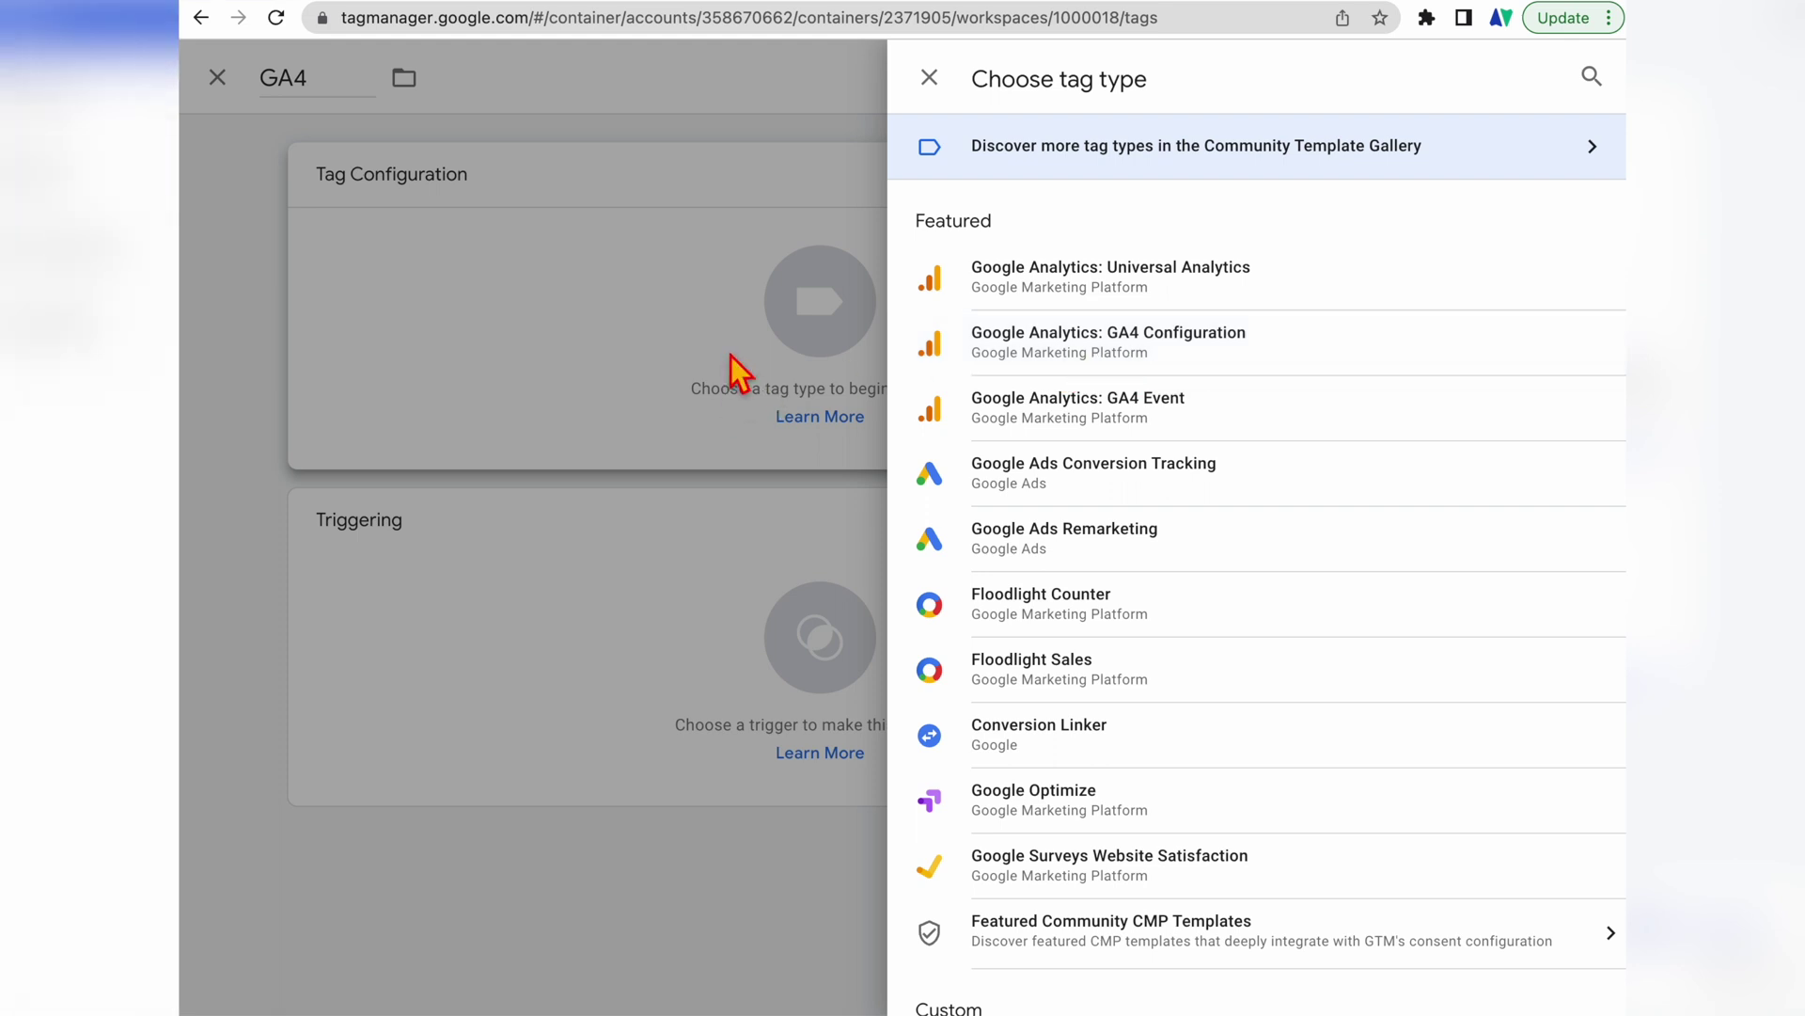
pyautogui.click(697, 353)
pyautogui.click(641, 411)
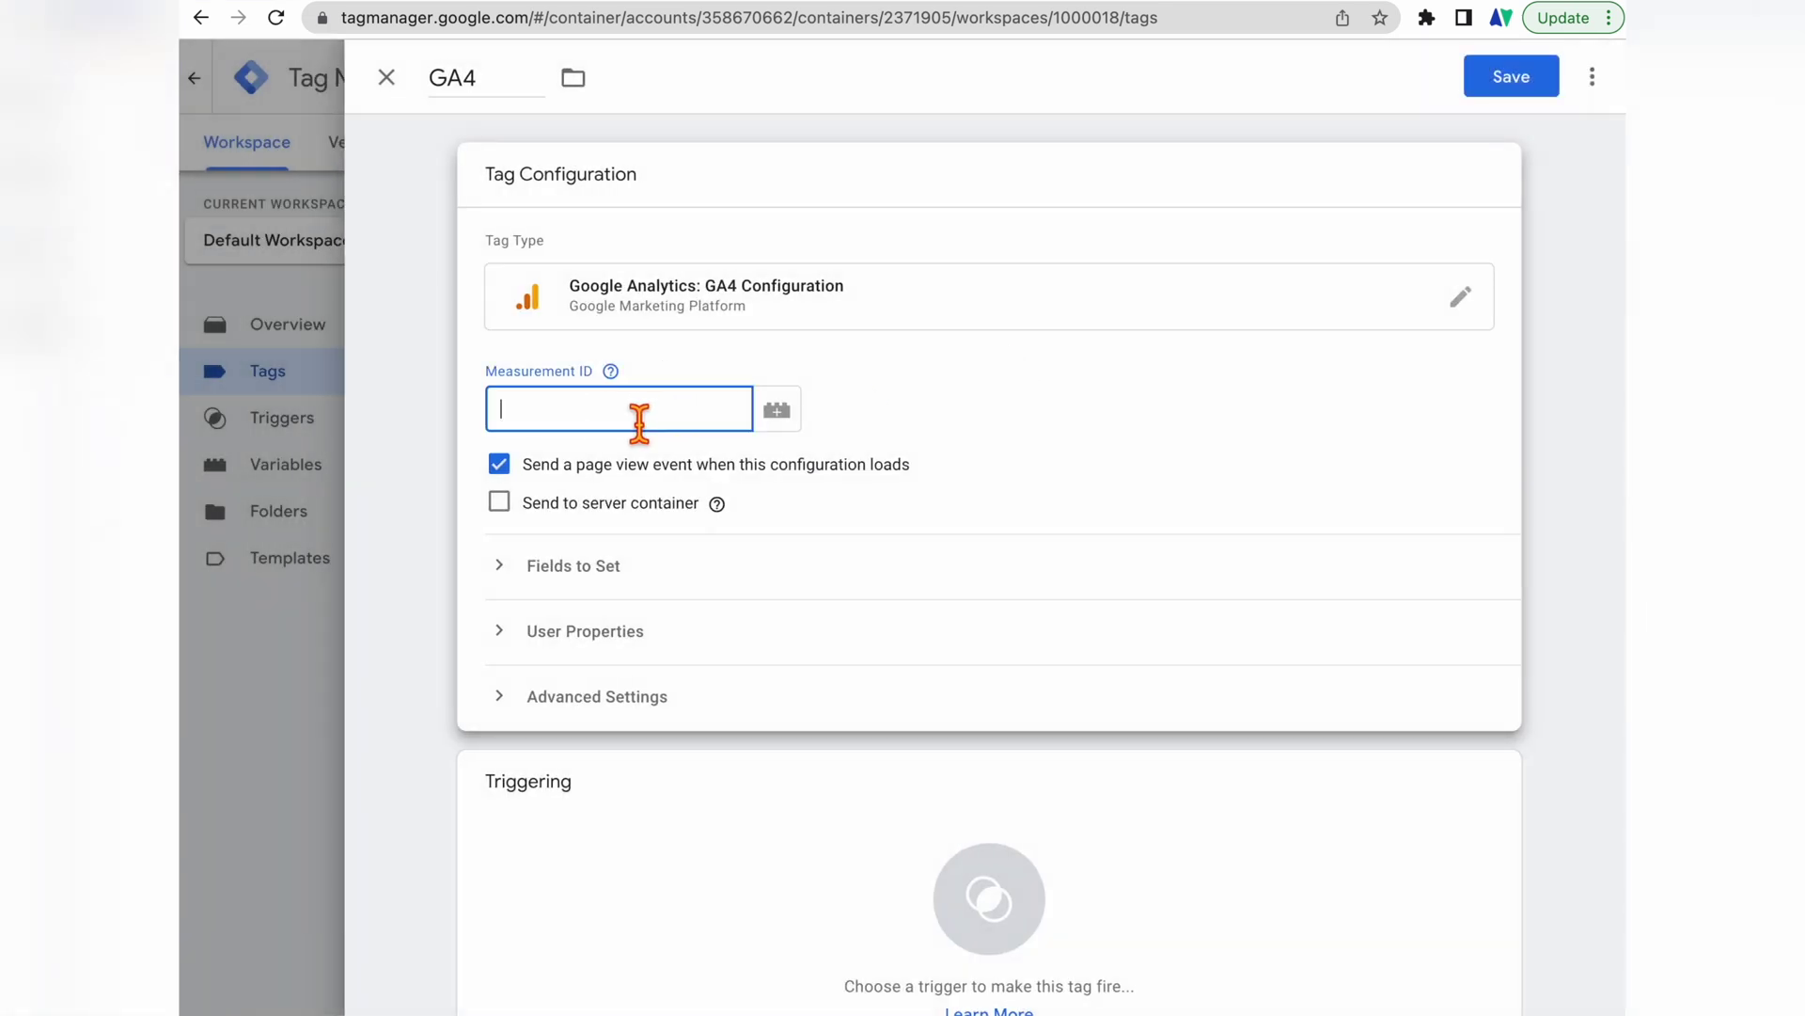
pyautogui.rightClick(638, 411)
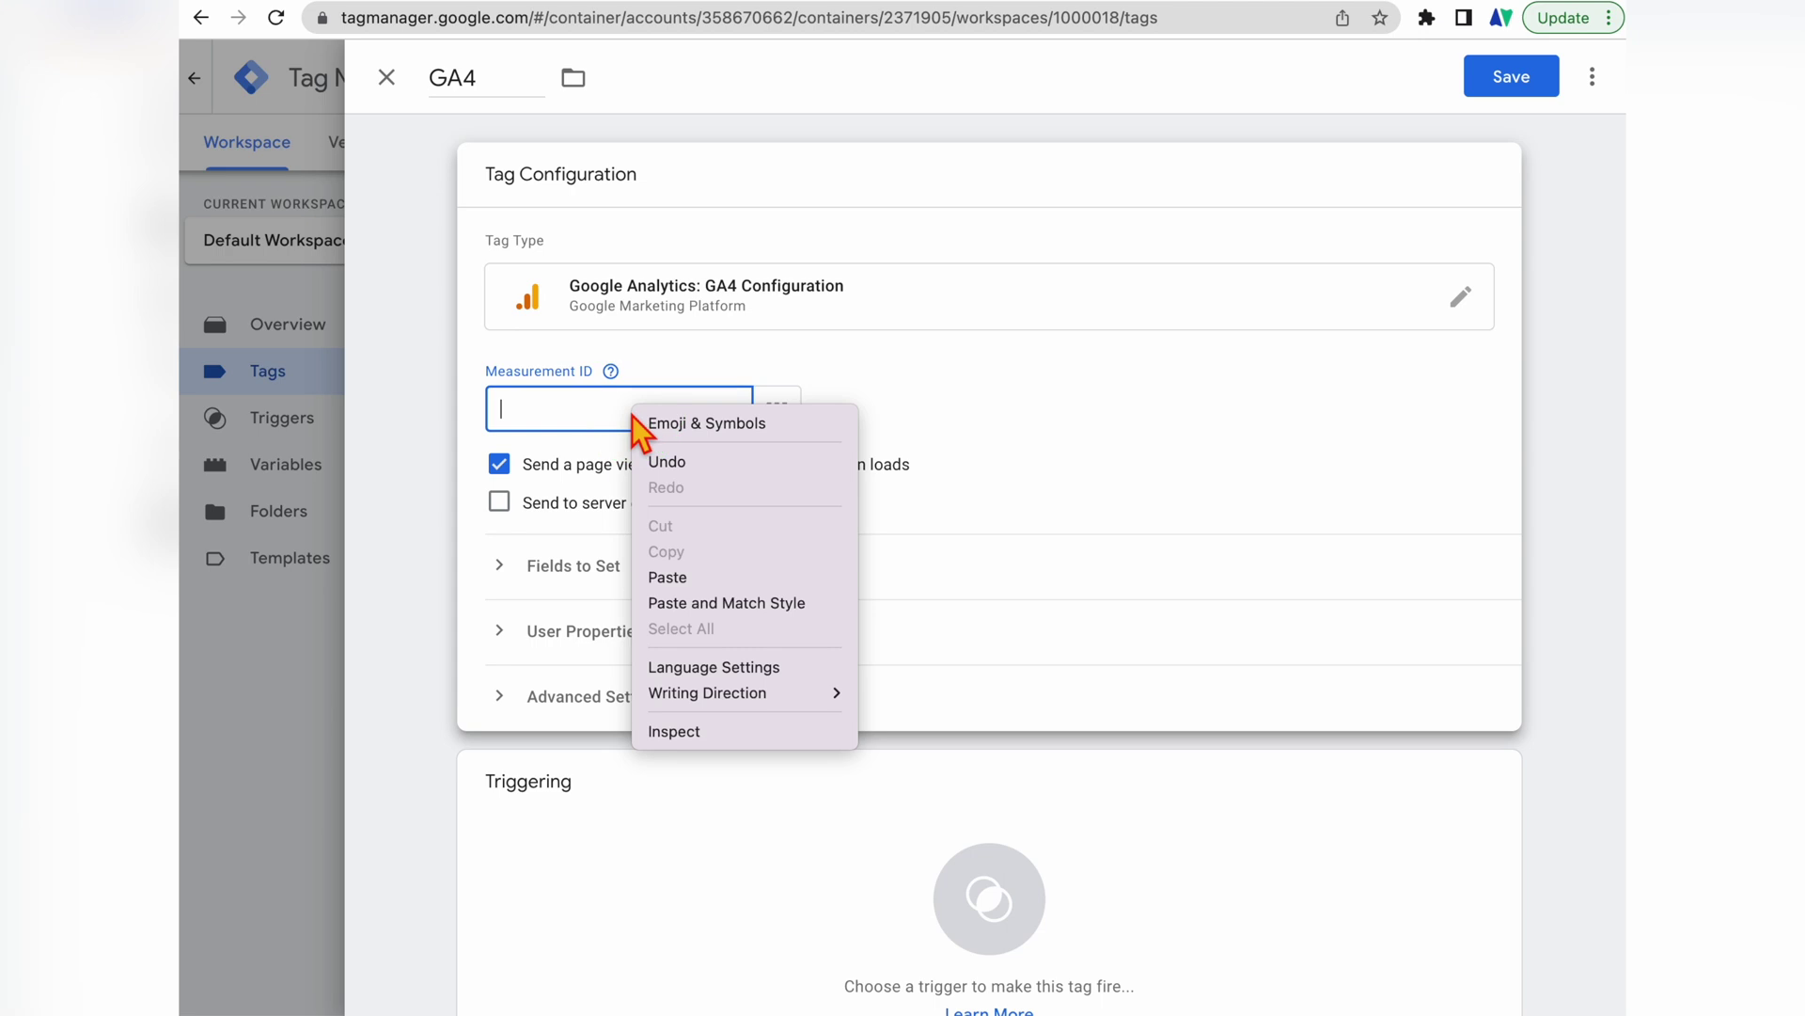
pyautogui.click(663, 578)
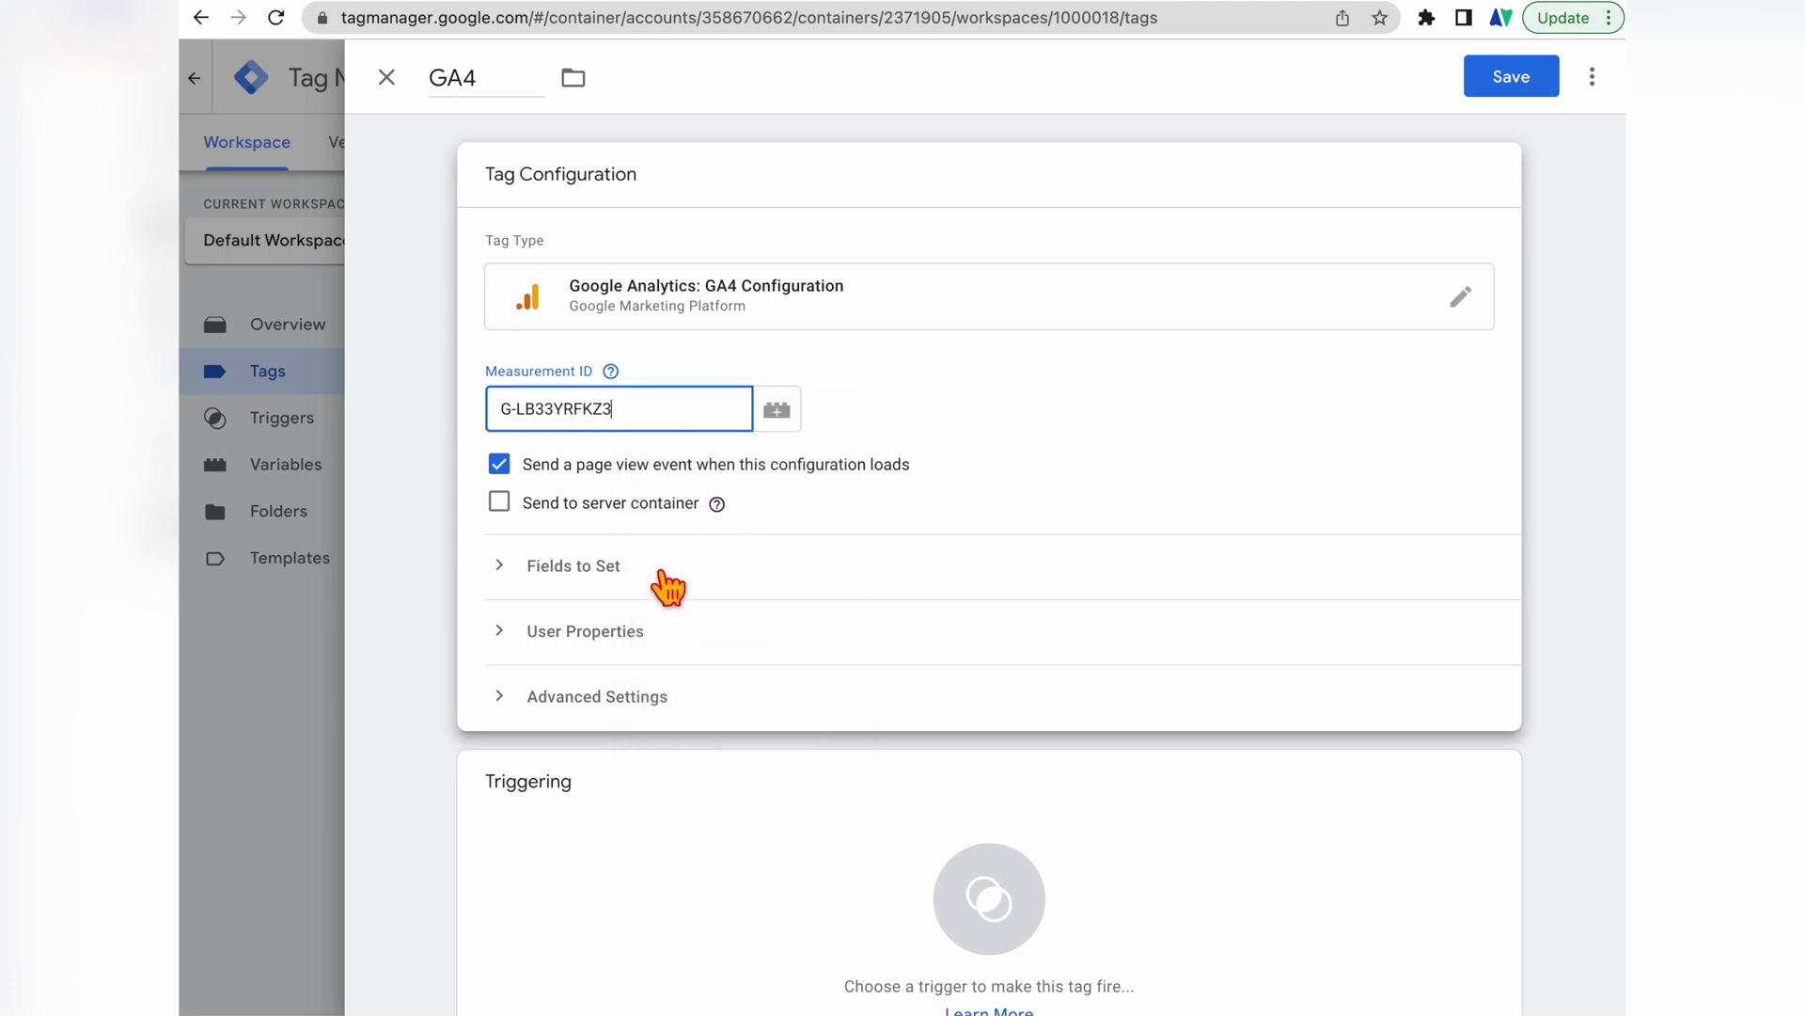
# Step: Assign the All Pages trigger to the GA4 tag, save it and review the GA4 tag's configuration
pyautogui.click(696, 837)
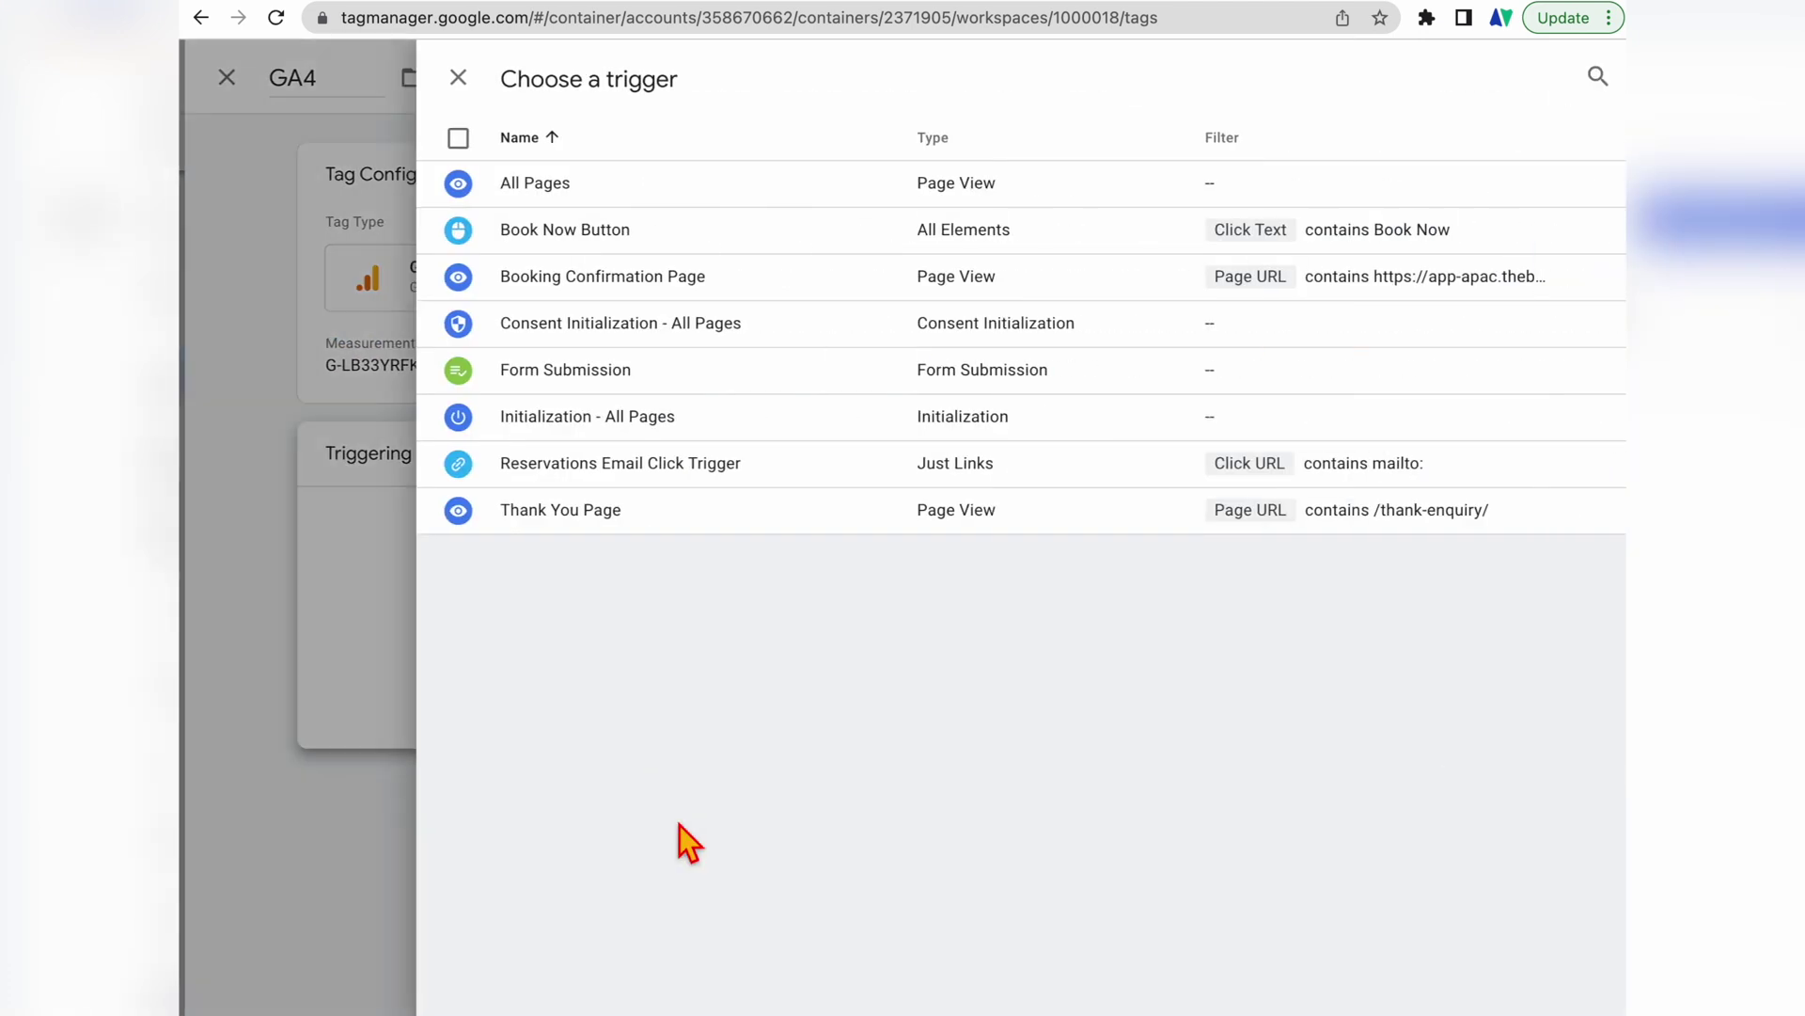
pyautogui.click(574, 193)
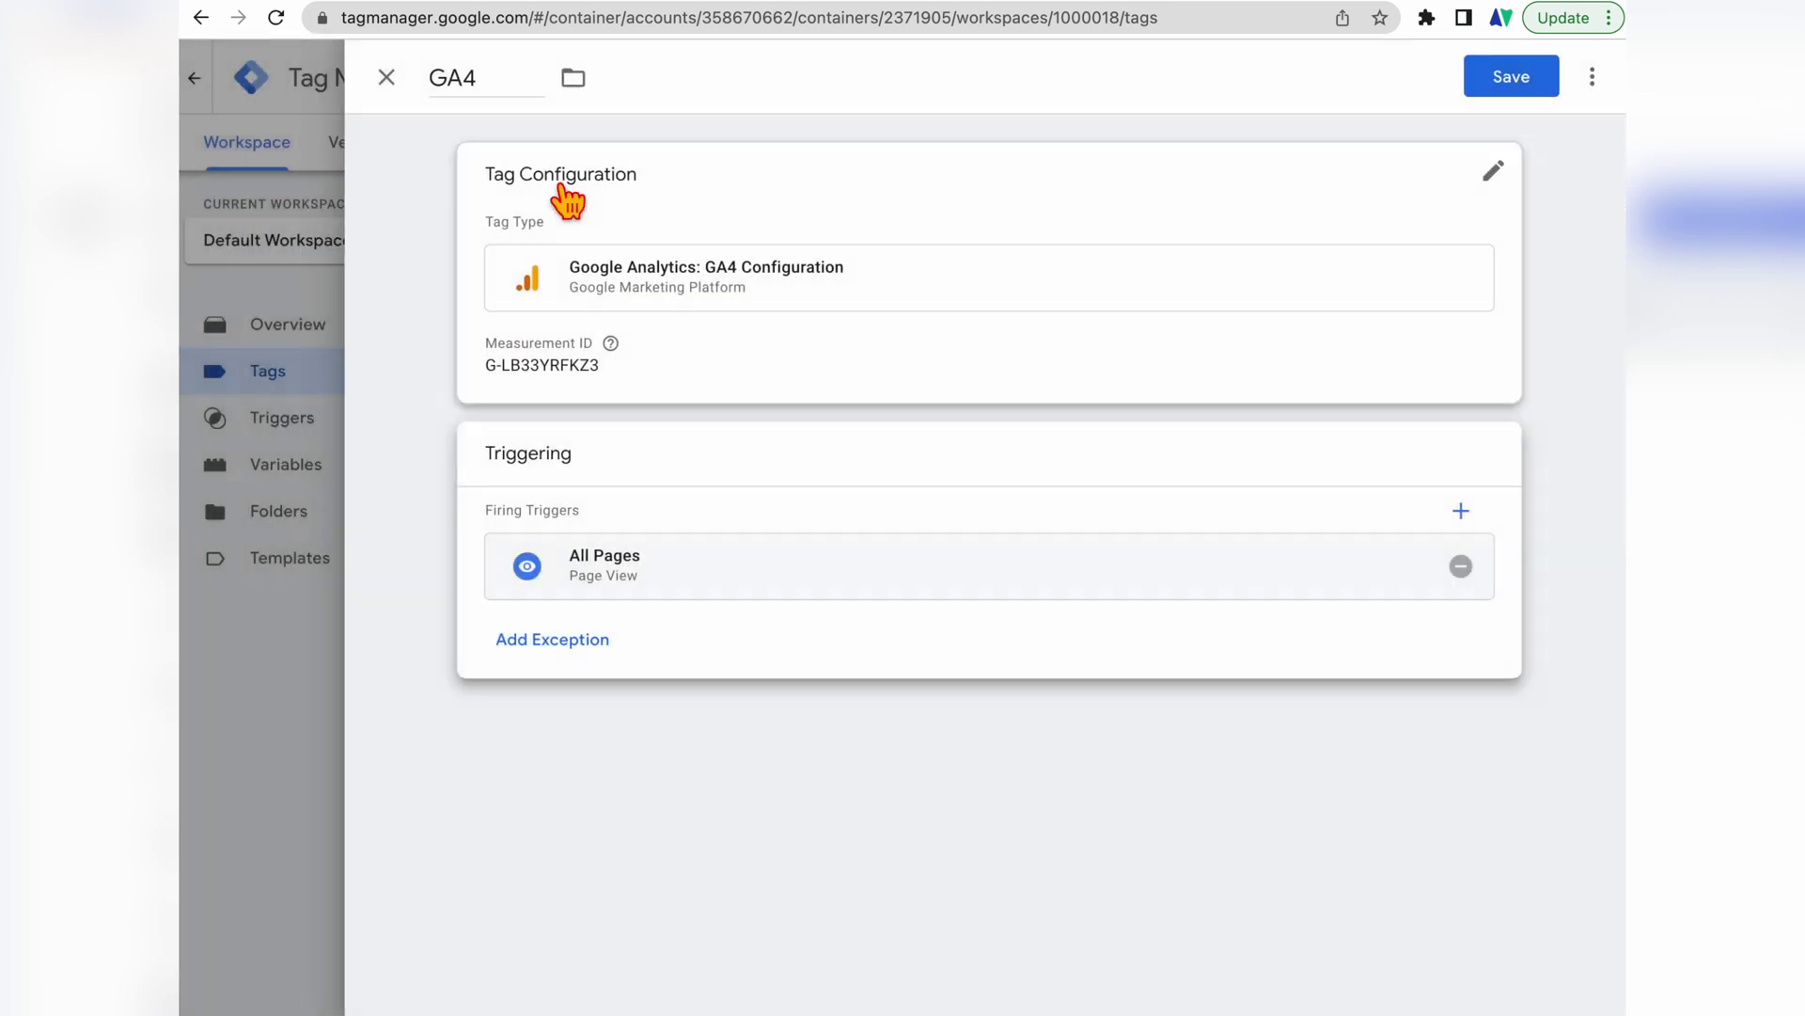
pyautogui.click(1509, 90)
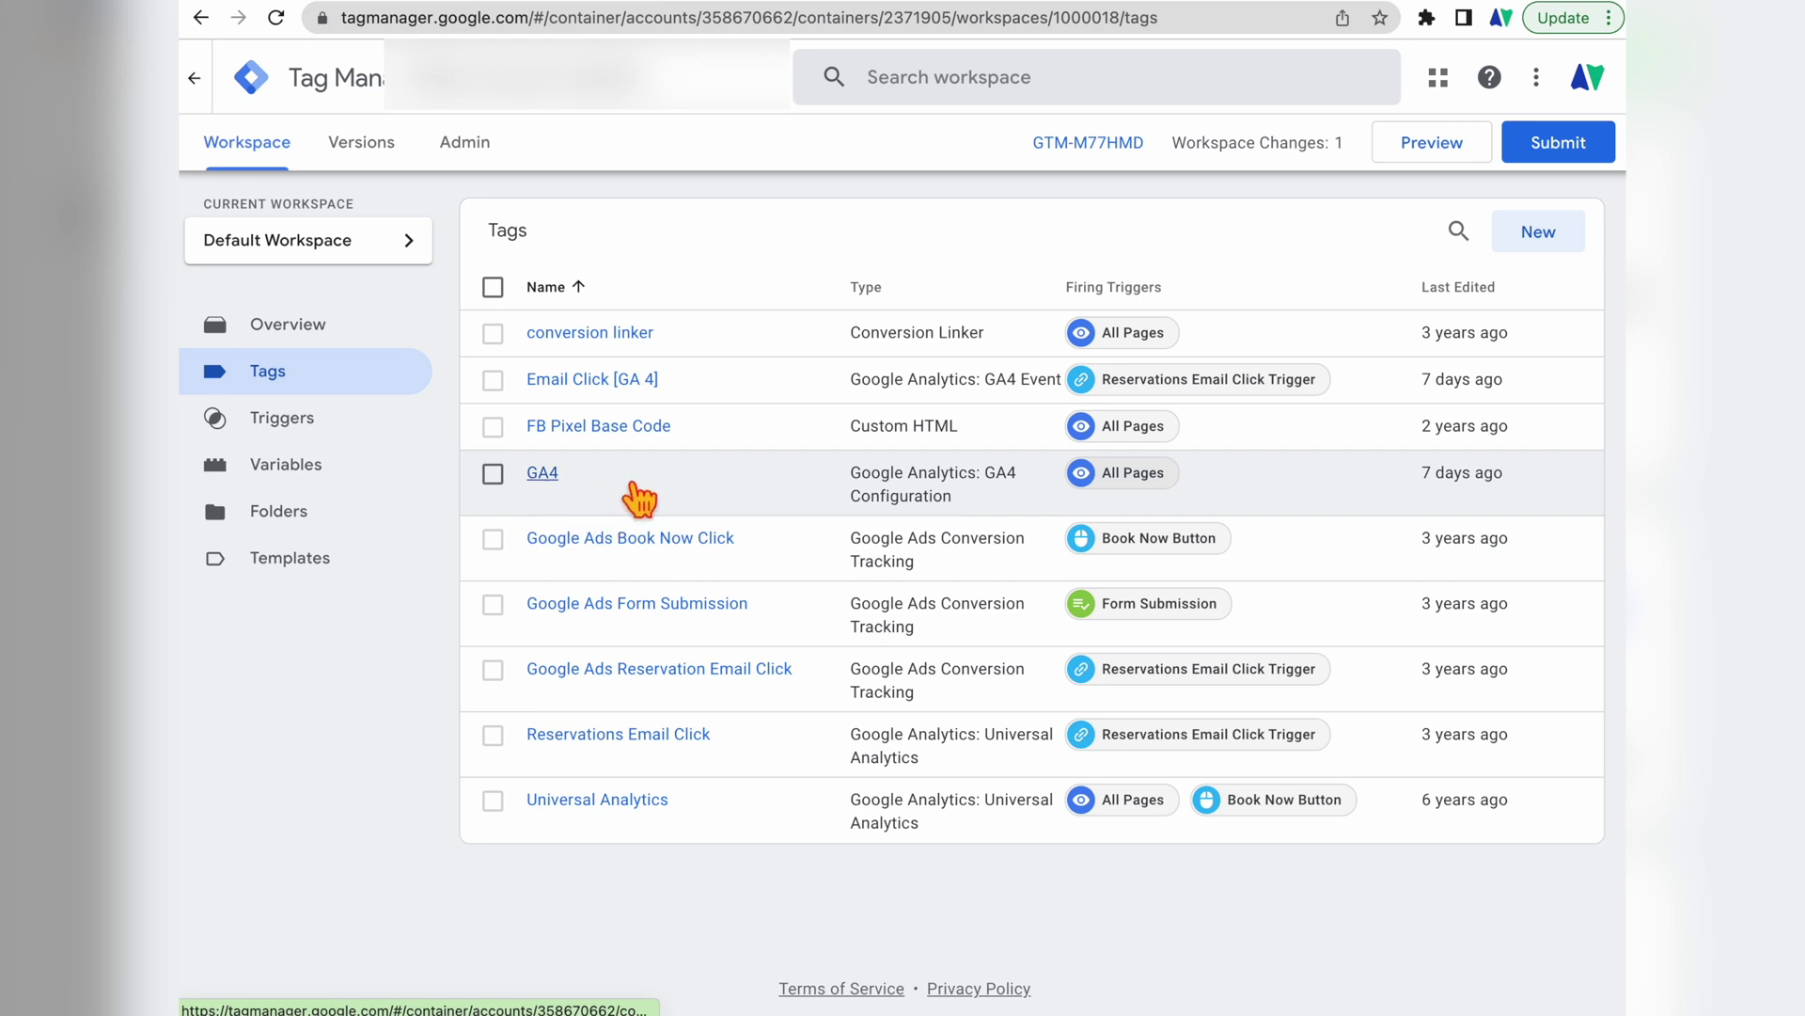
pyautogui.click(555, 482)
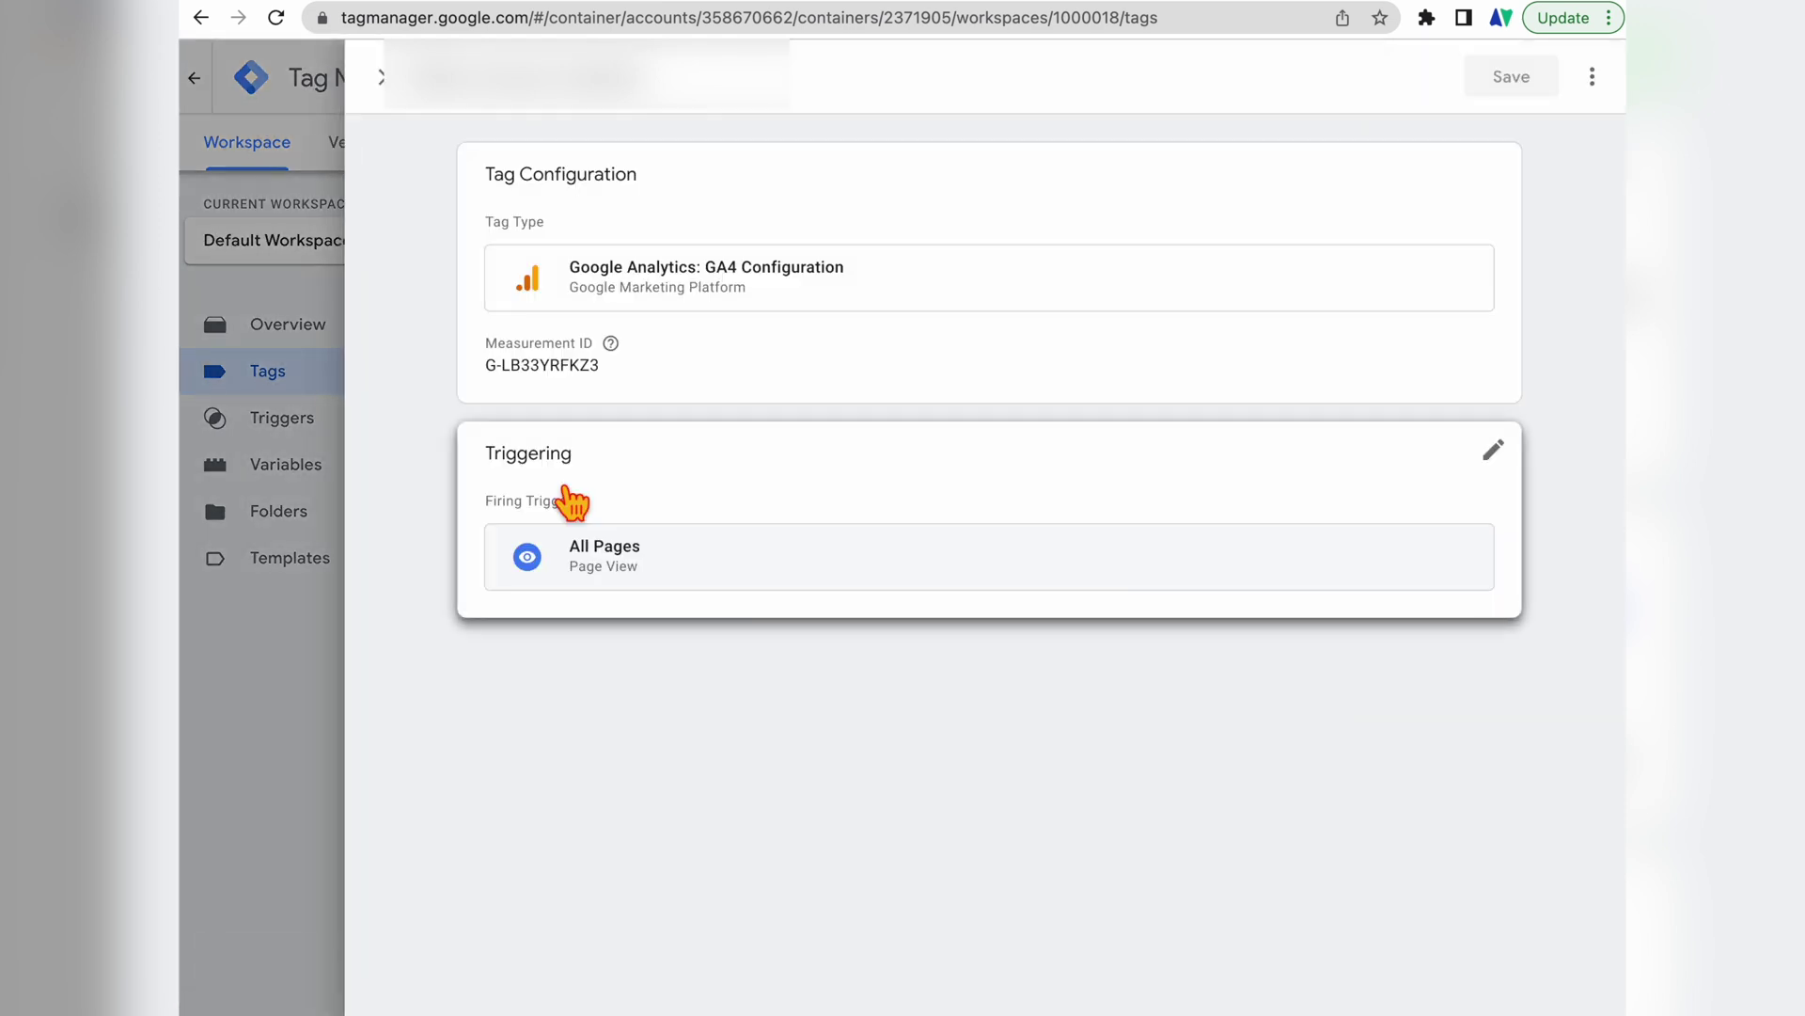
pyautogui.click(396, 77)
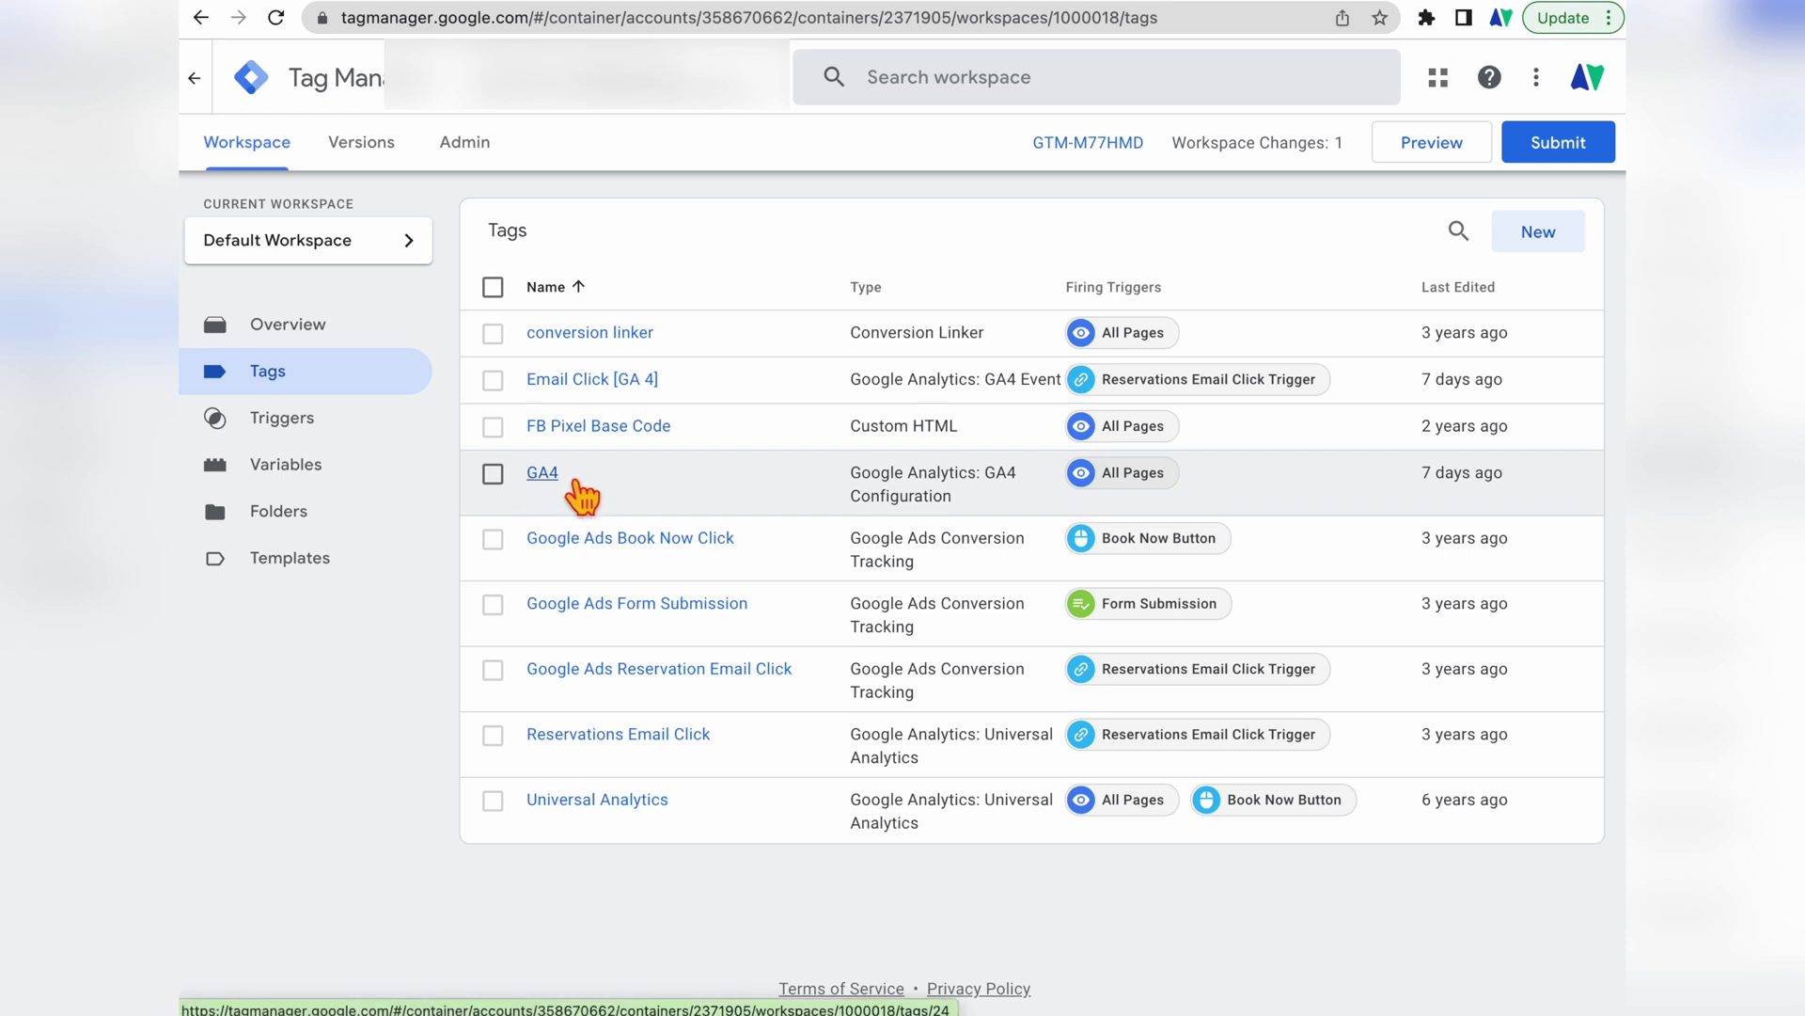
# Step: Start another new tag and look over the enquiry form on the website's contact page
pyautogui.click(1553, 253)
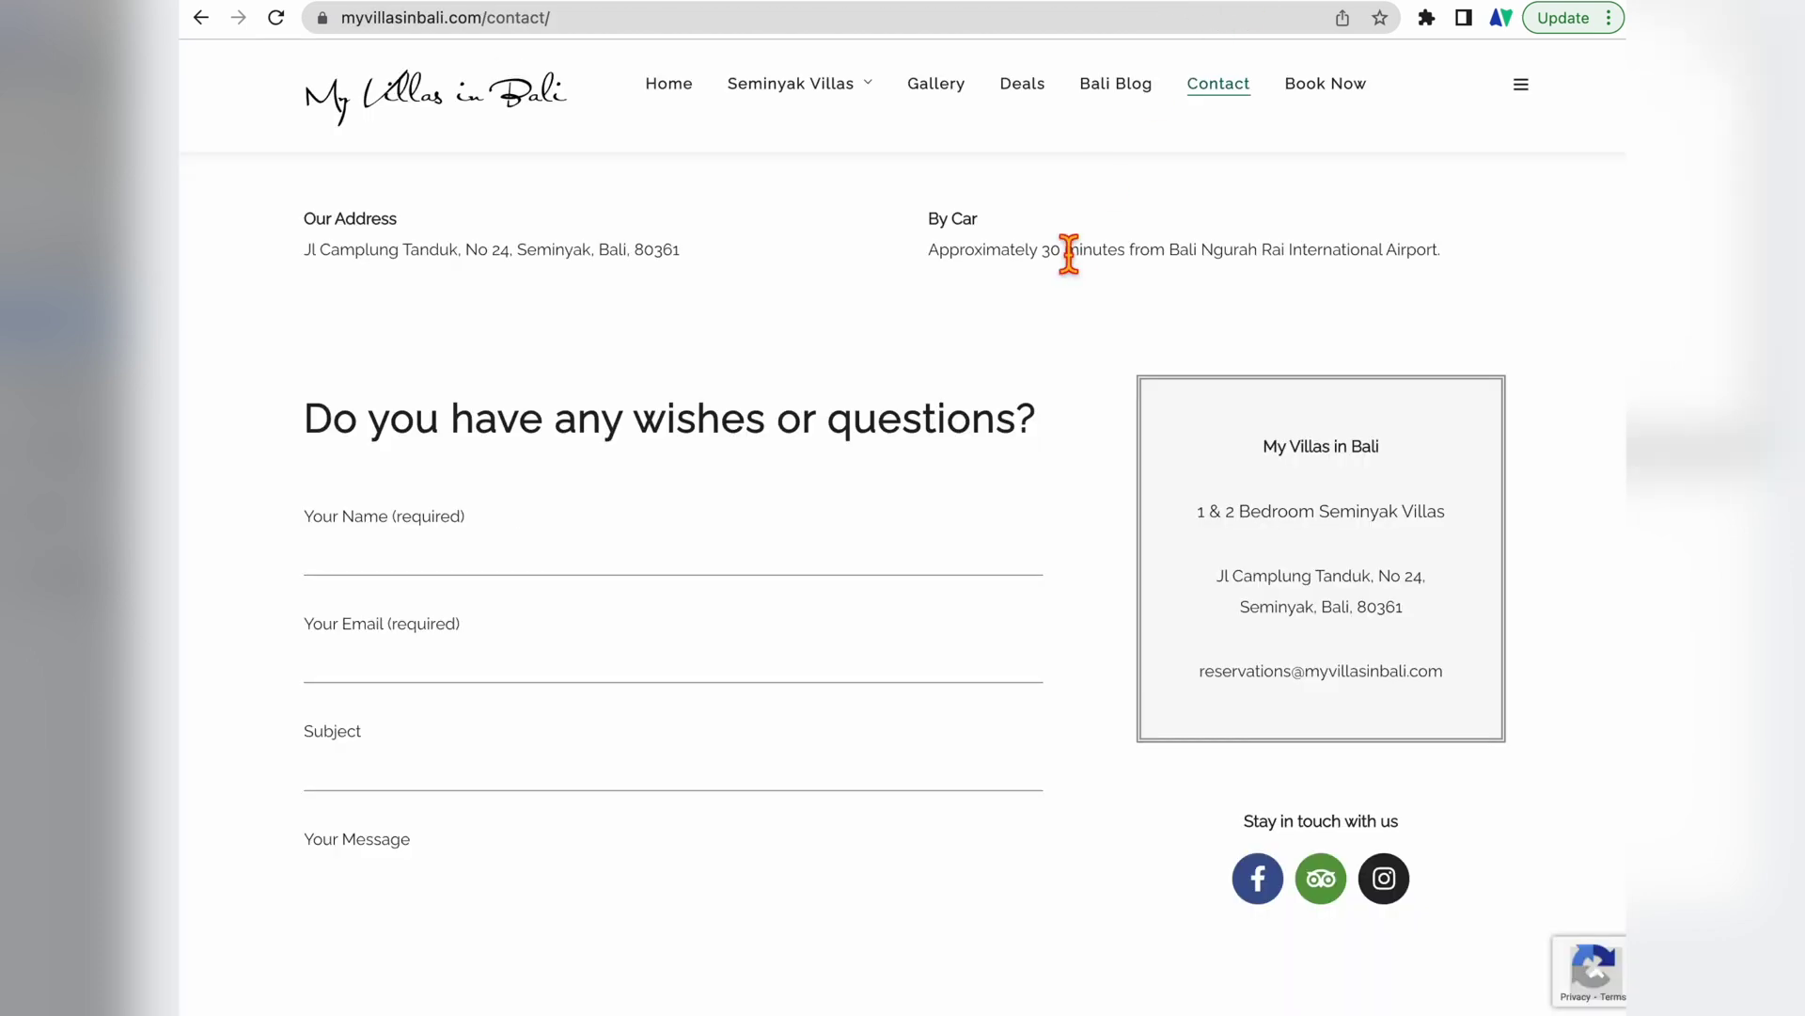
pyautogui.scroll(-1, 902, 562)
pyautogui.scroll(-2, 903, 563)
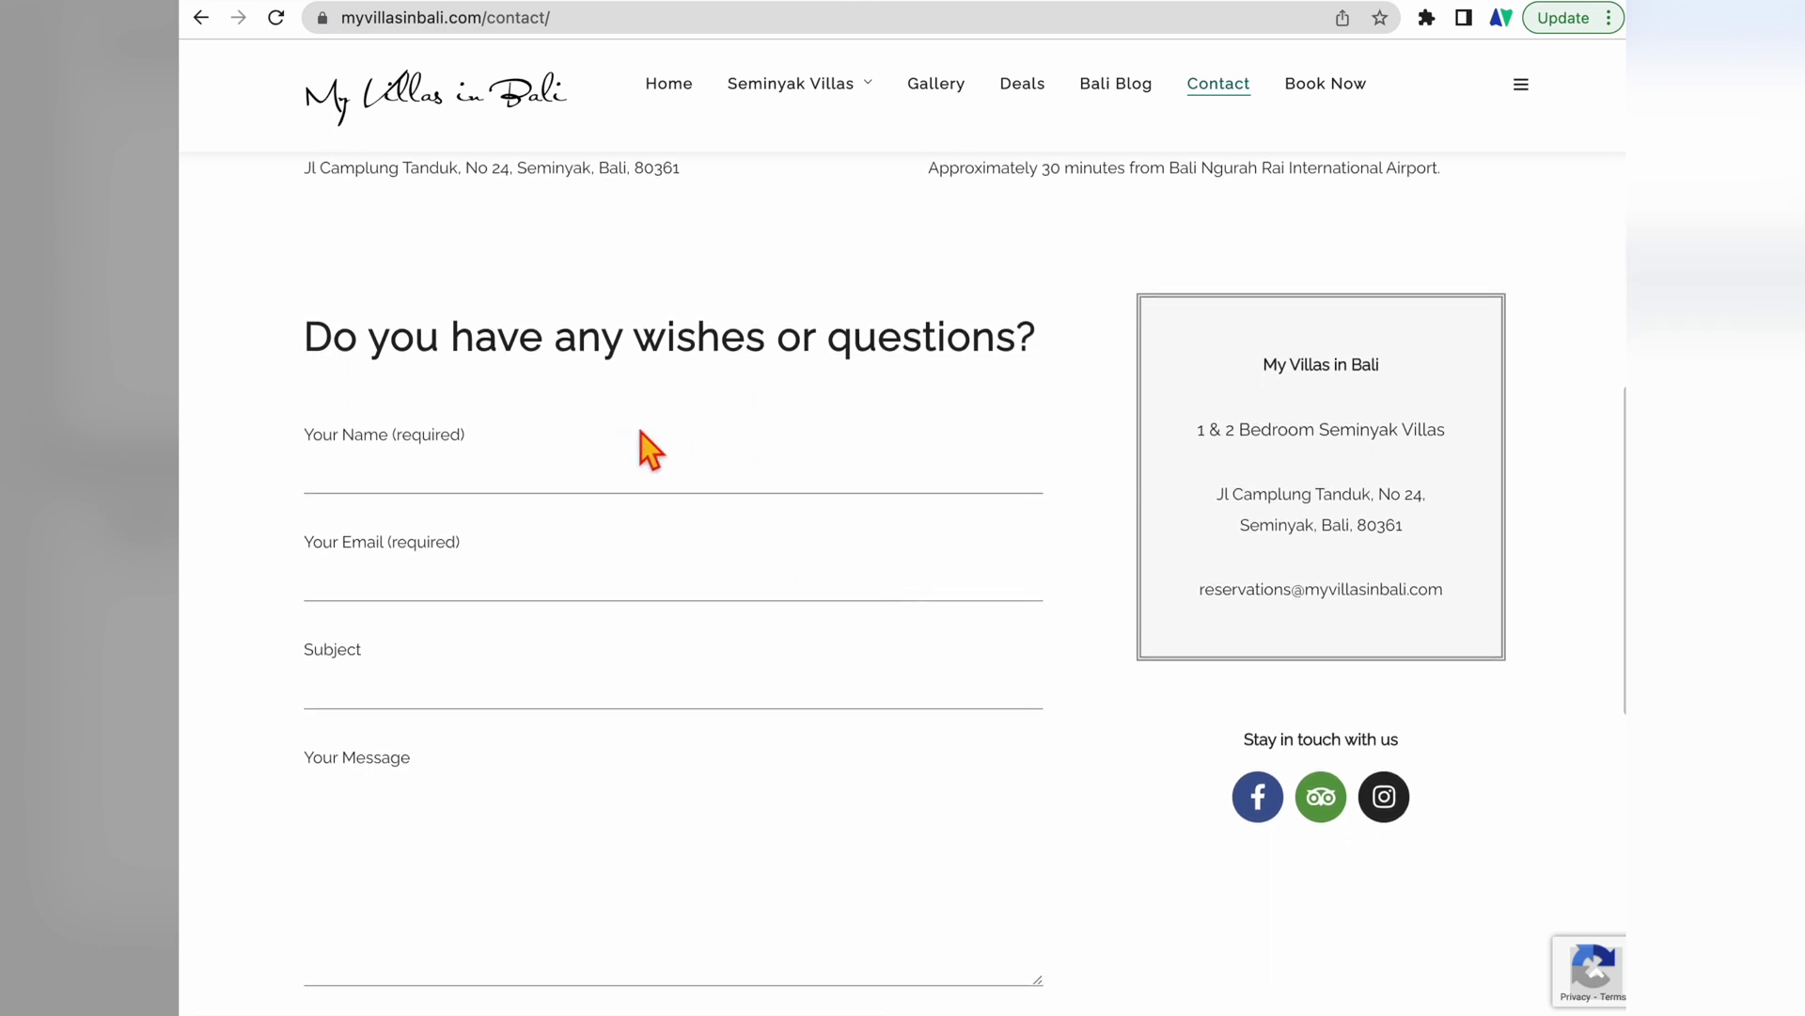
pyautogui.scroll(-2, 583, 672)
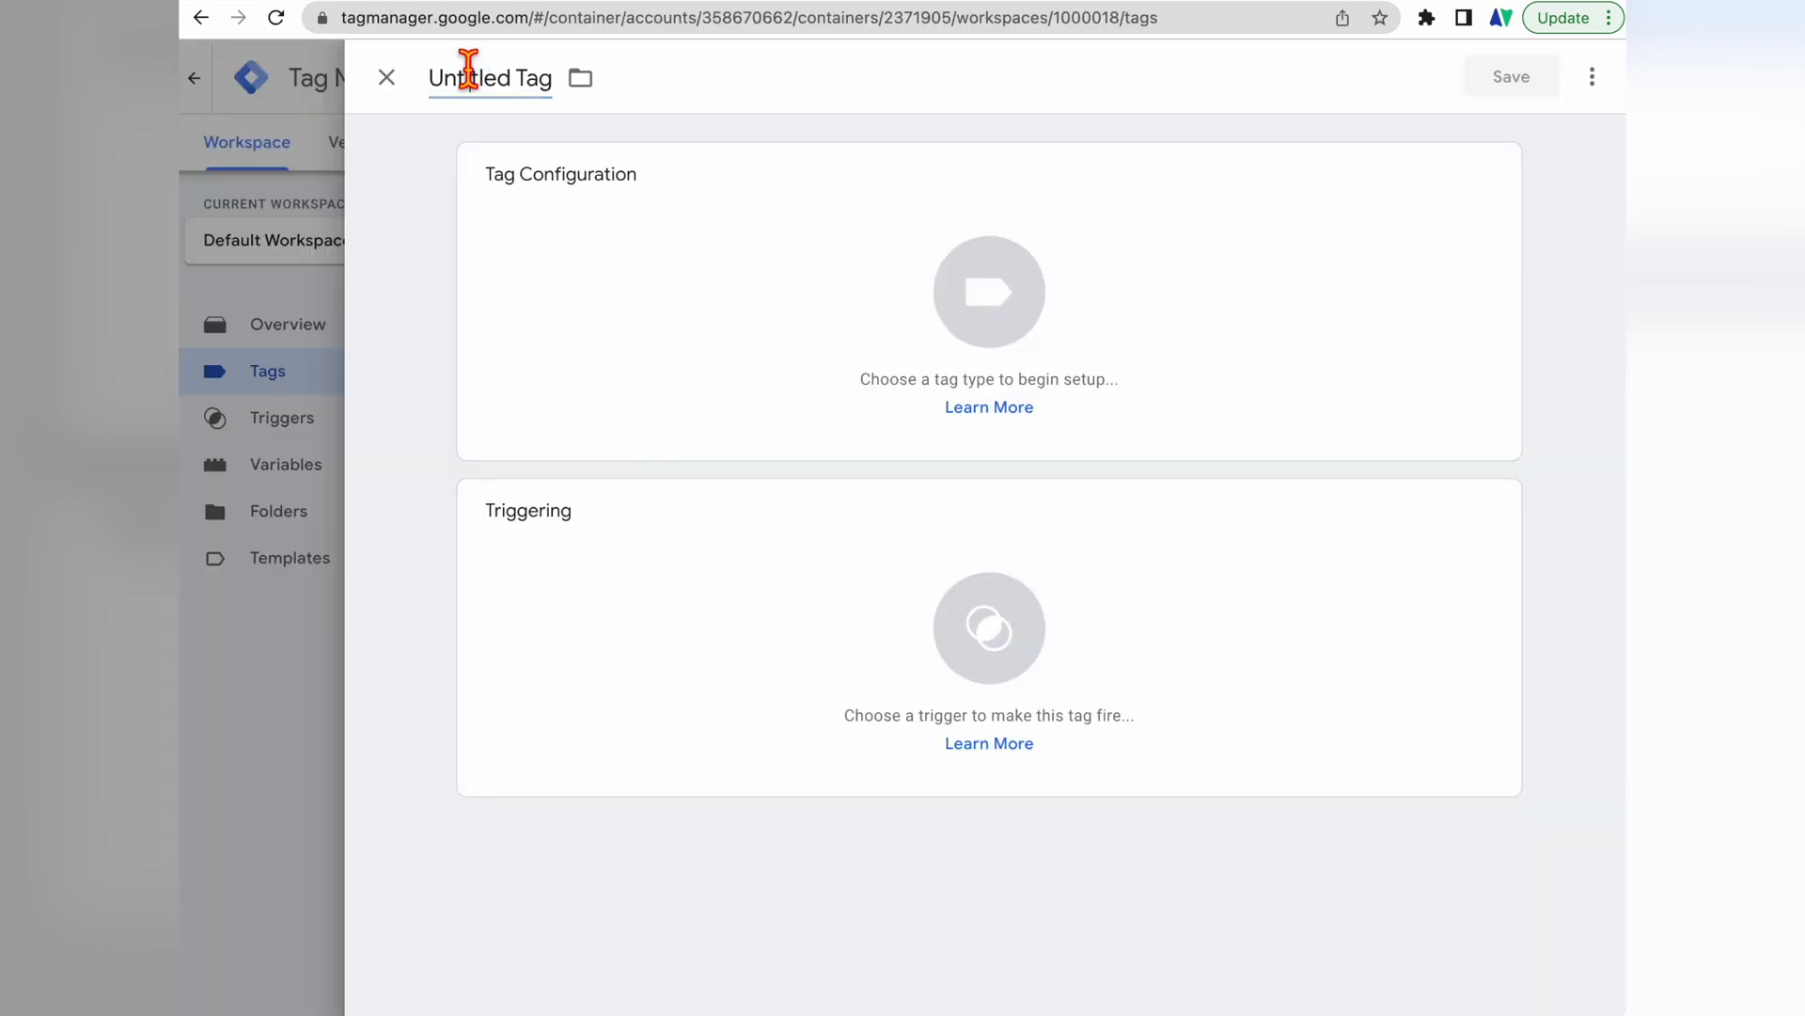
# Step: Name the new tag Form Submission [GA4]
pyautogui.click(468, 75)
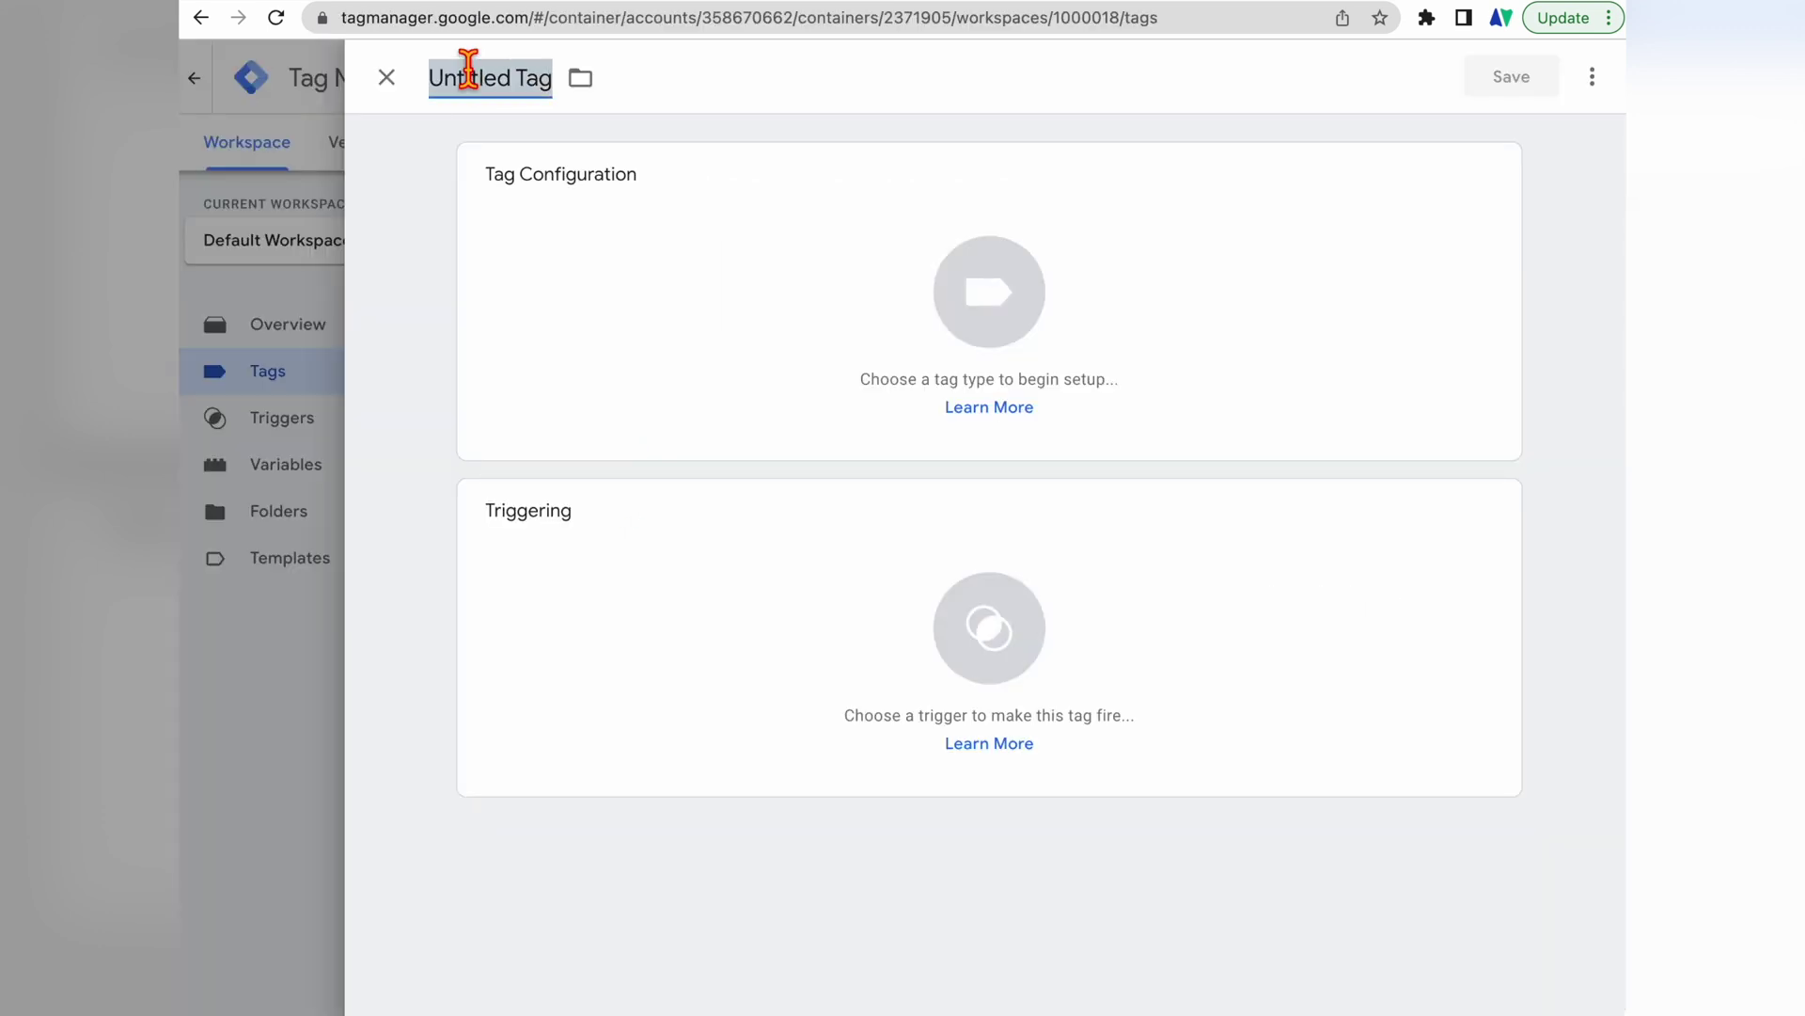
pyautogui.write('For')
pyautogui.press('BackSpace')
pyautogui.write('rm Submission [G')
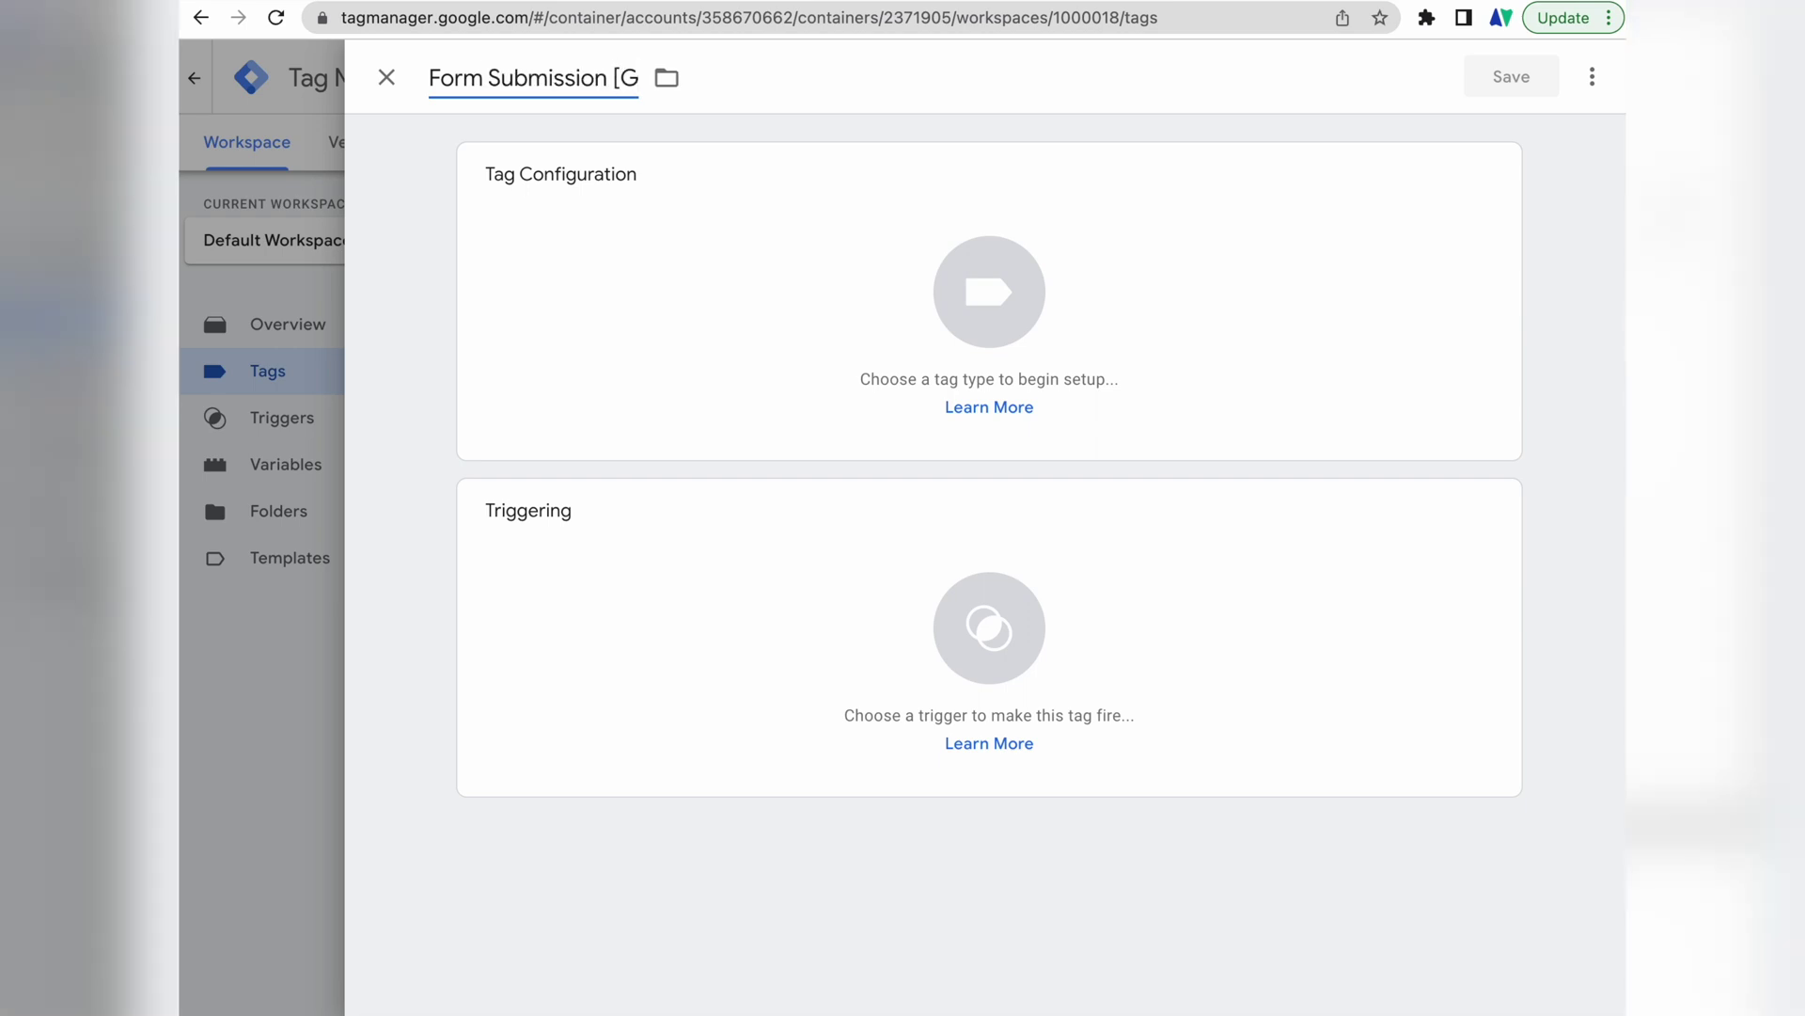
pyautogui.write('A4]')
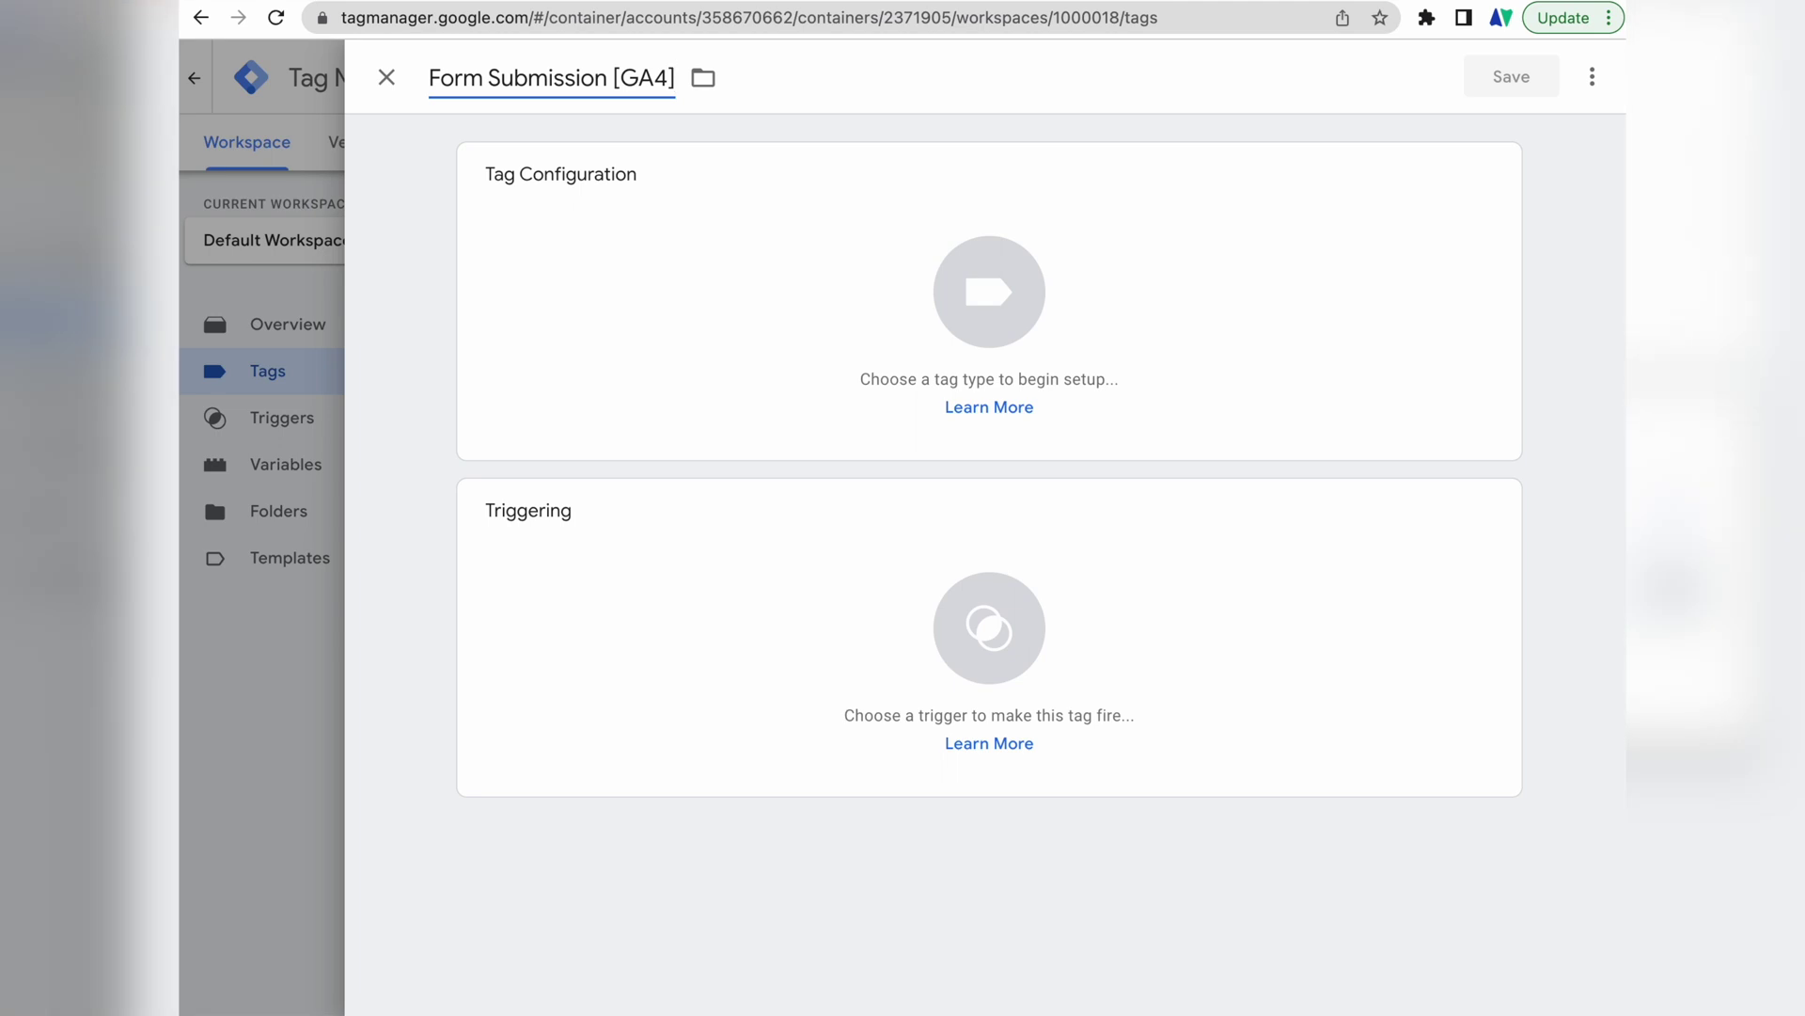
# Step: Set the tag type to Google Analytics: GA4 Event with GA4 as configuration tag and Form Submission as event name
pyautogui.click(661, 323)
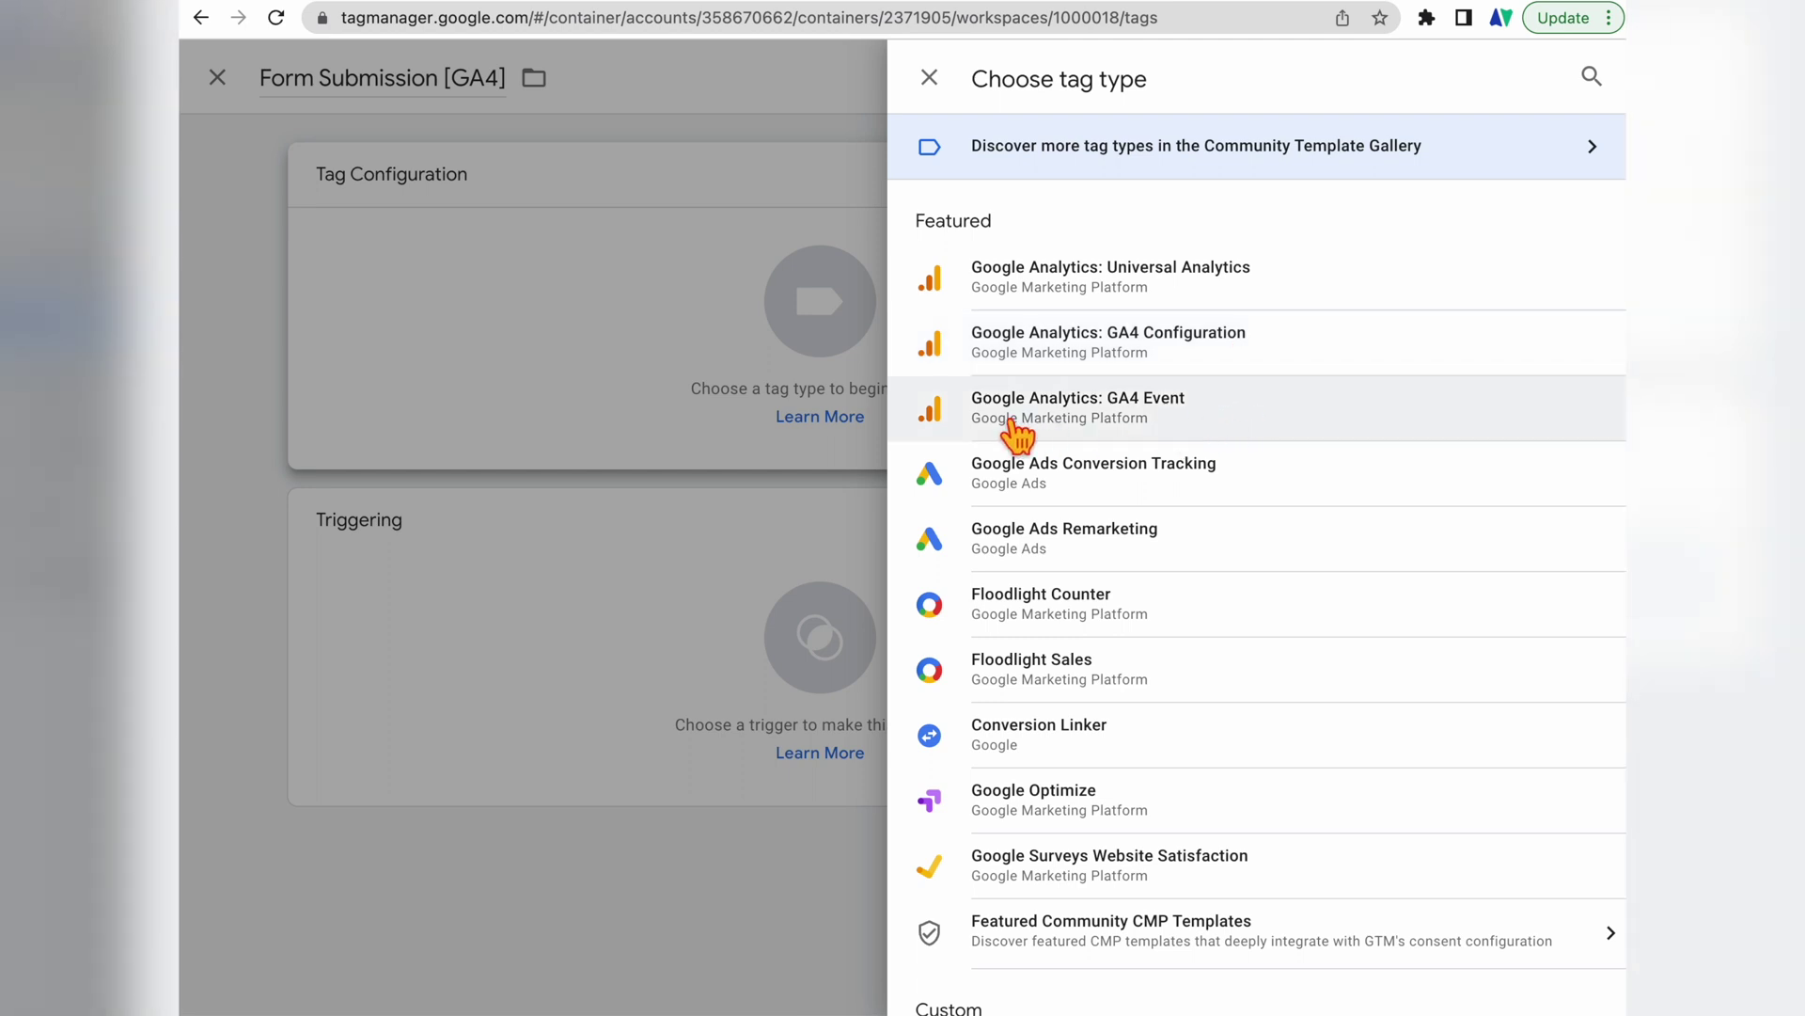
pyautogui.click(1256, 427)
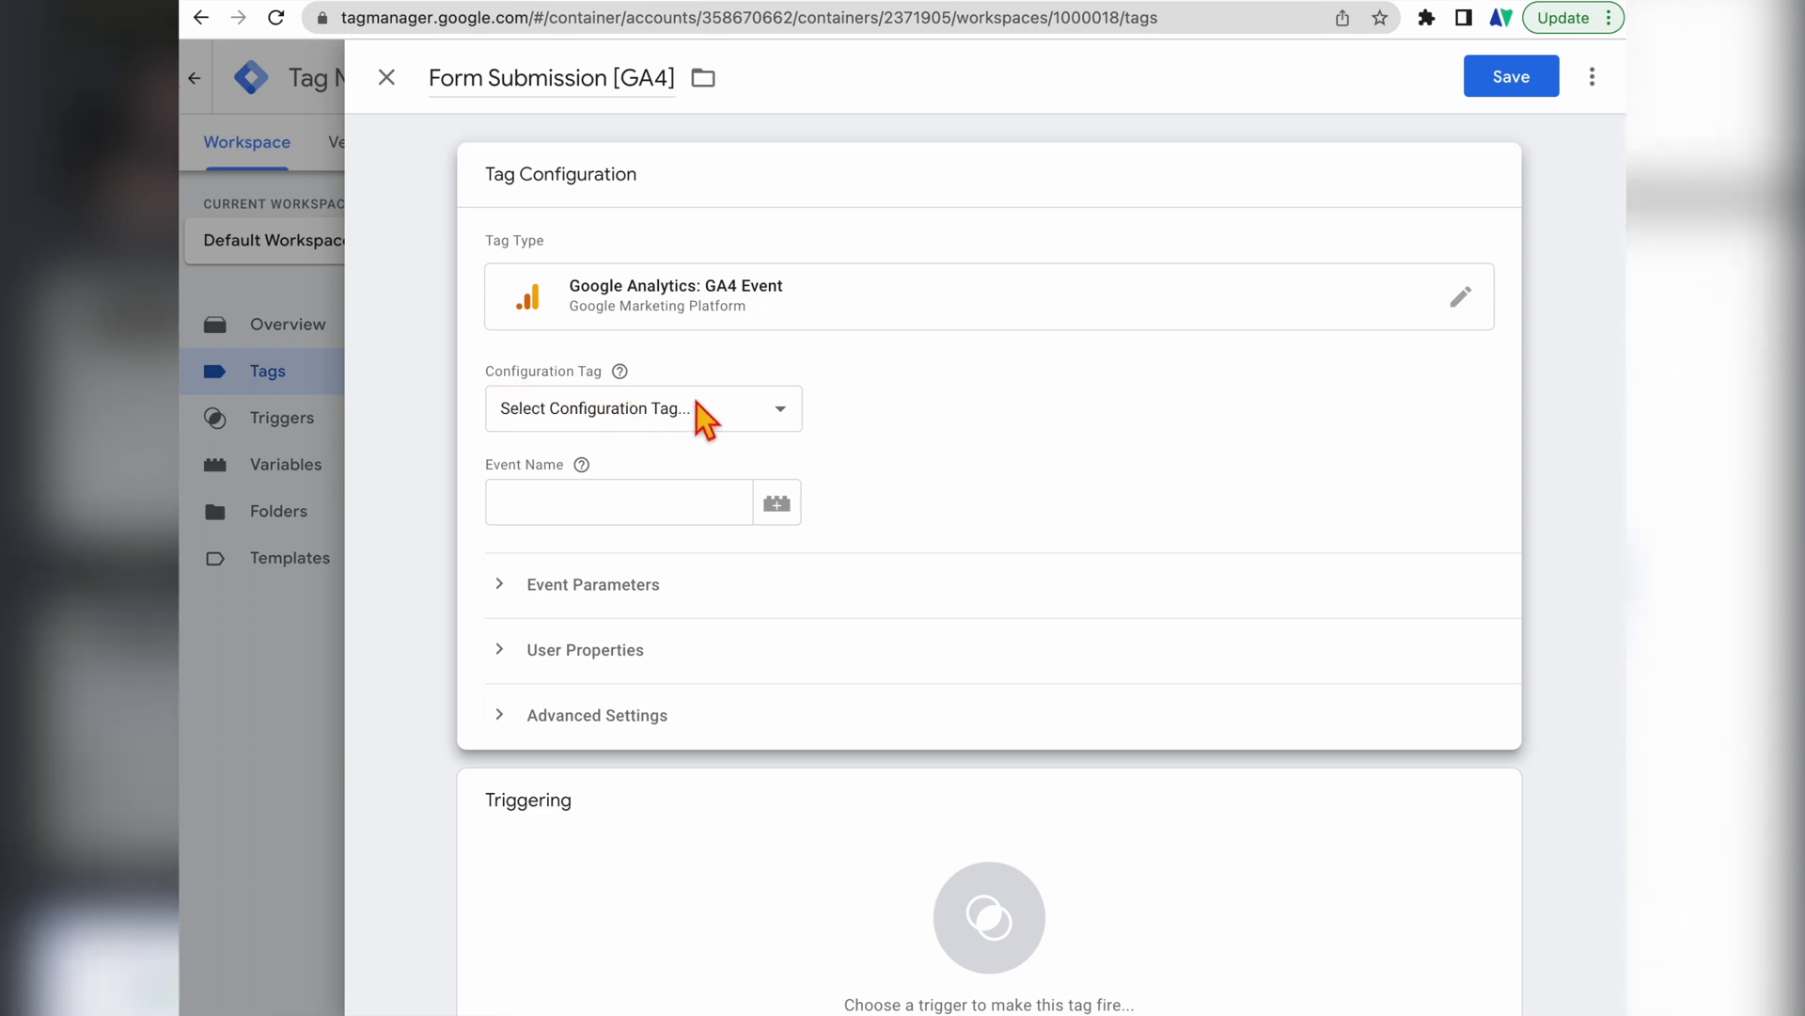
pyautogui.click(764, 412)
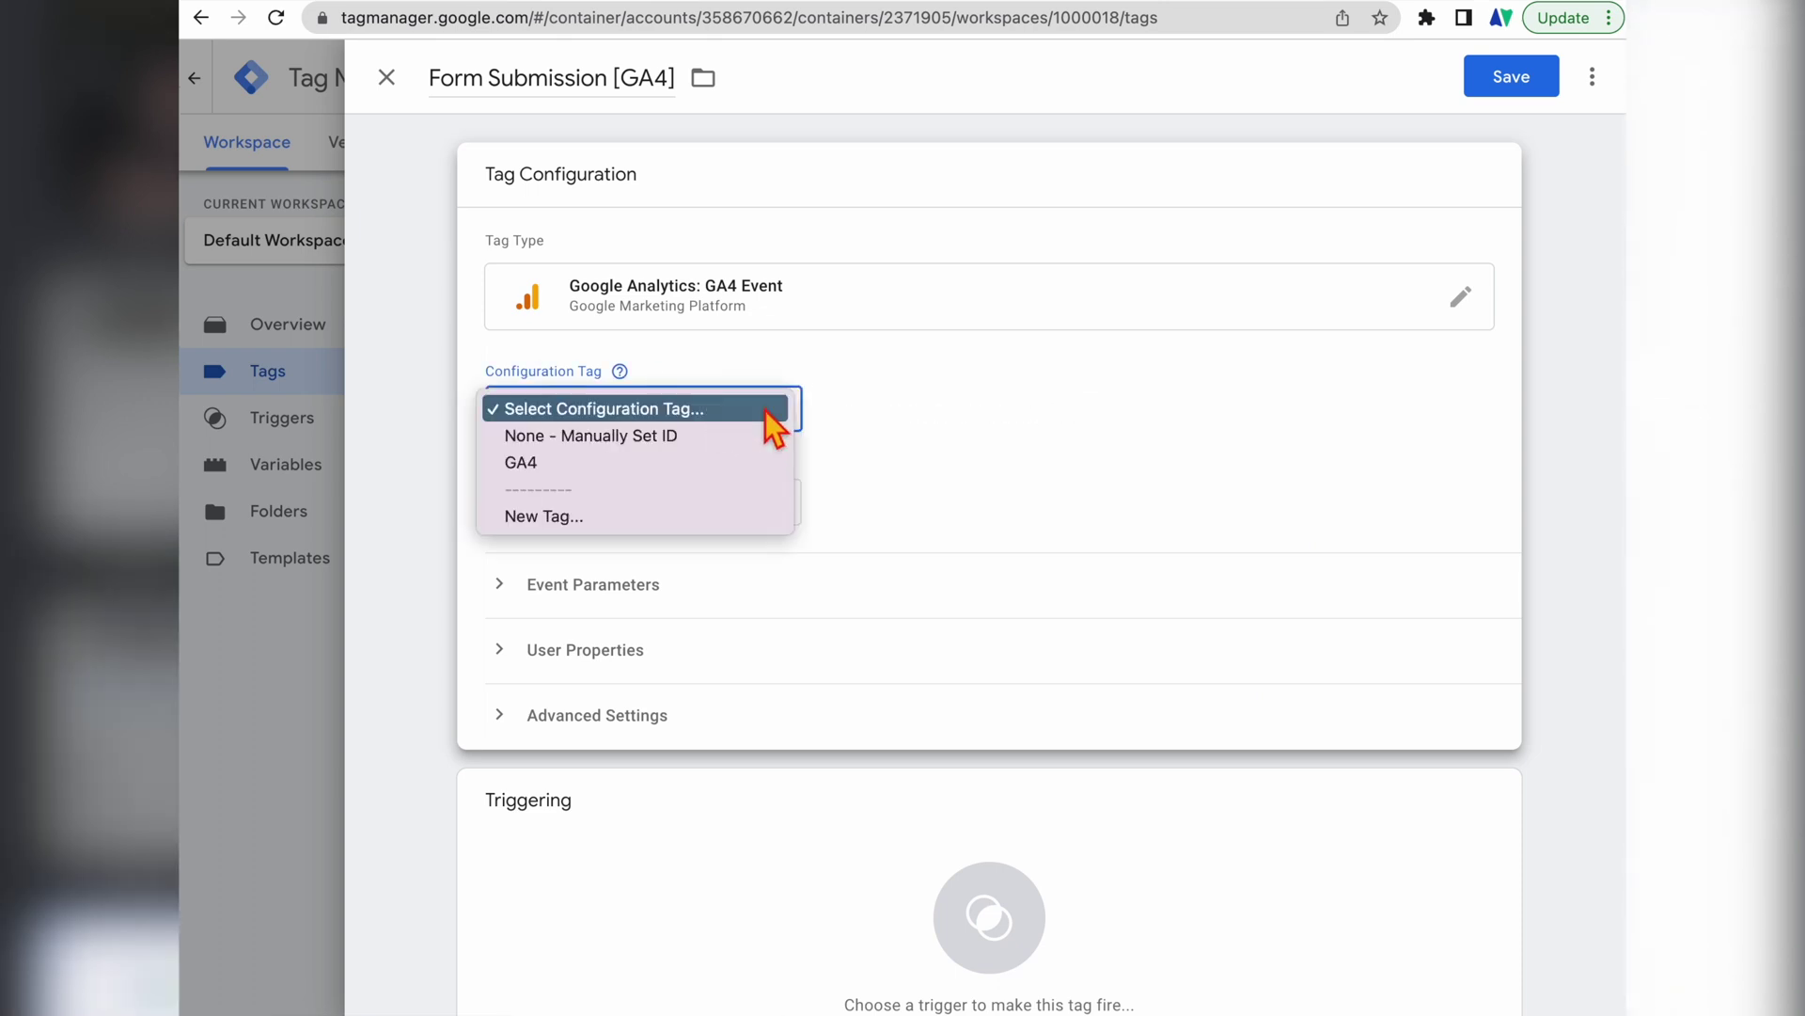
pyautogui.click(731, 457)
pyautogui.click(598, 507)
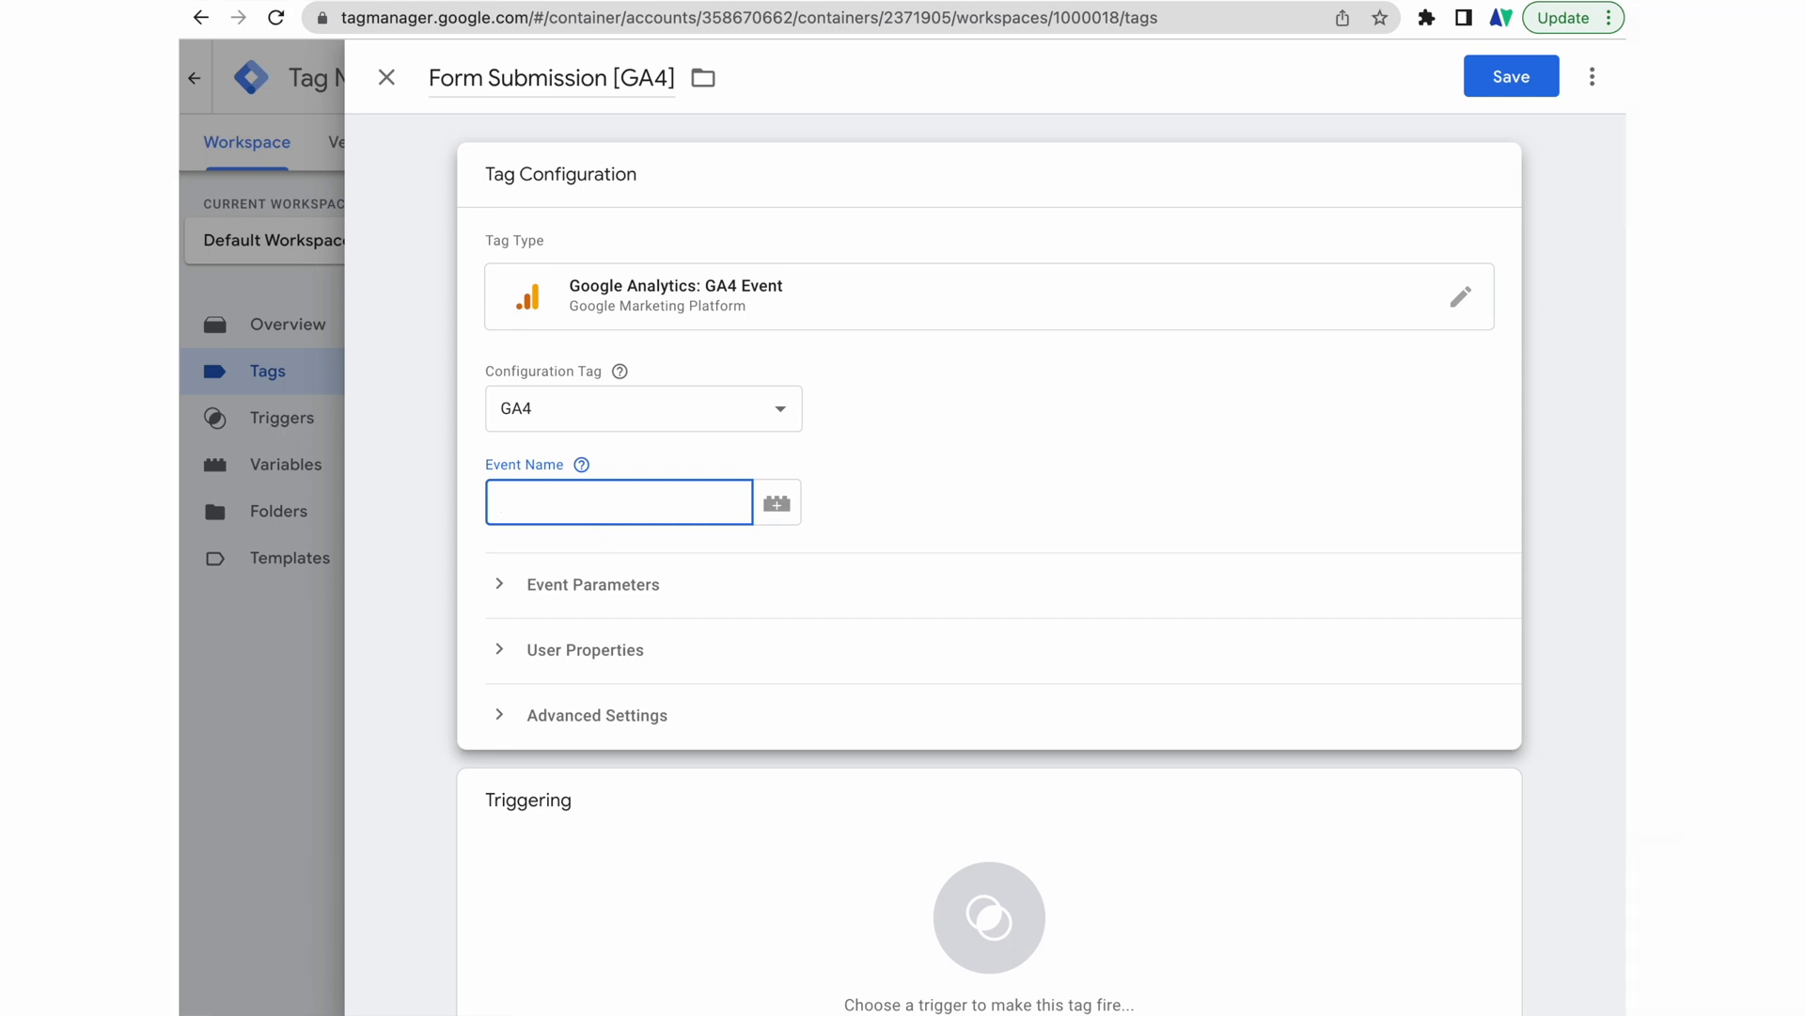
pyautogui.write('Form Submission')
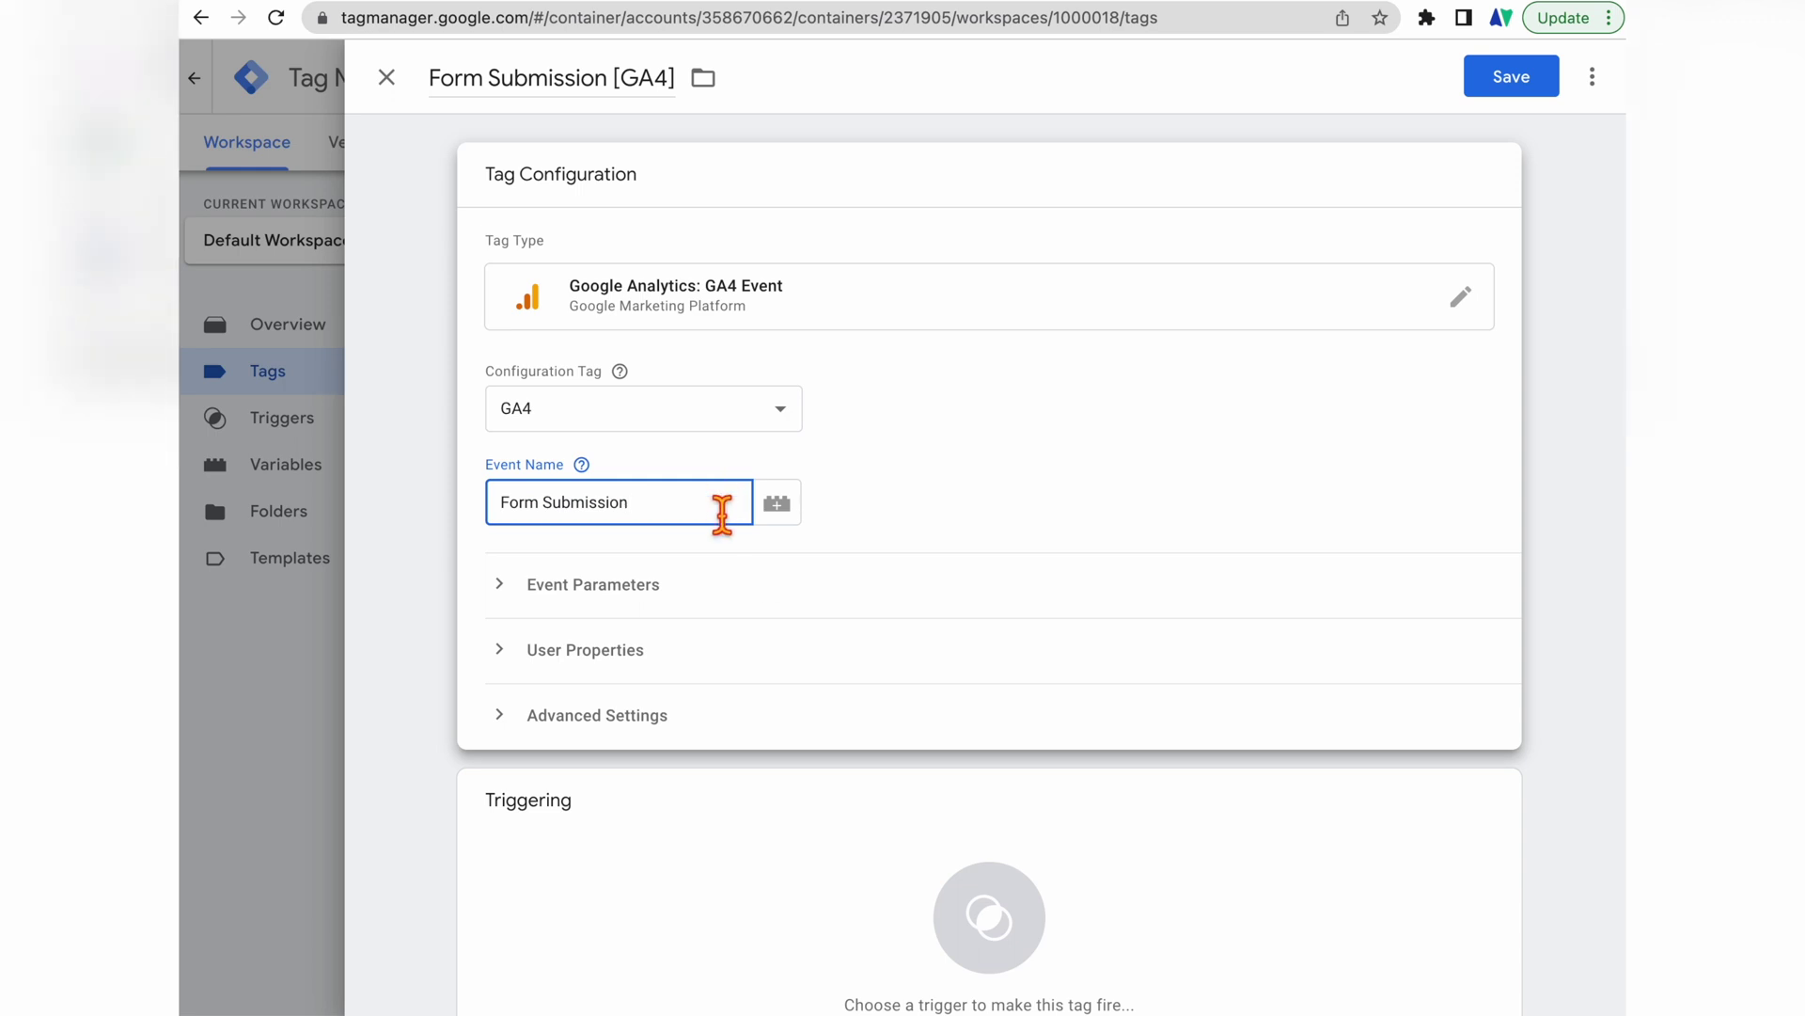
# Step: Assign the Form Submission trigger to the Form Submission [GA4] tag and save the tag
pyautogui.scroll(-1, 820, 685)
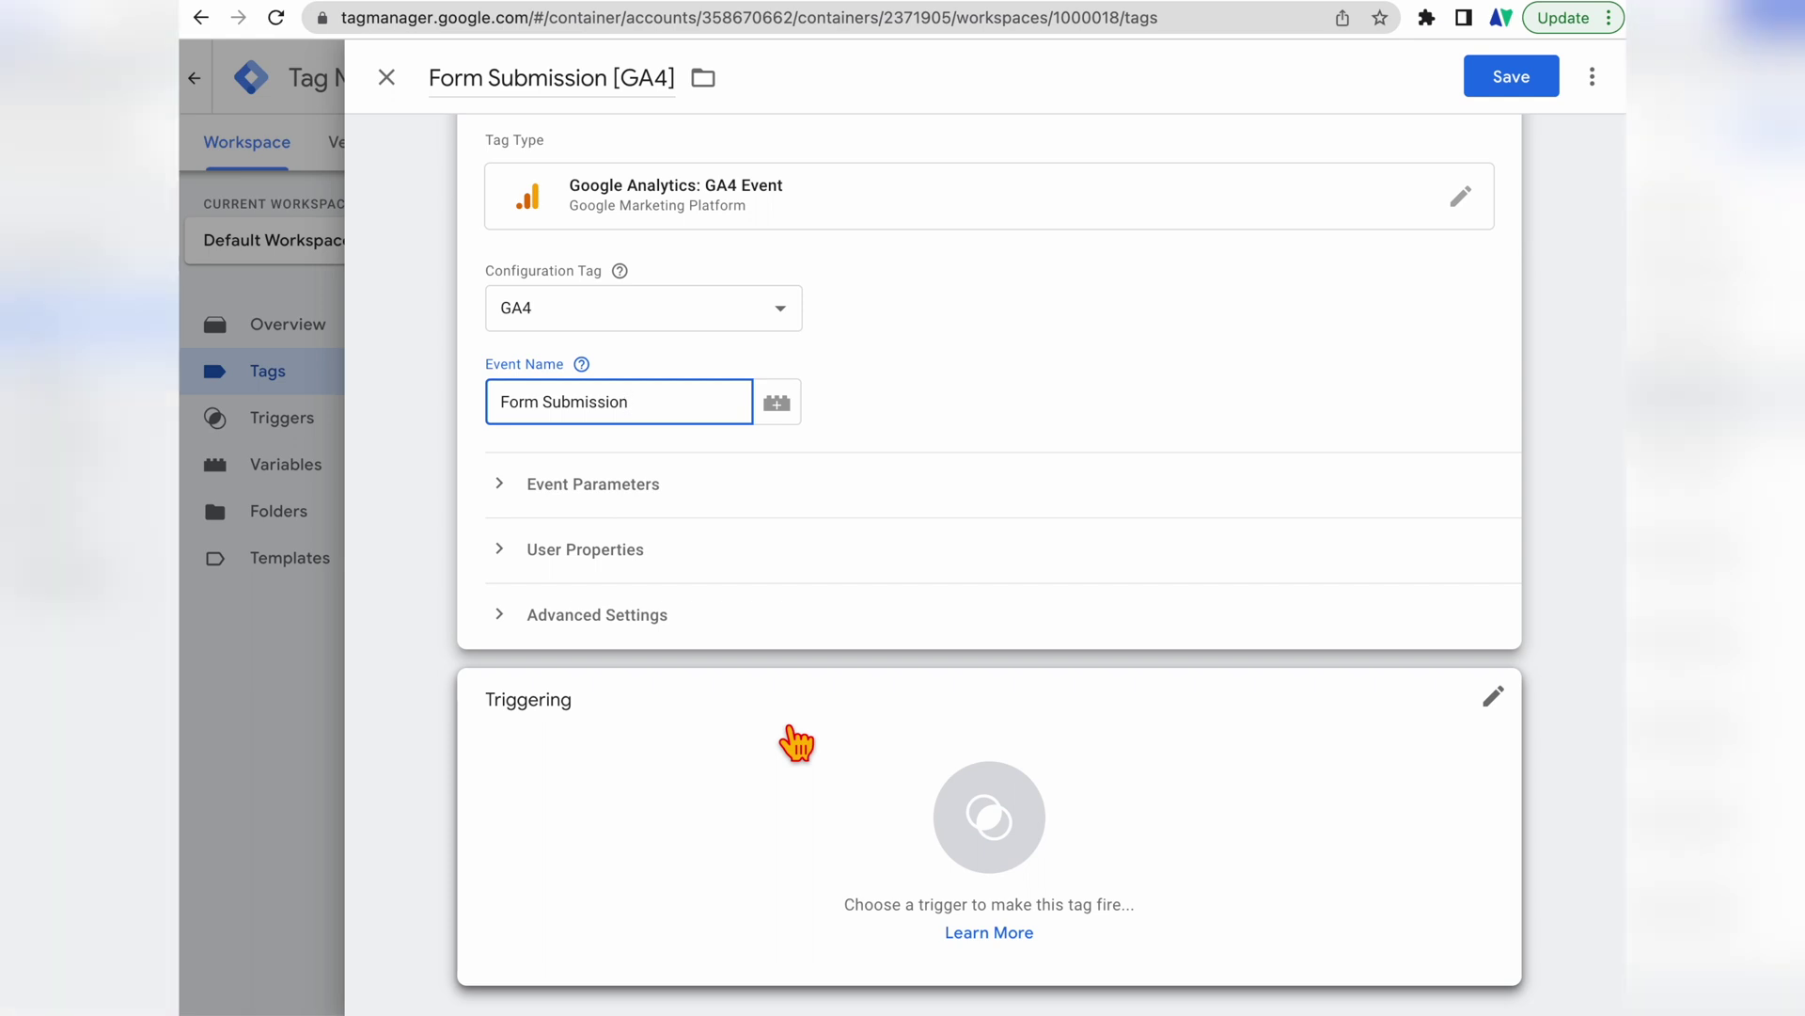
pyautogui.click(741, 761)
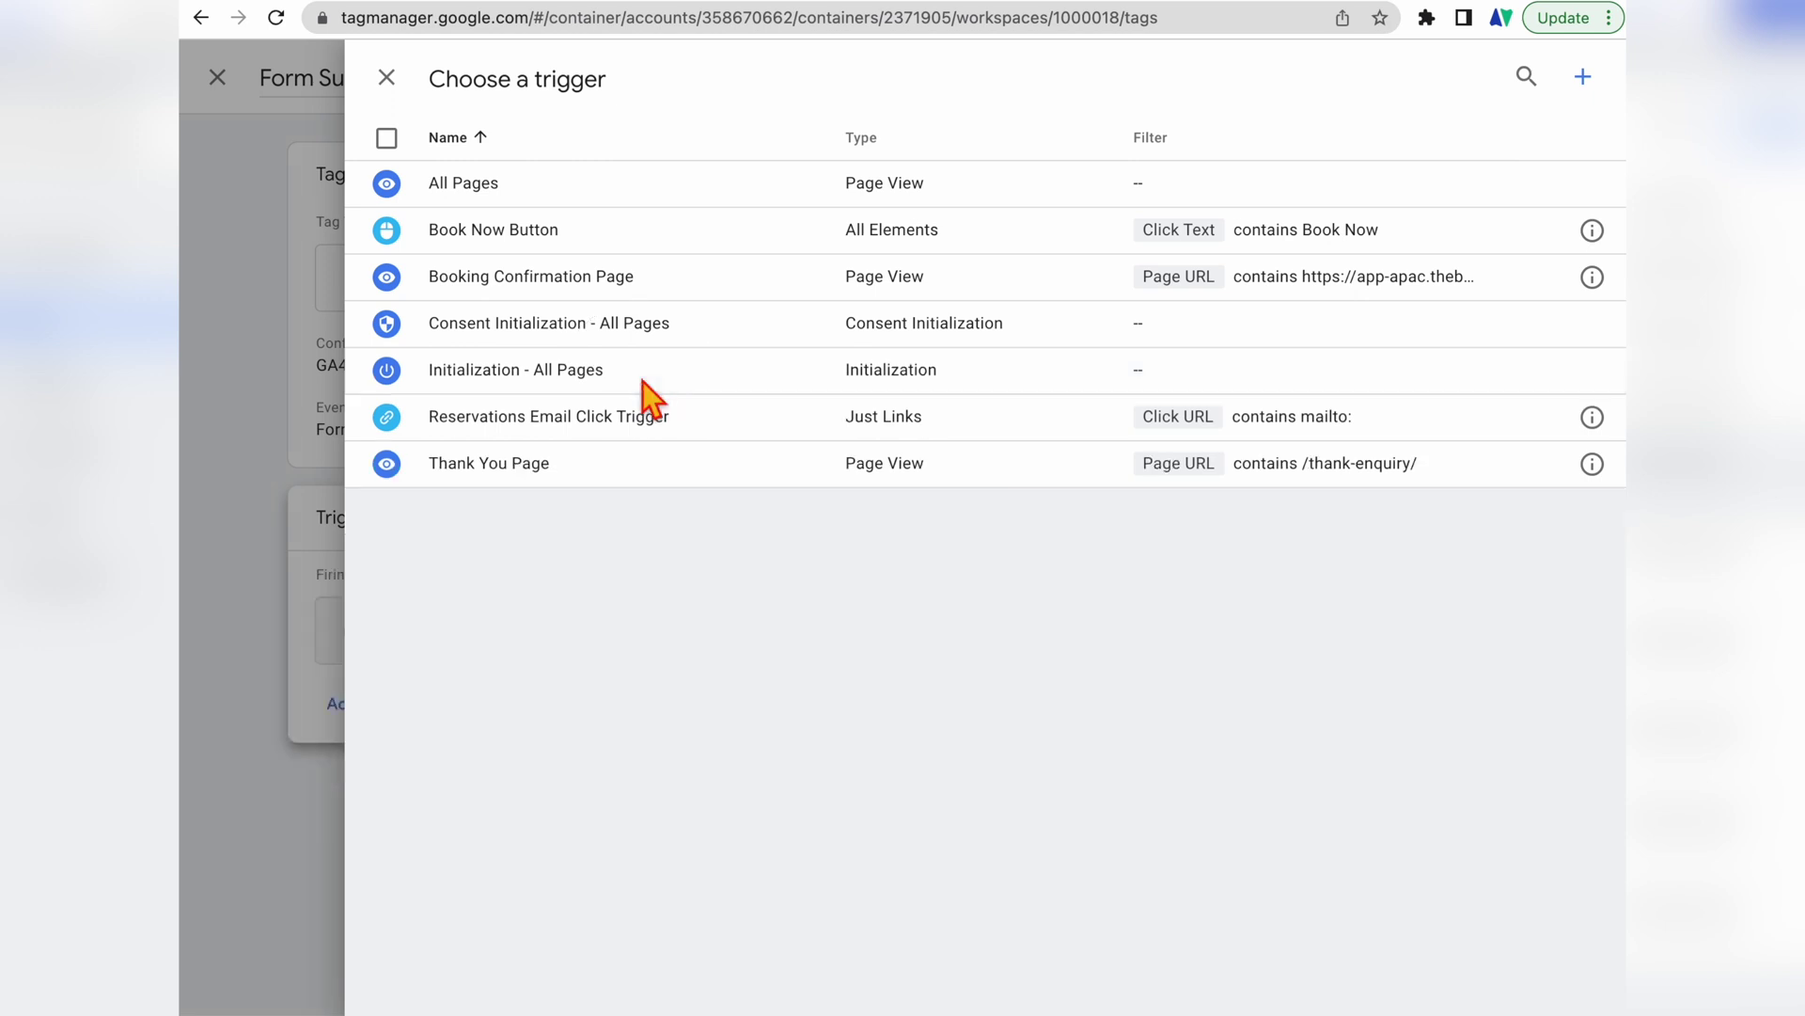
pyautogui.click(642, 381)
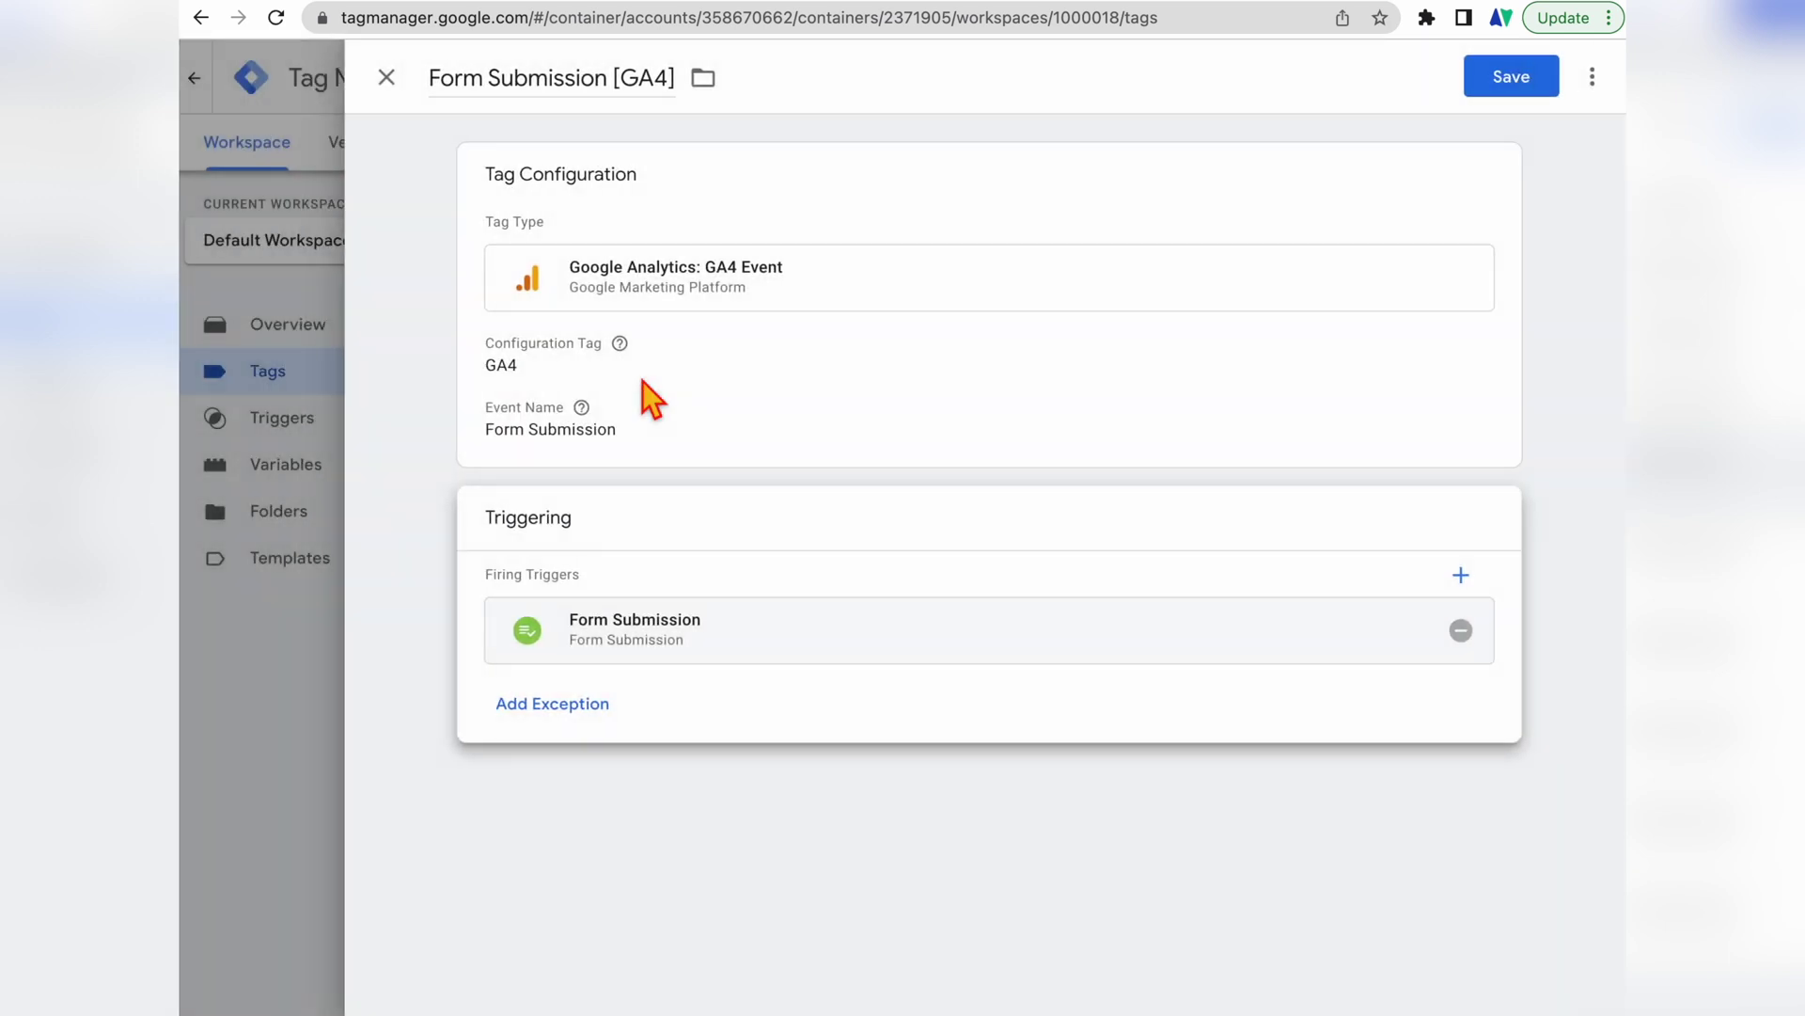
pyautogui.click(1514, 87)
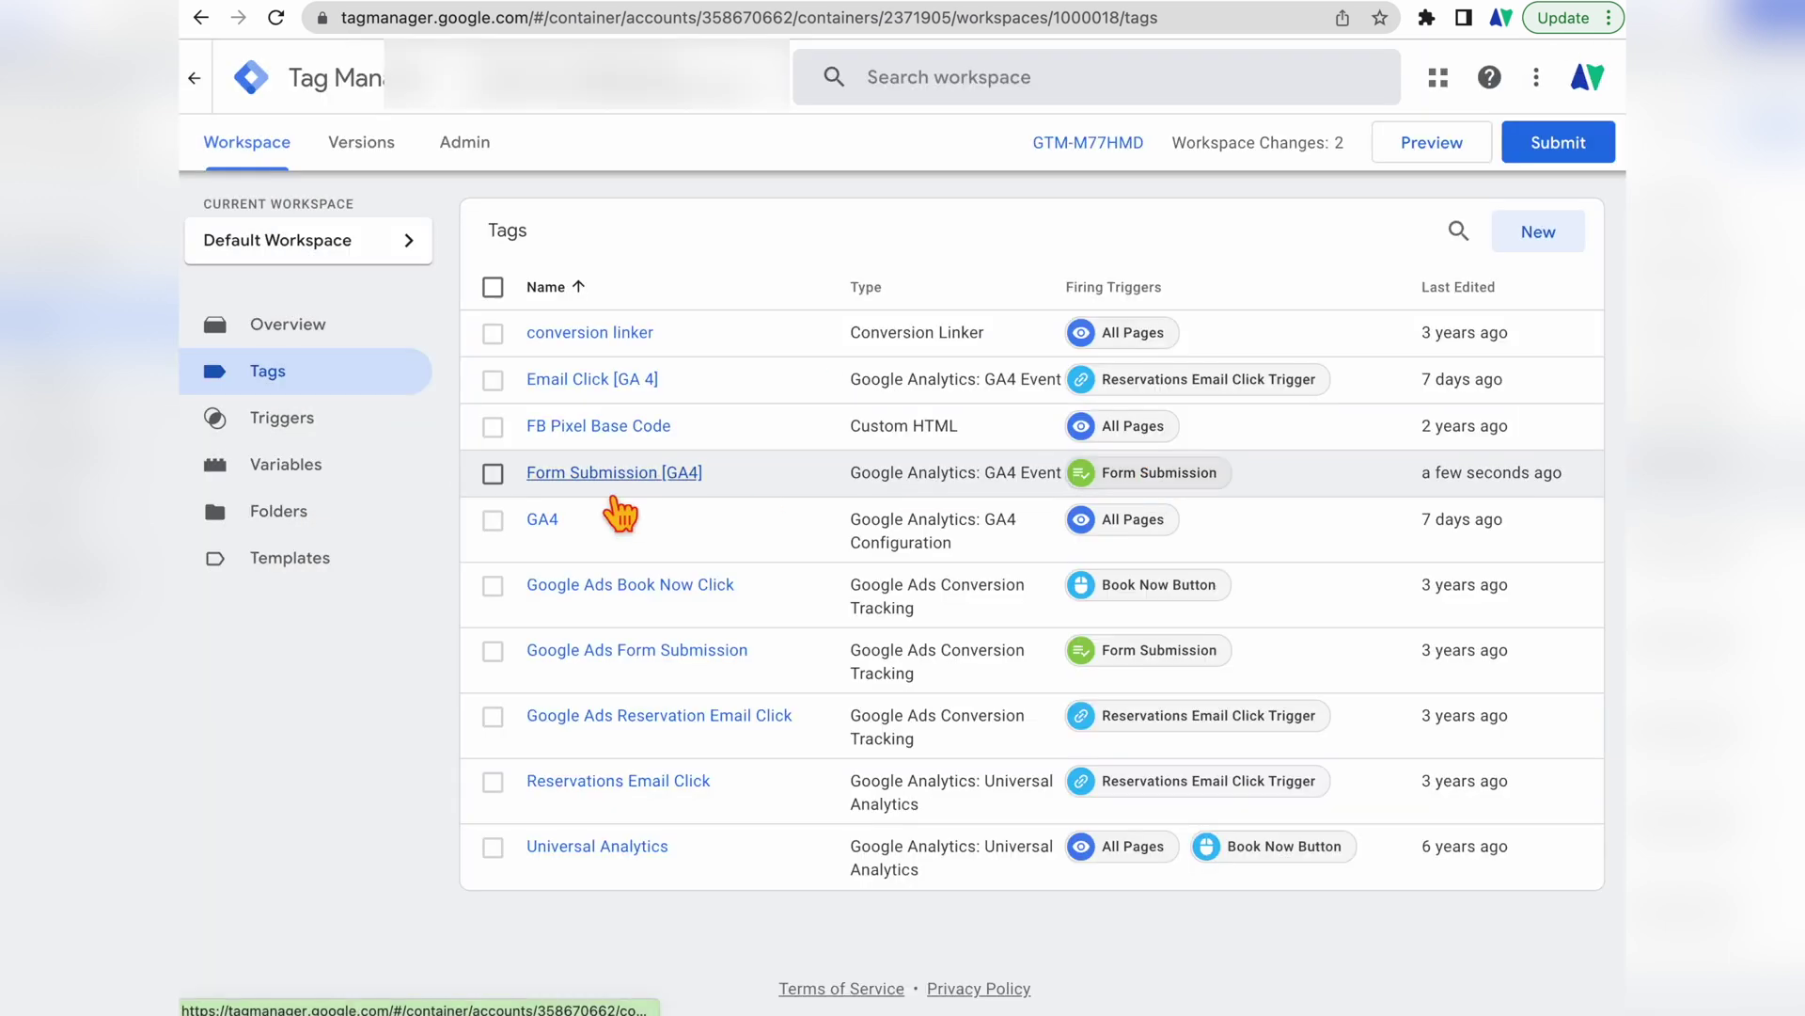
pyautogui.click(498, 525)
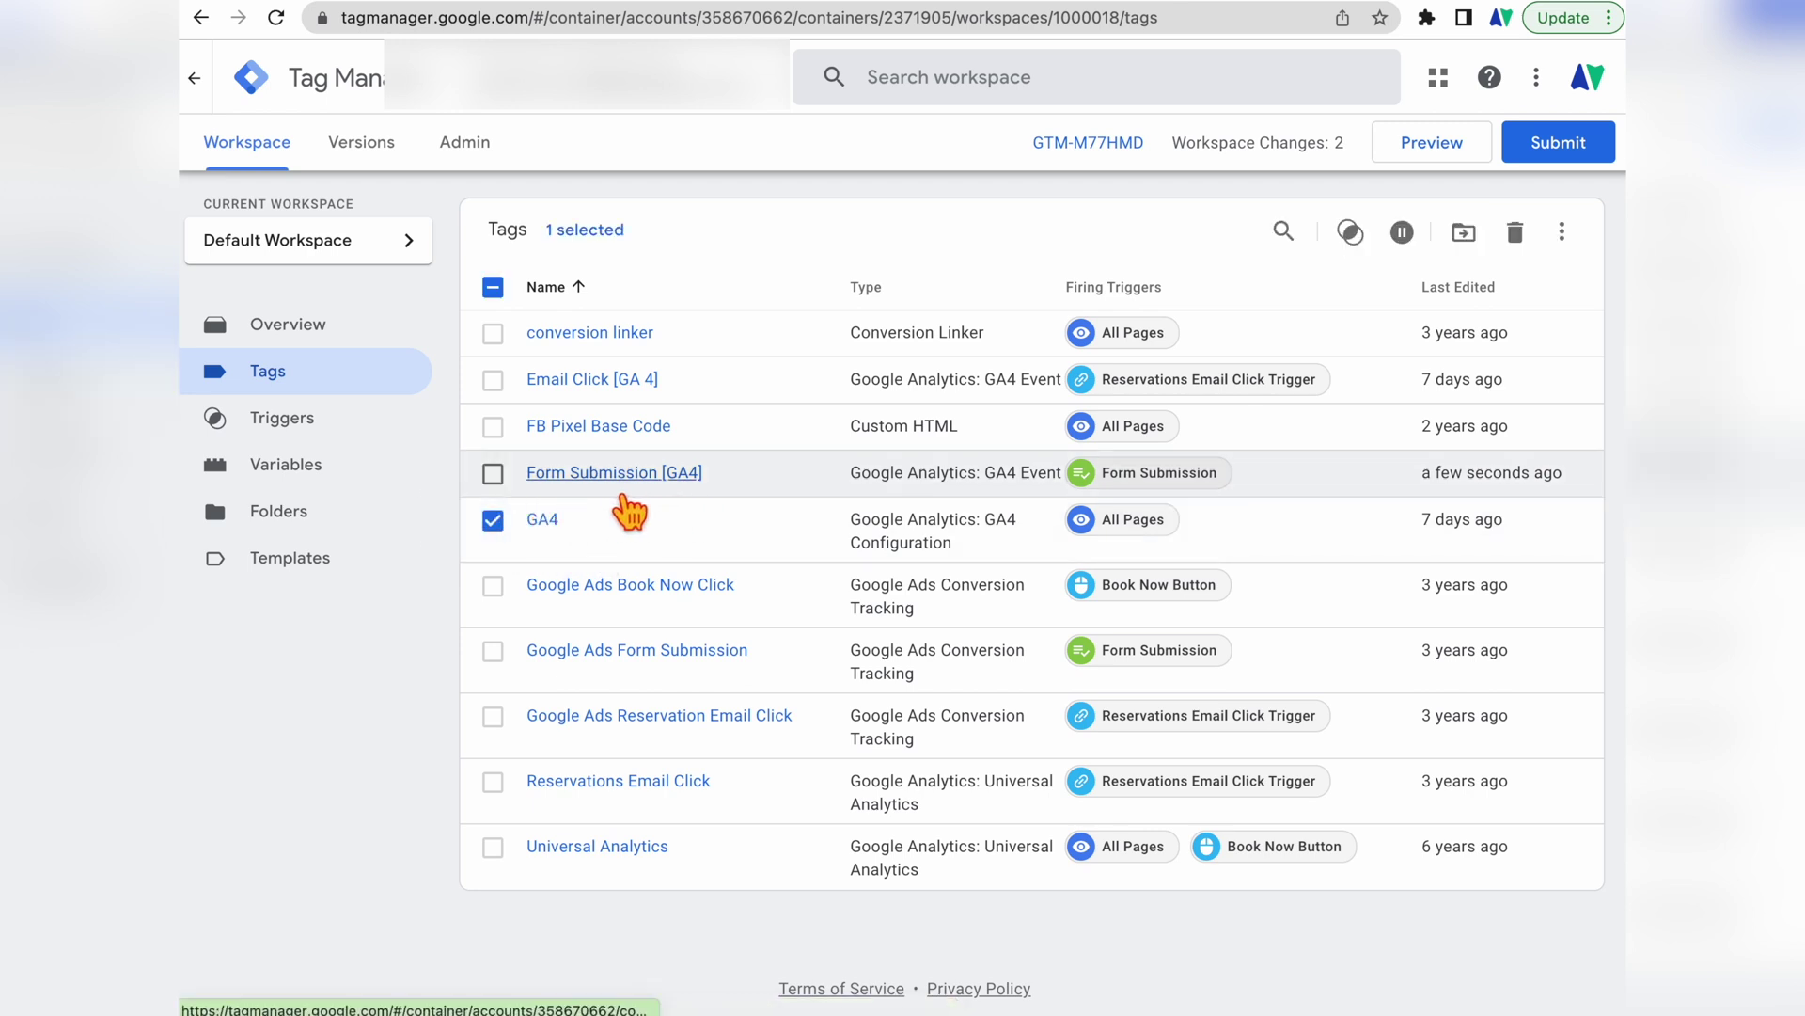
pyautogui.click(494, 475)
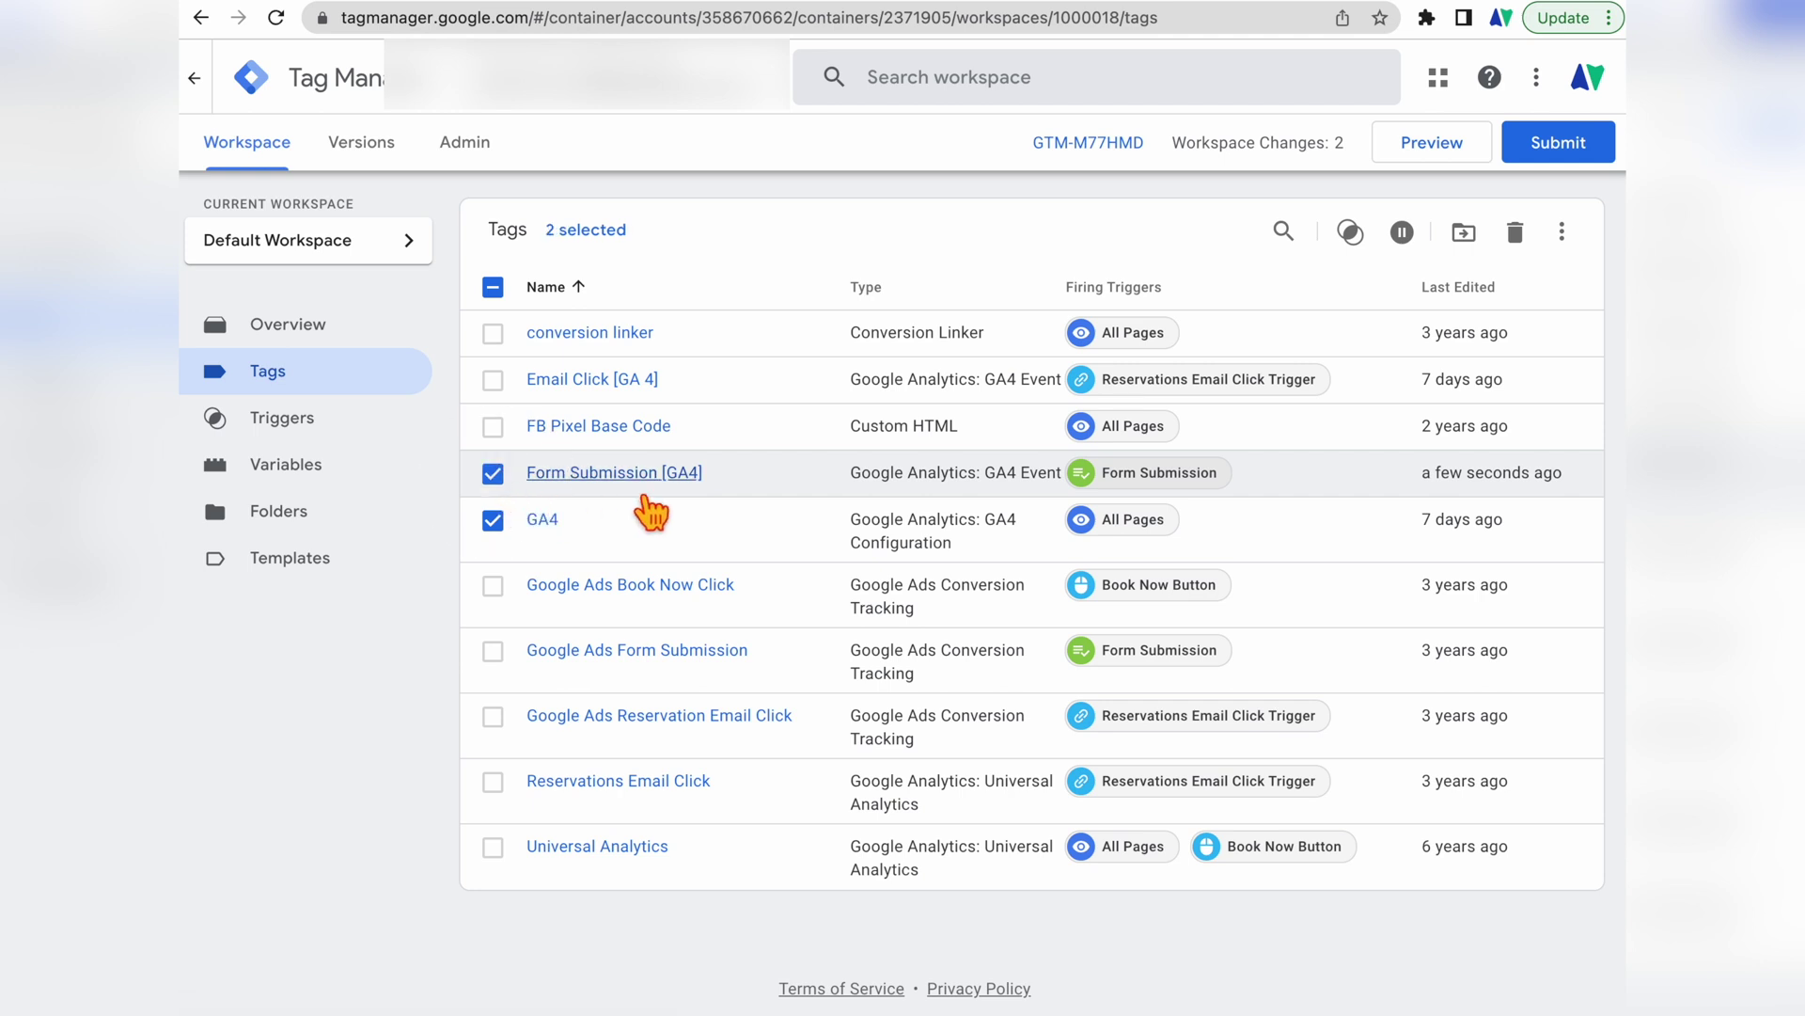
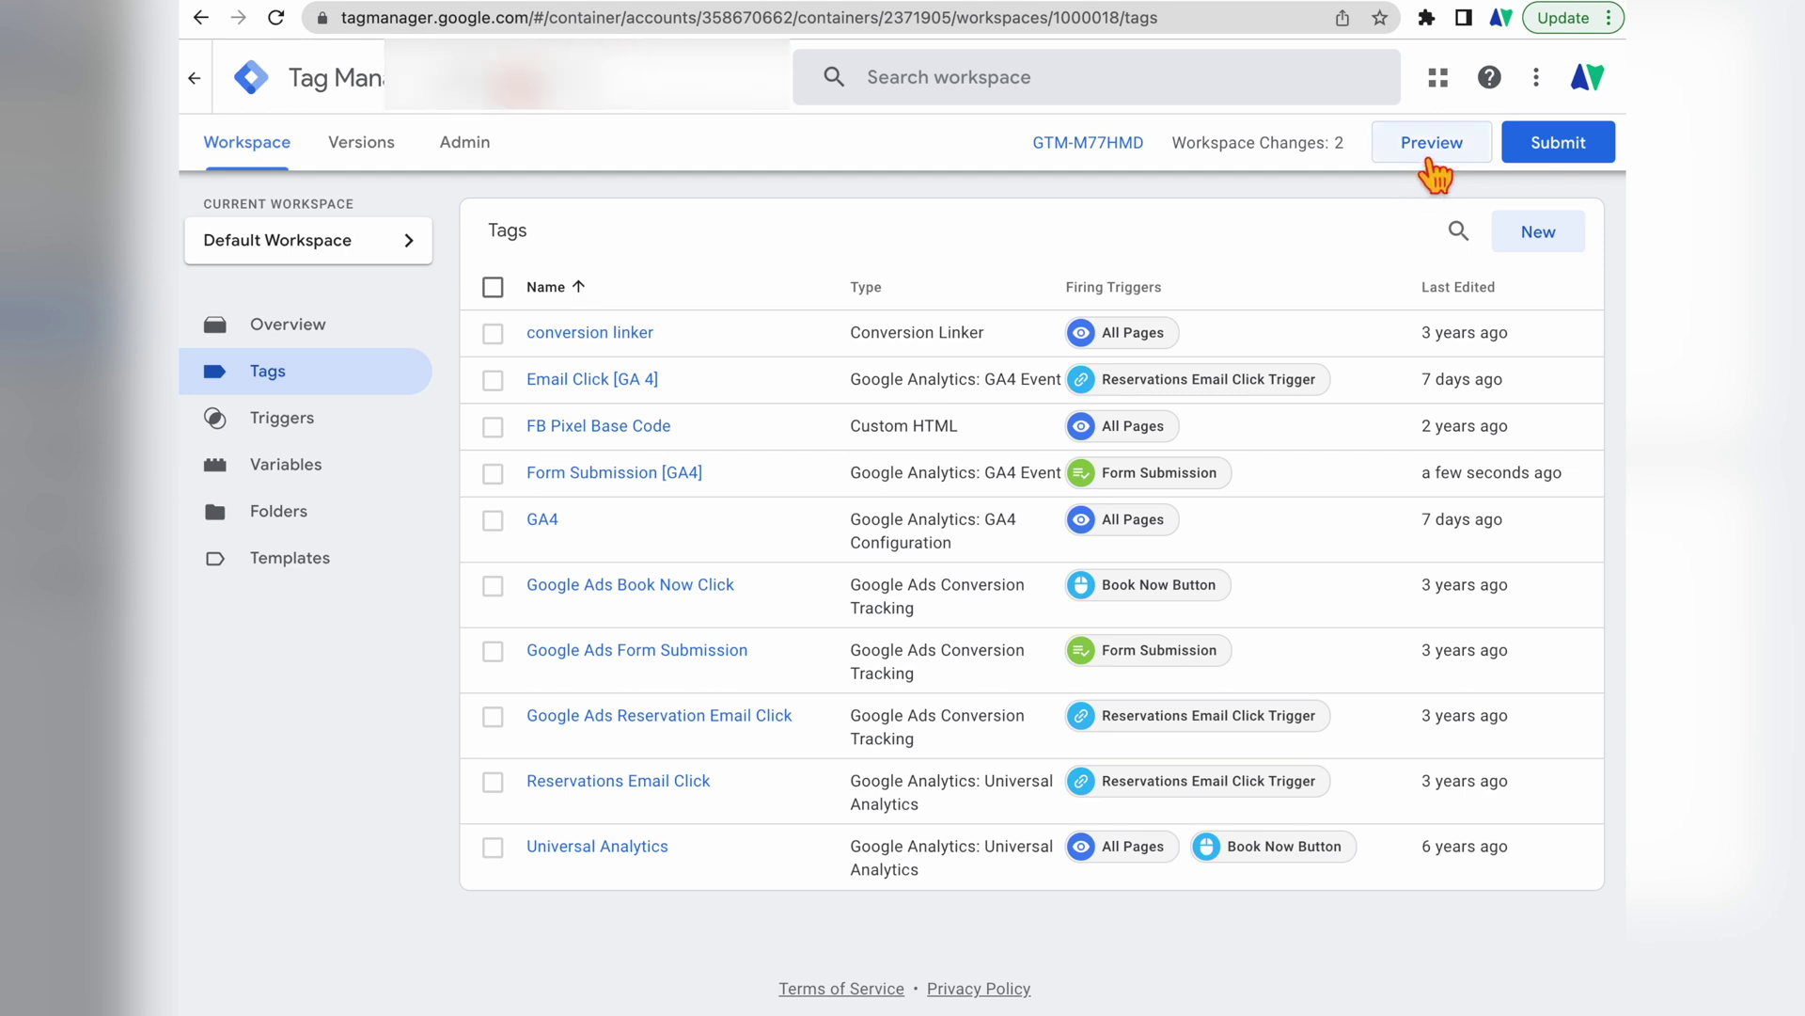
pyautogui.click(1429, 160)
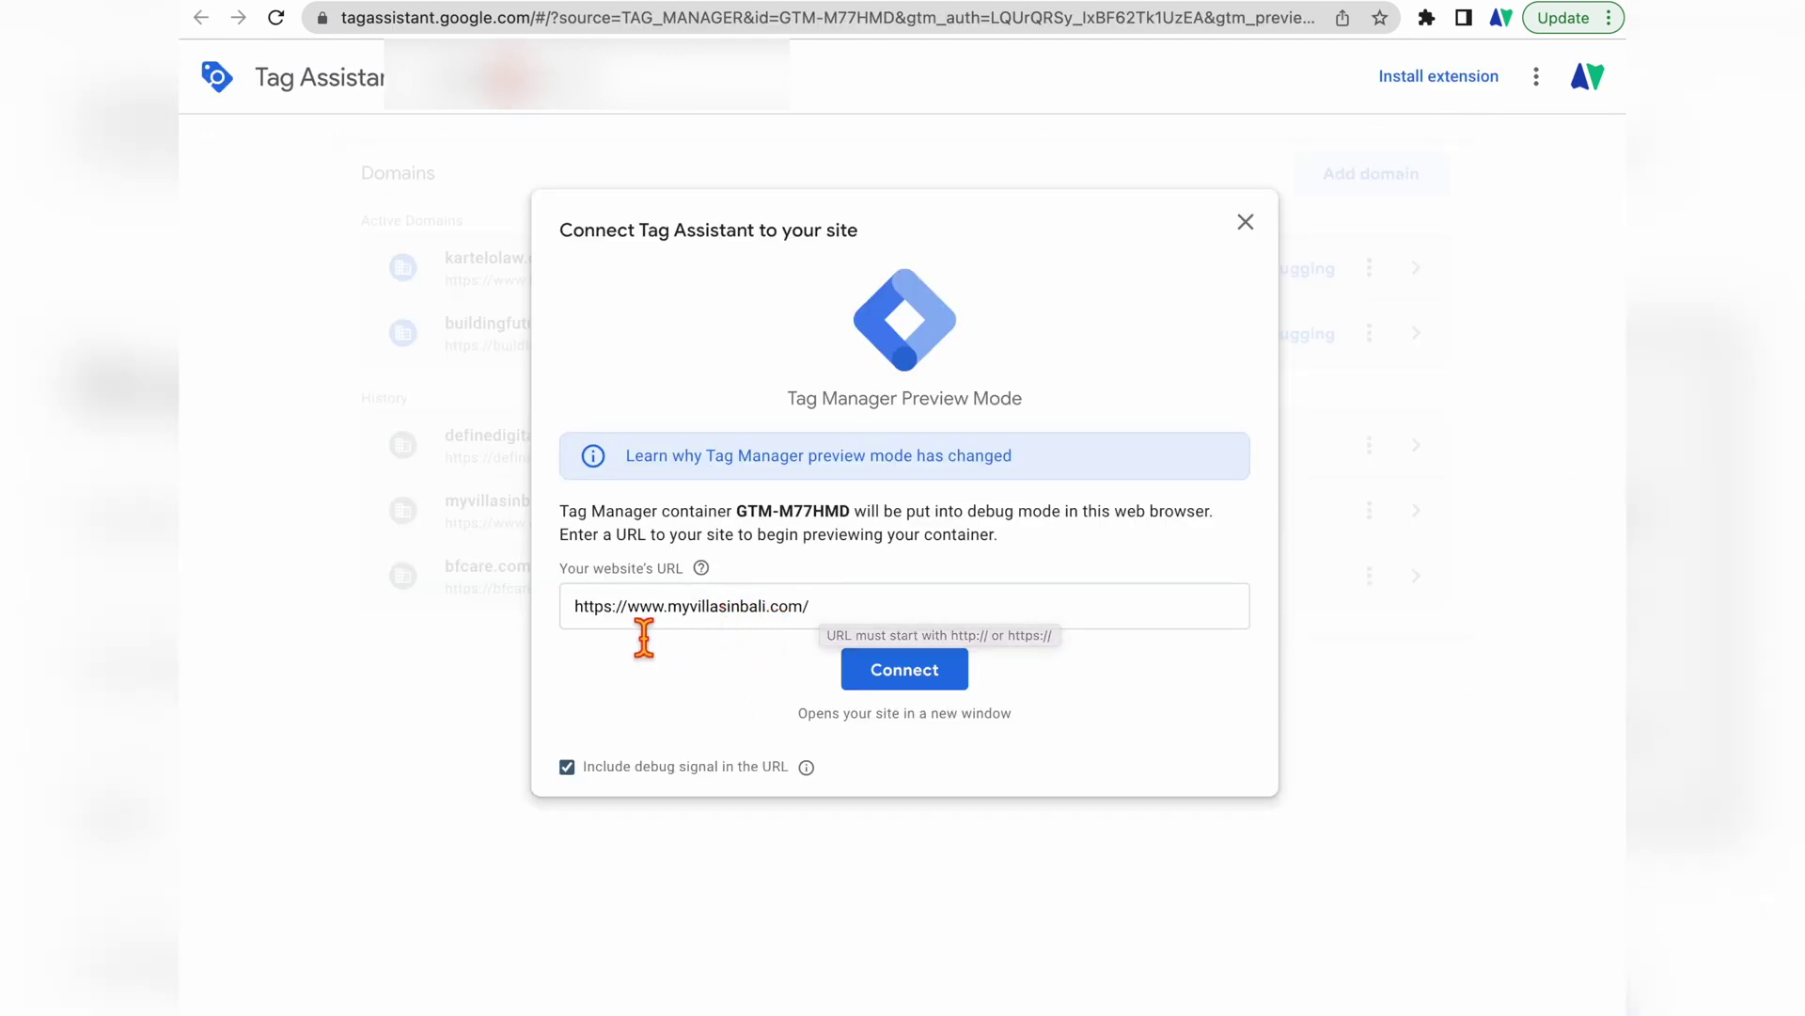
pyautogui.click(957, 681)
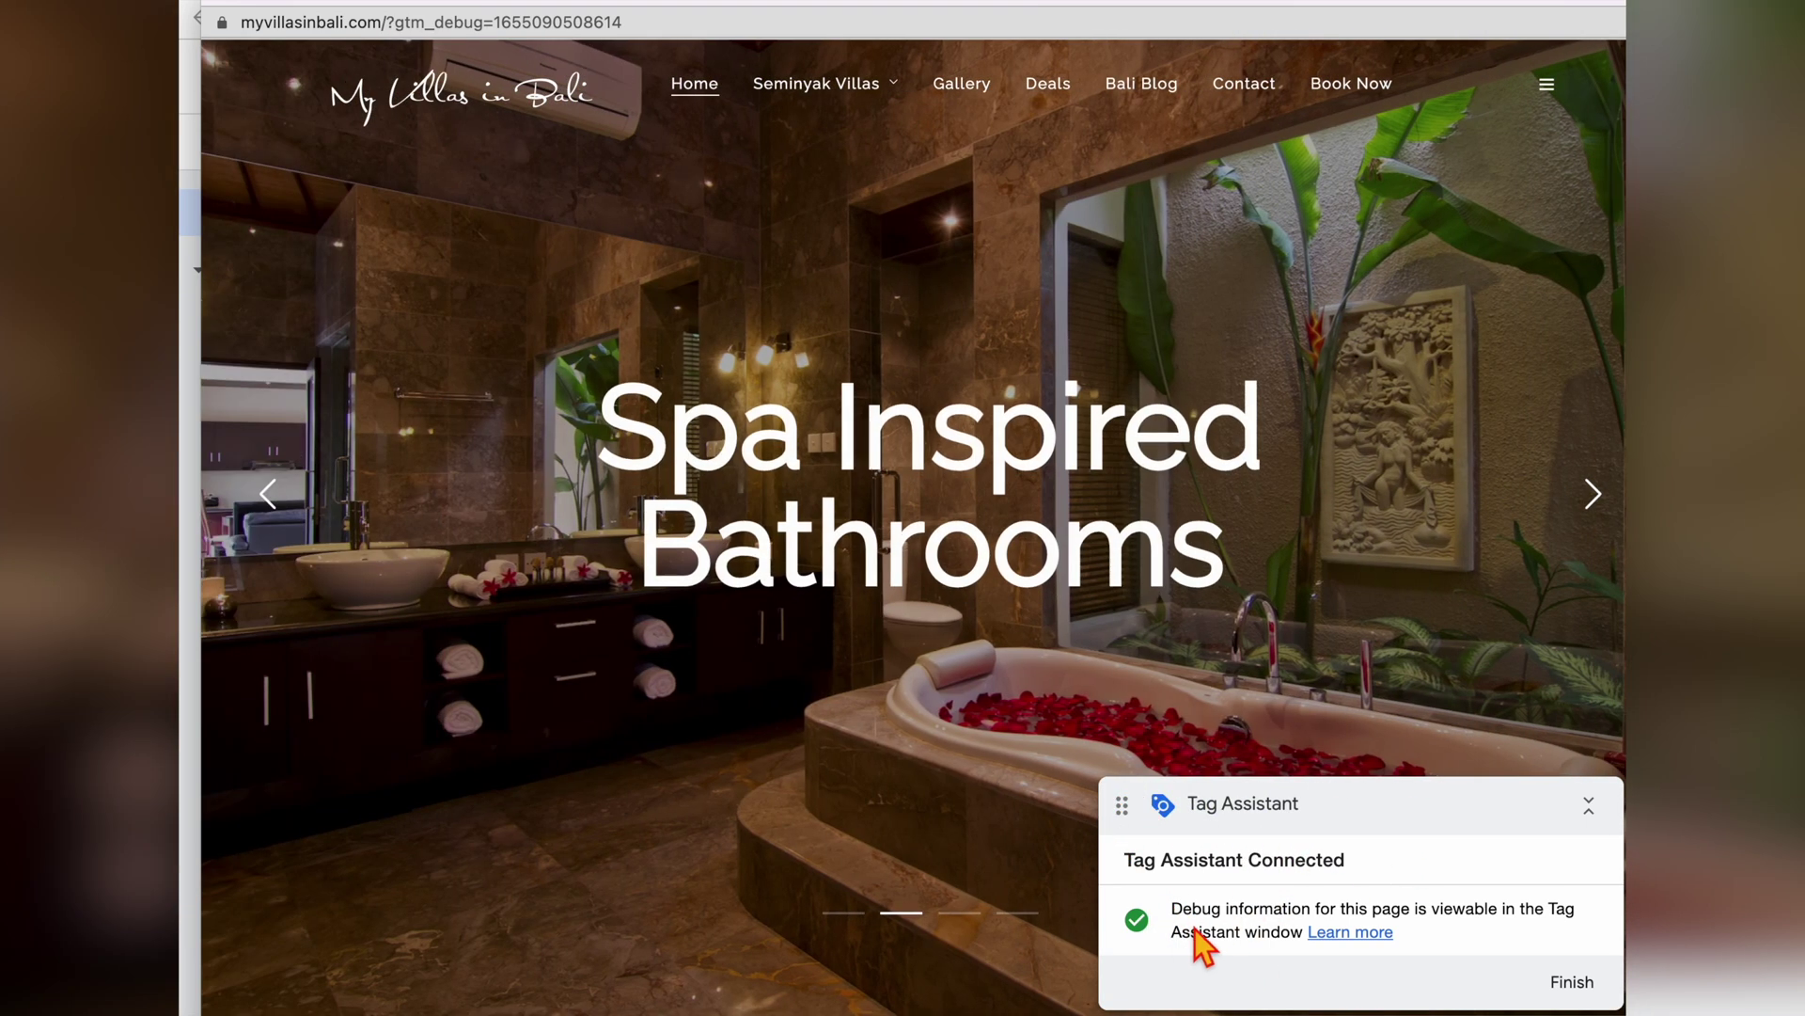
pyautogui.click(1256, 101)
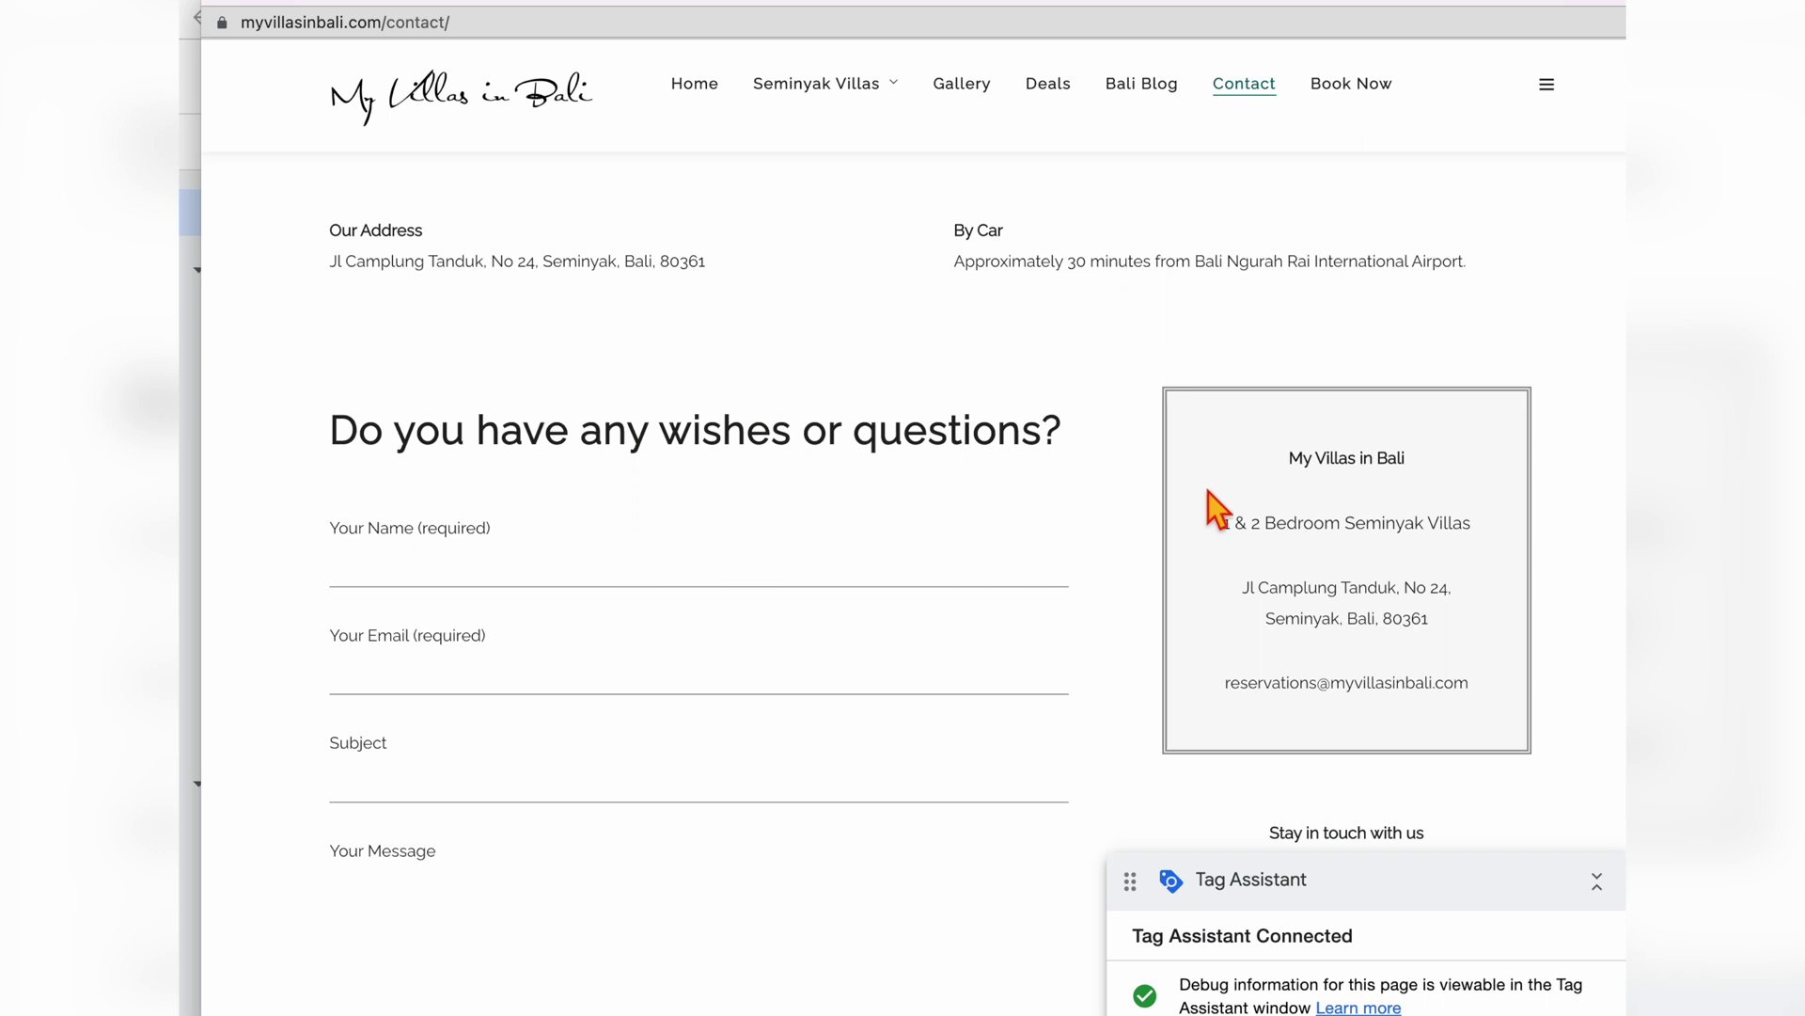
pyautogui.moveTo(1446, 902); pyautogui.dragTo(1446, 817)
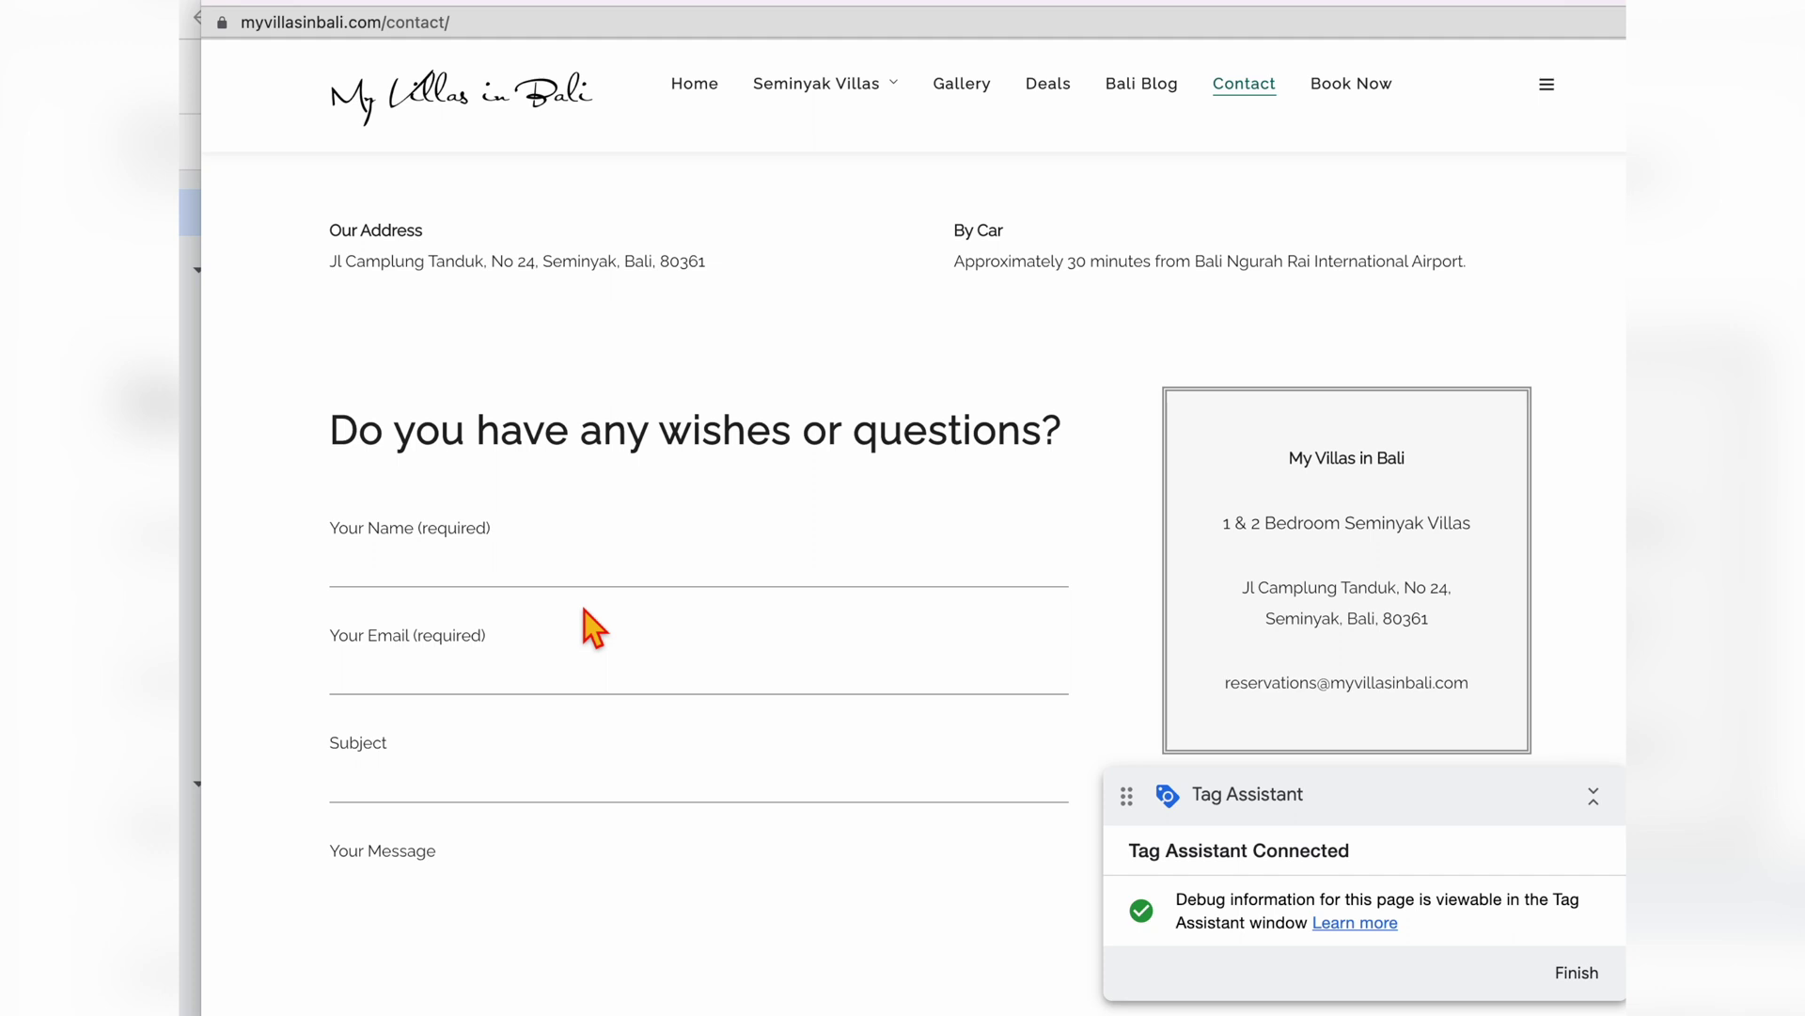
# Step: Fill in the contact form with the sender's name and e-mail address and send it as a test enquiry
pyautogui.click(510, 575)
pyautogui.click(504, 624)
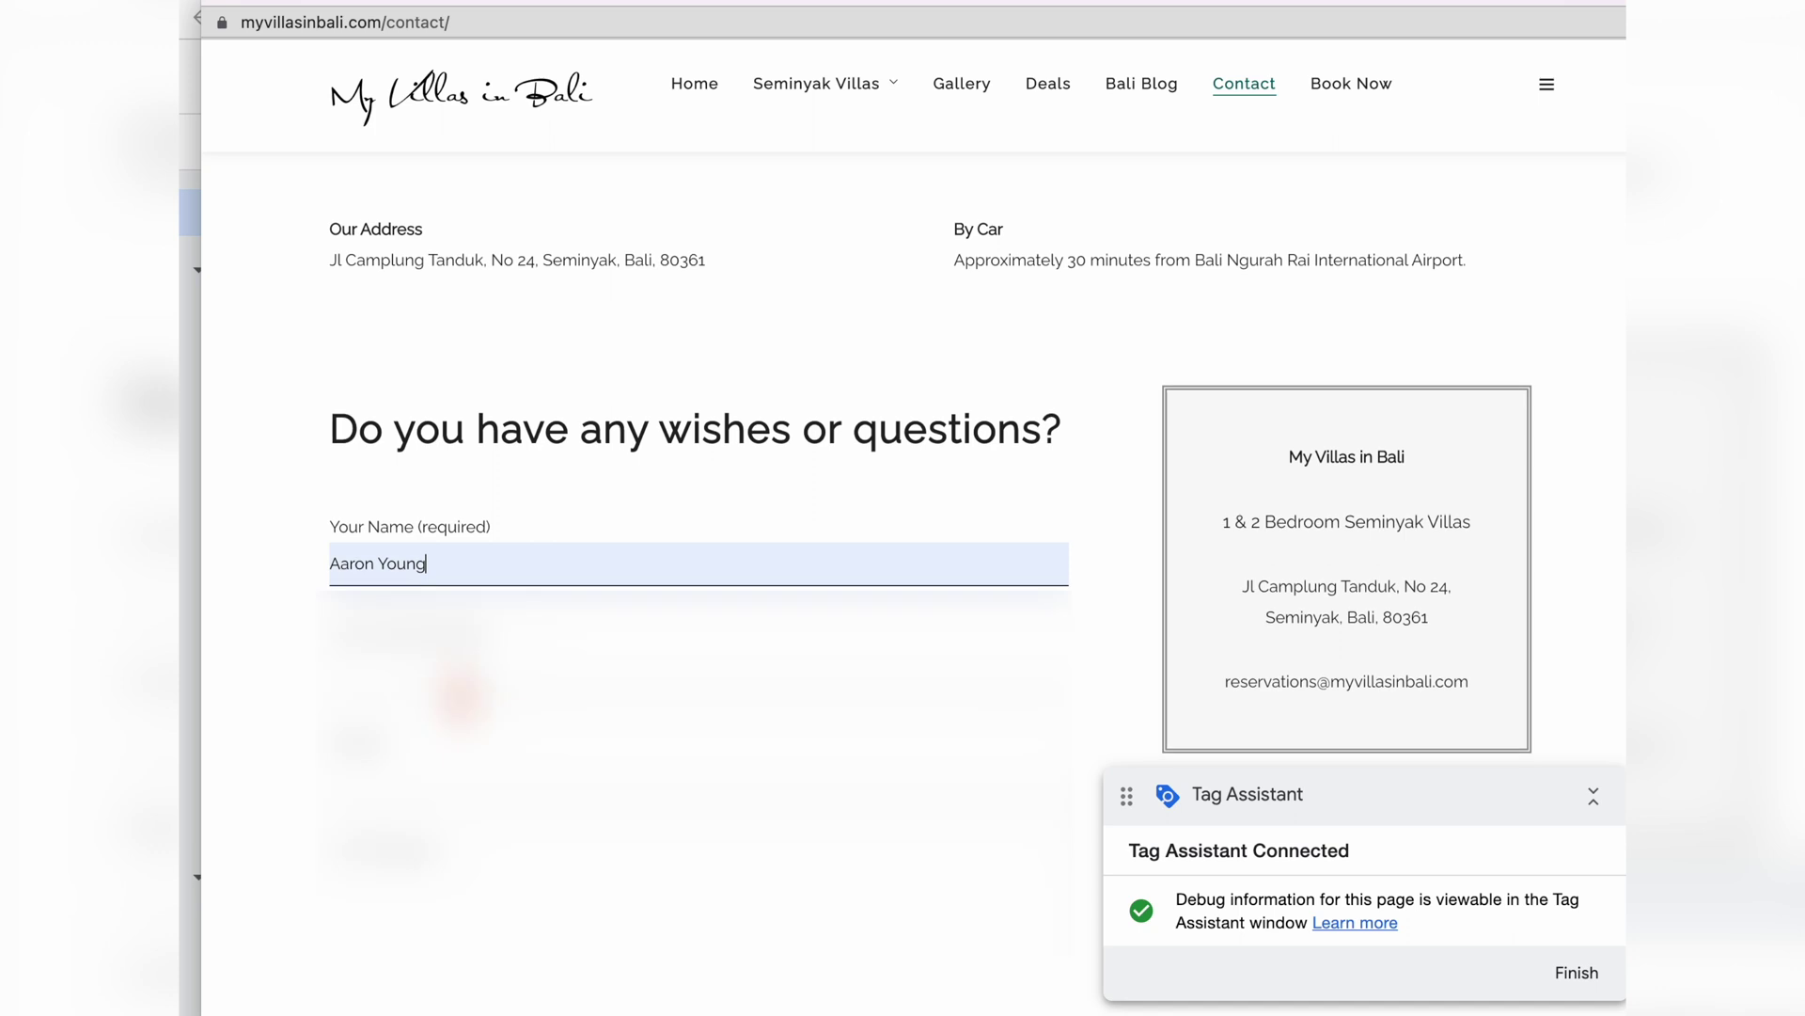
pyautogui.click(463, 685)
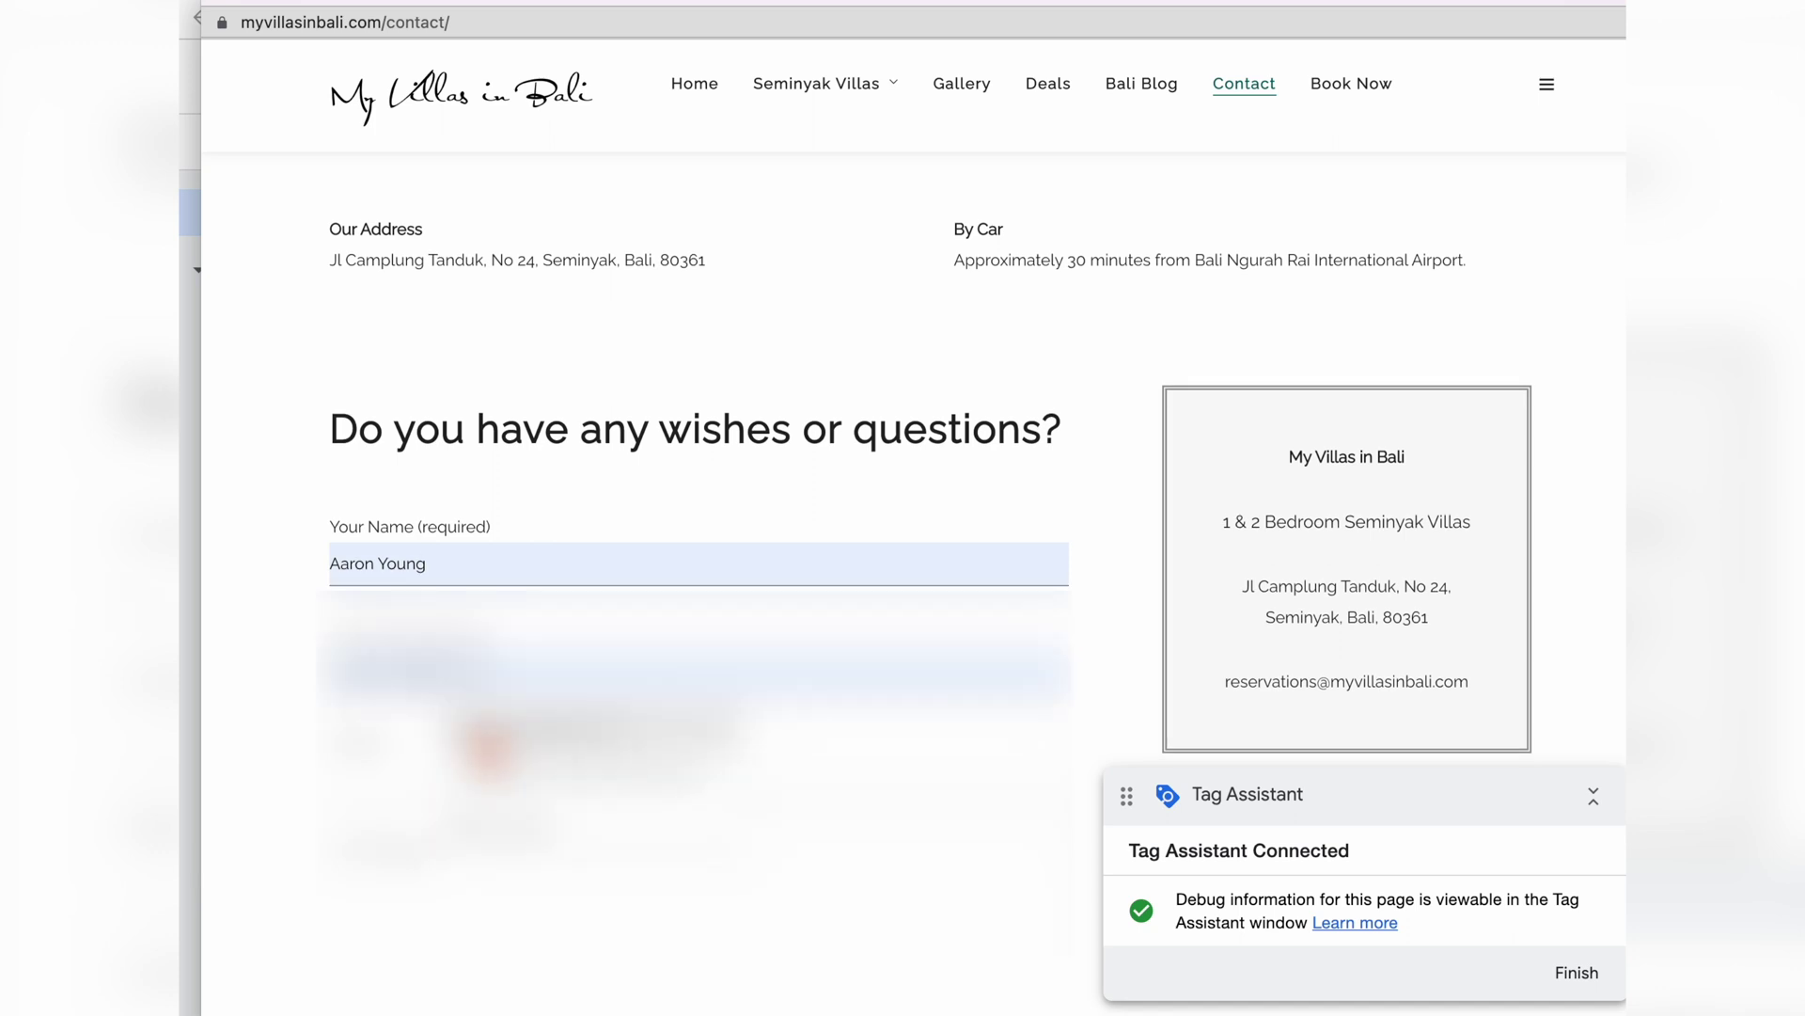
pyautogui.click(489, 748)
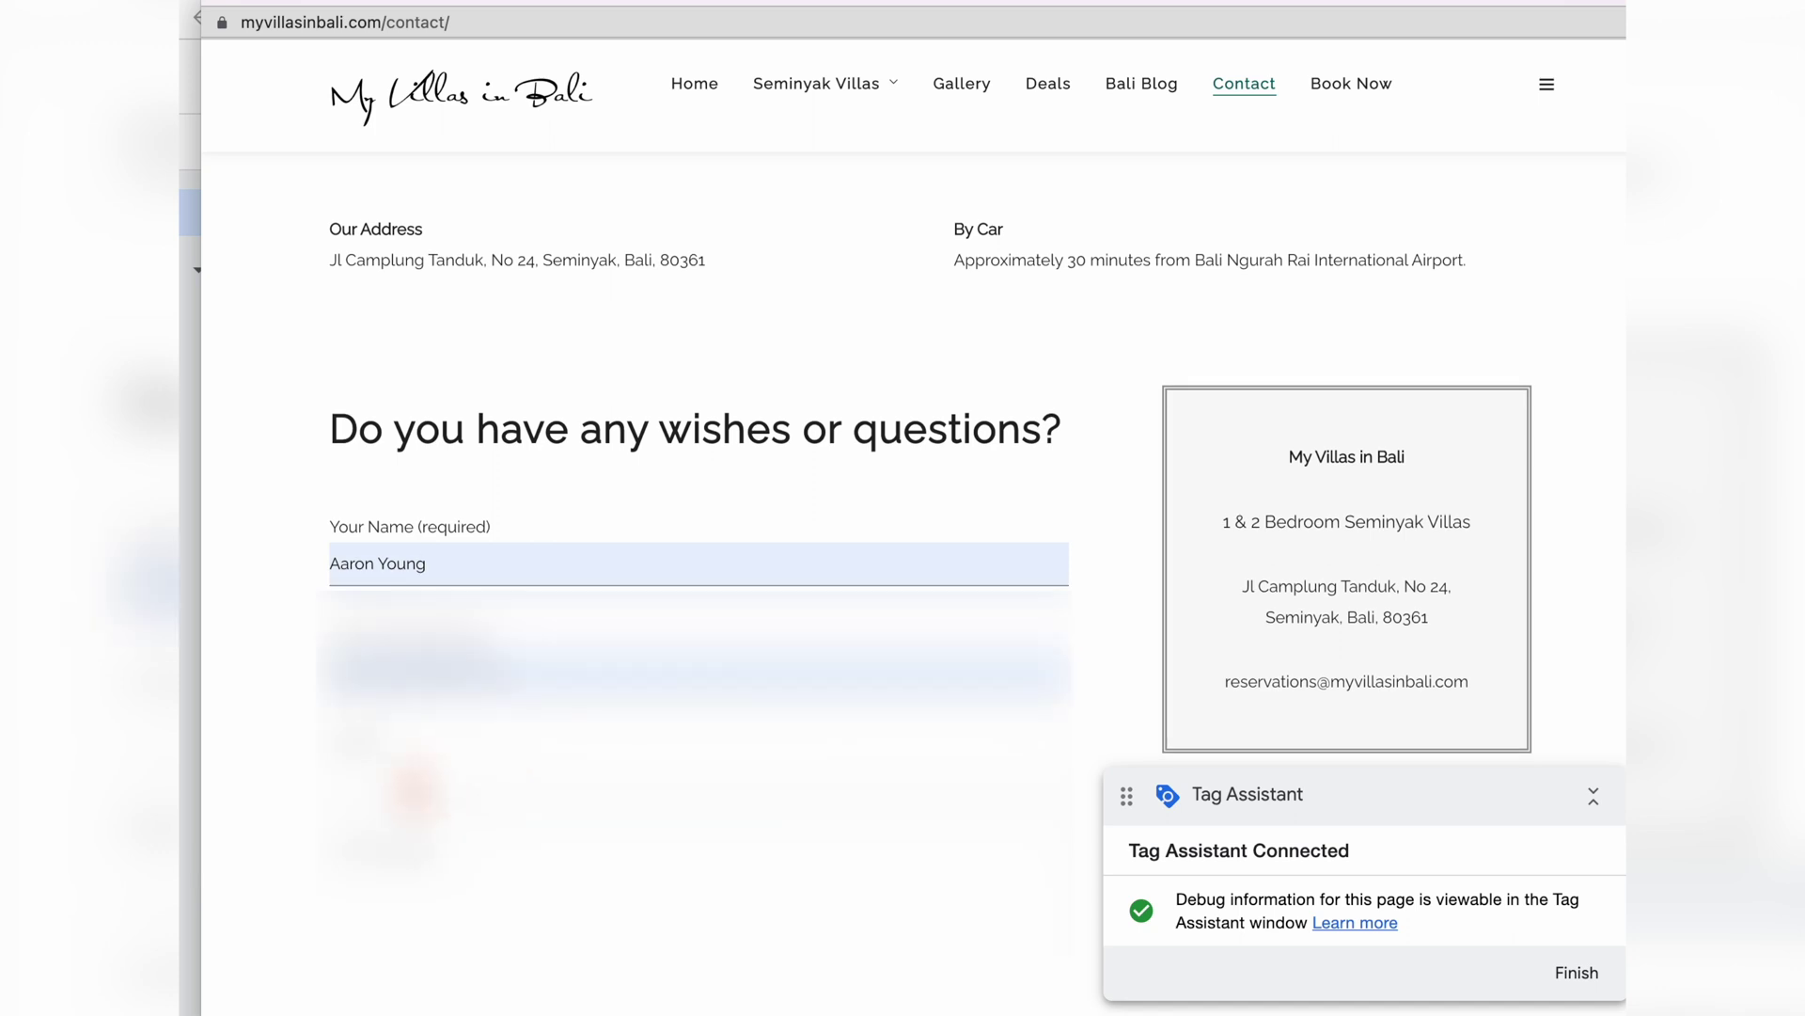
pyautogui.scroll(-3, 696, 564)
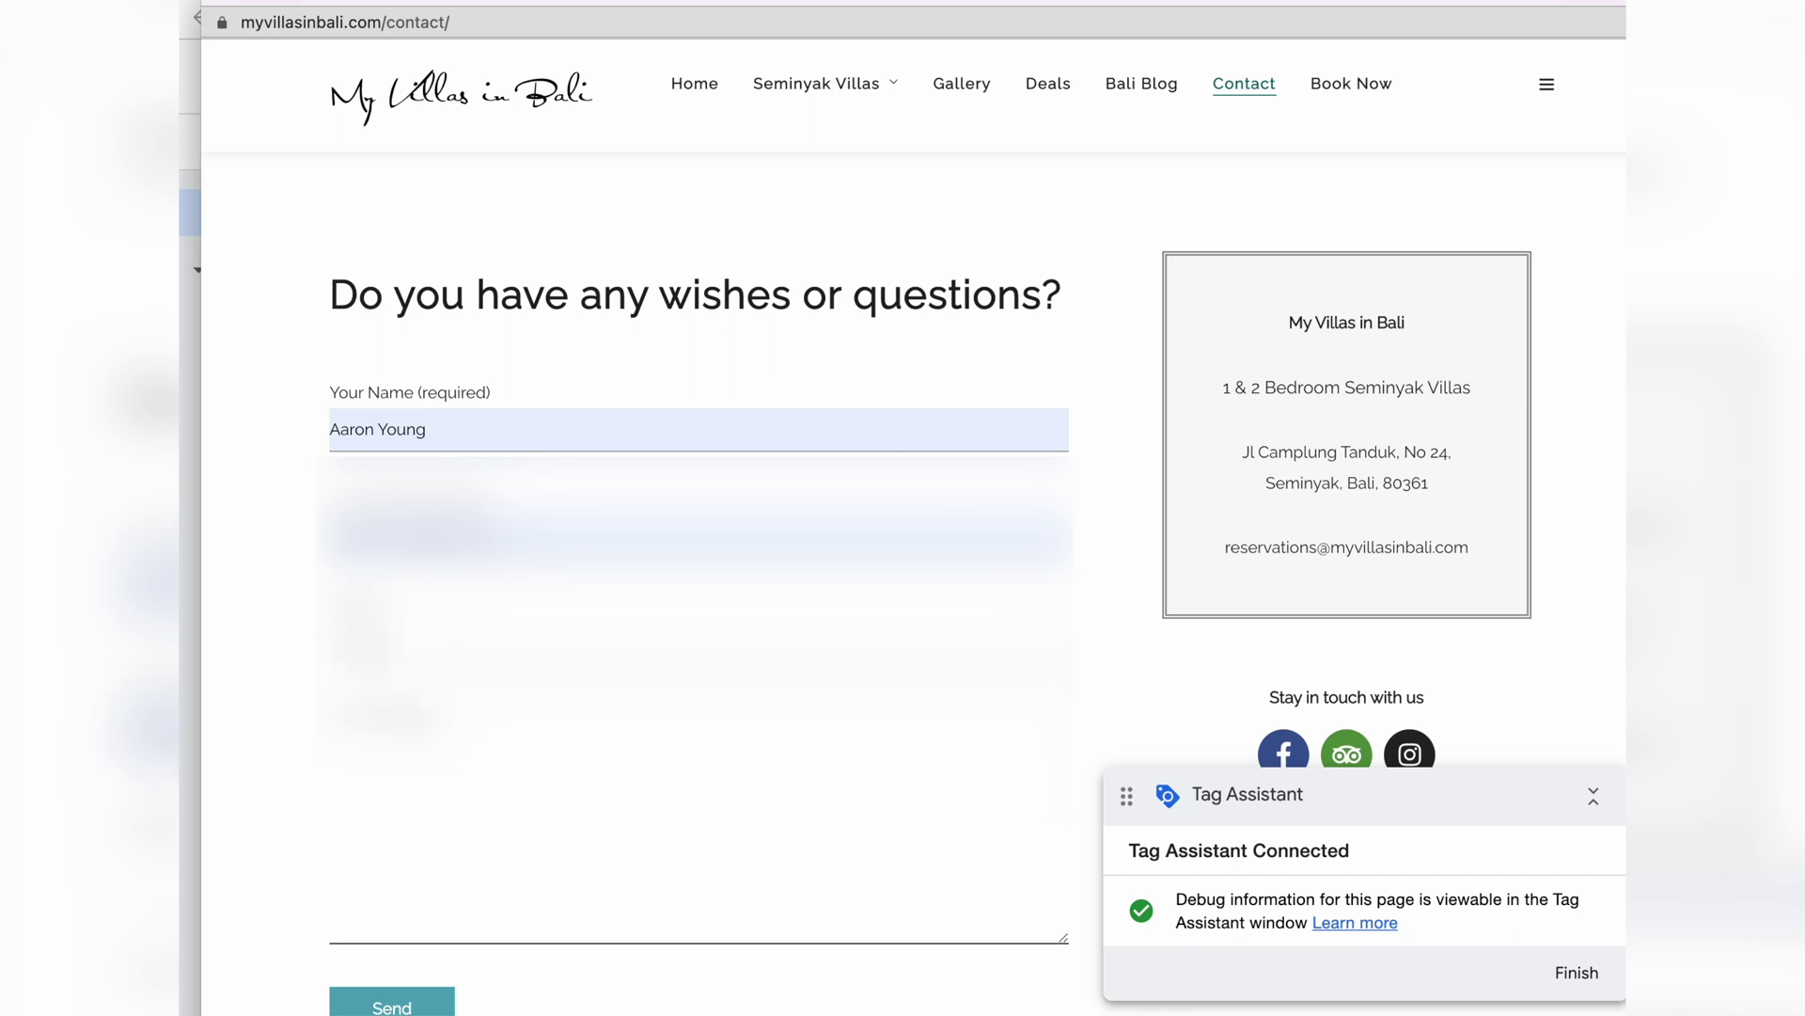
pyautogui.scroll(-2, 403, 785)
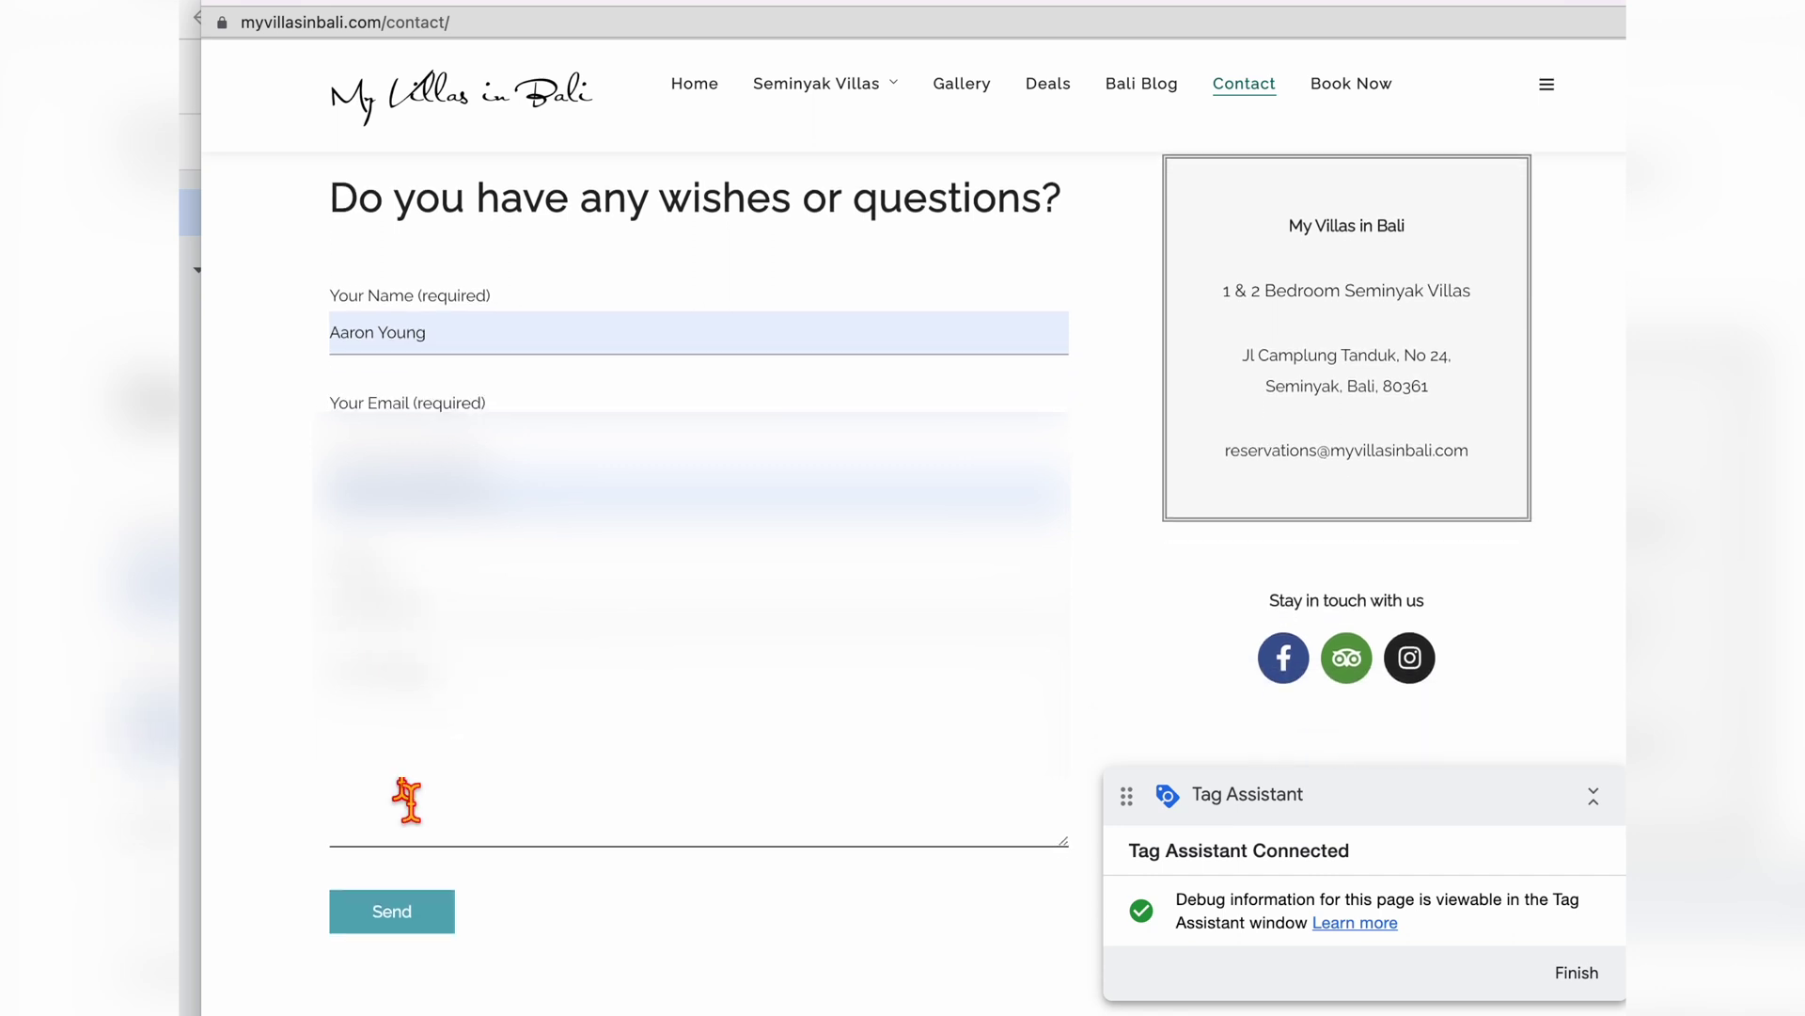
pyautogui.click(433, 924)
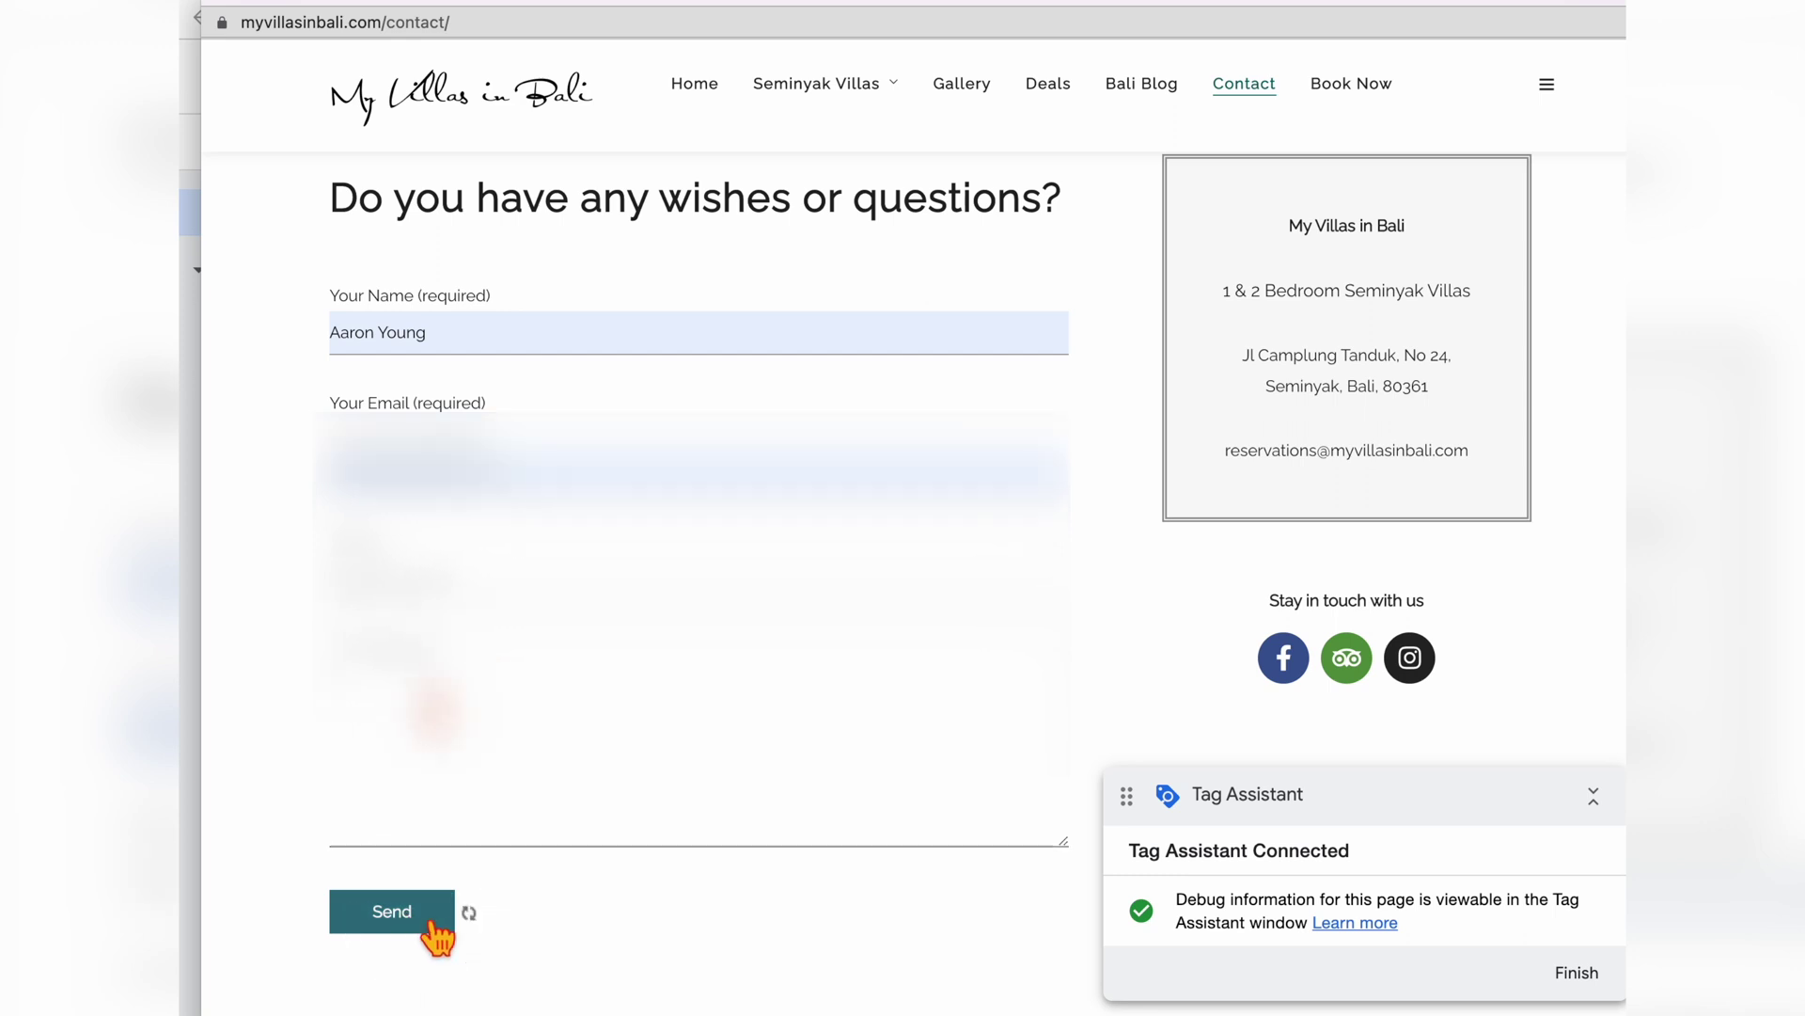
# Step: Return to Tag Assistant and check in the container summary which tags fired for the test enquiry
pyautogui.click(192, 732)
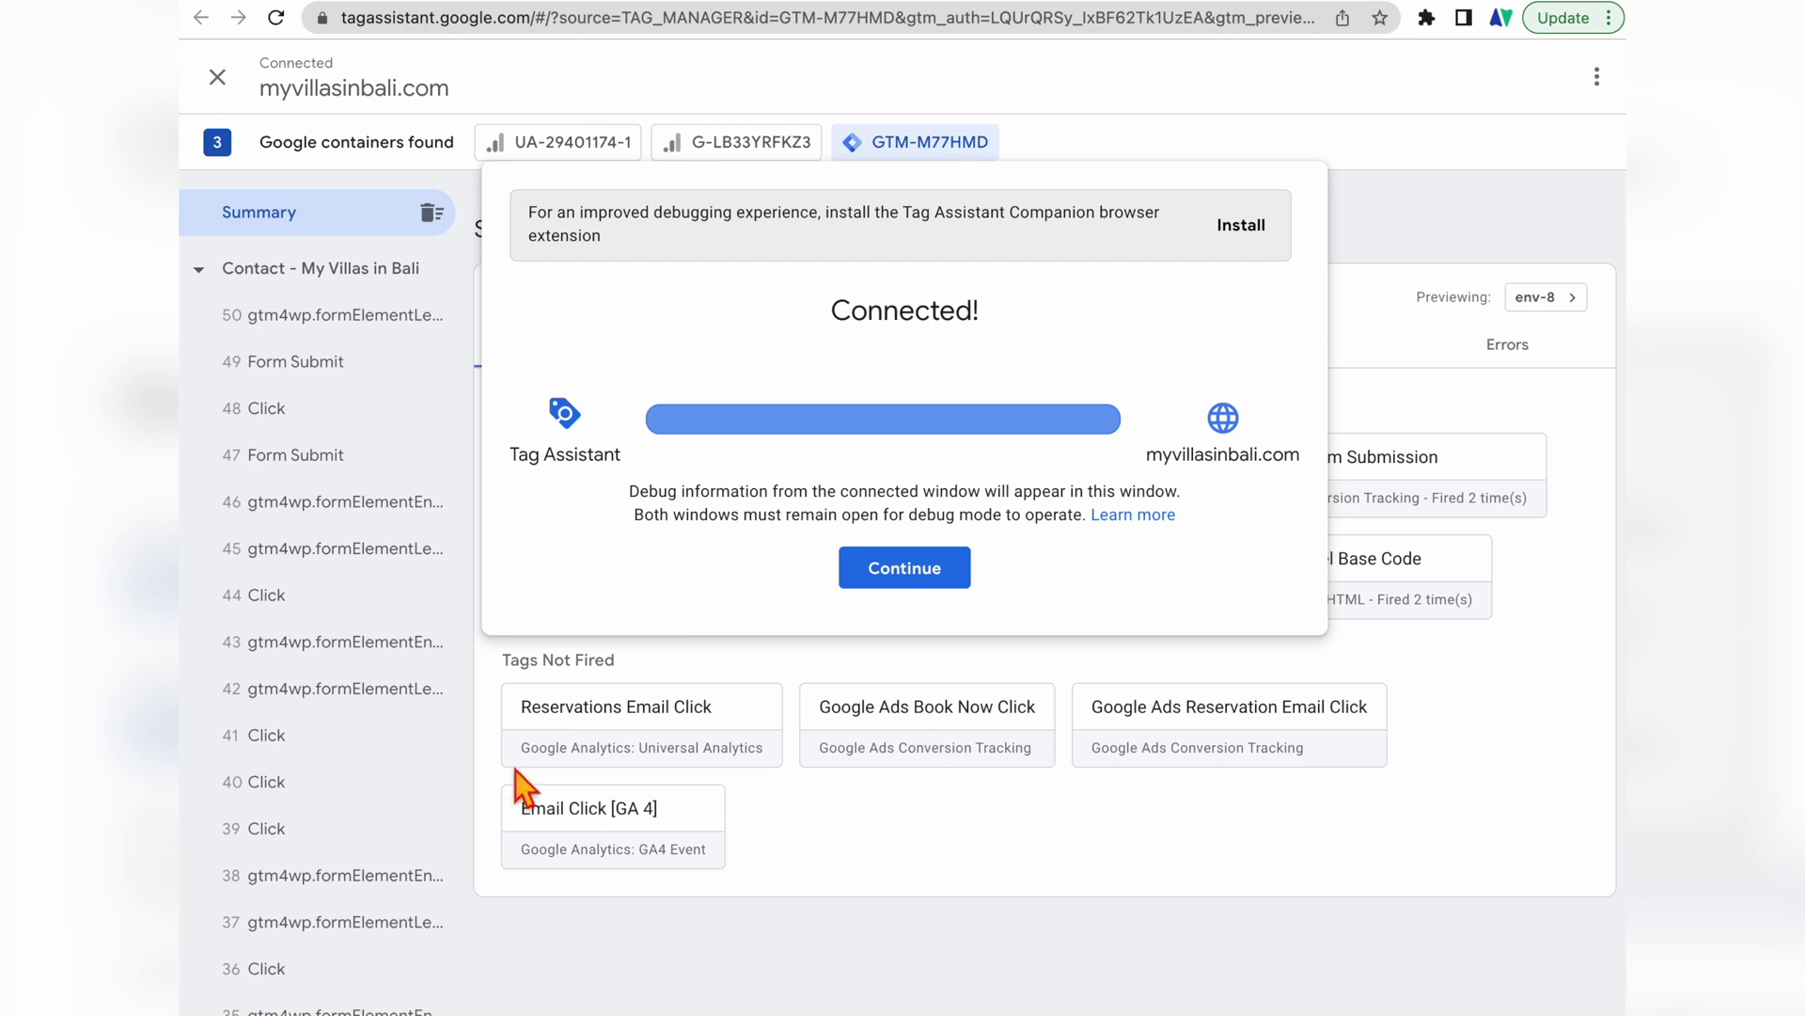
pyautogui.click(923, 583)
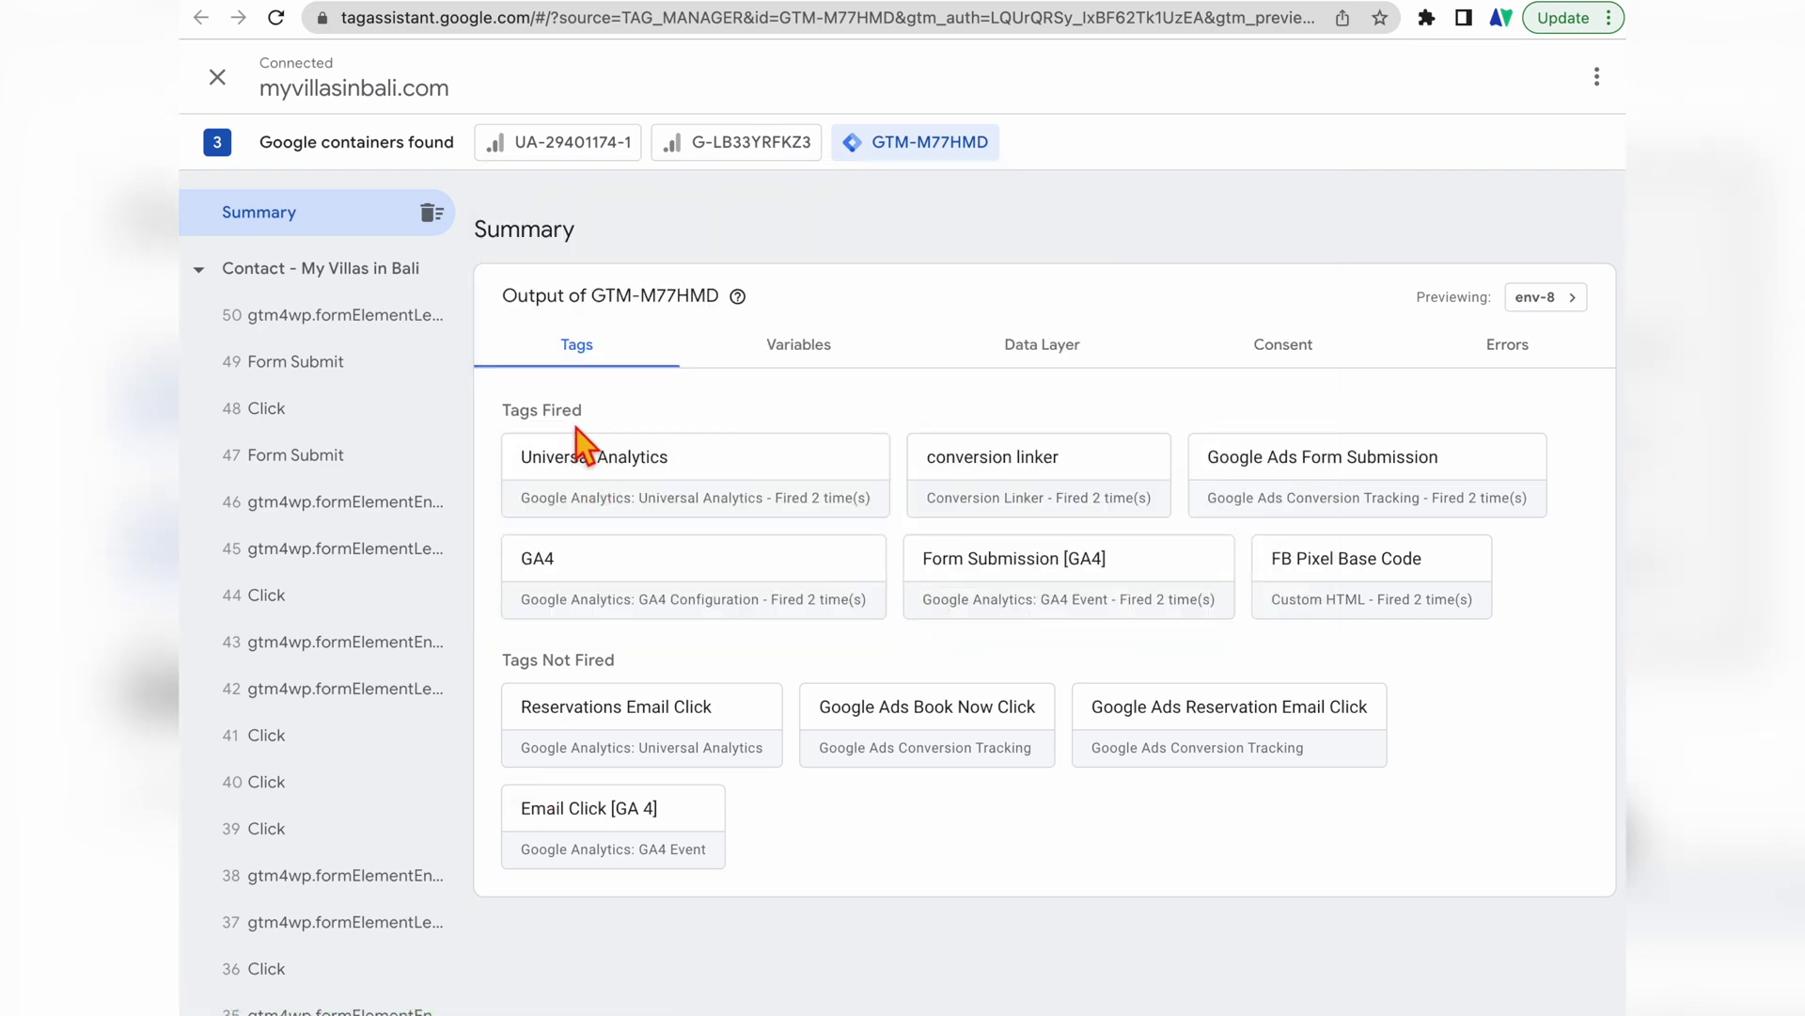
pyautogui.moveTo(576, 408); pyautogui.dragTo(509, 406)
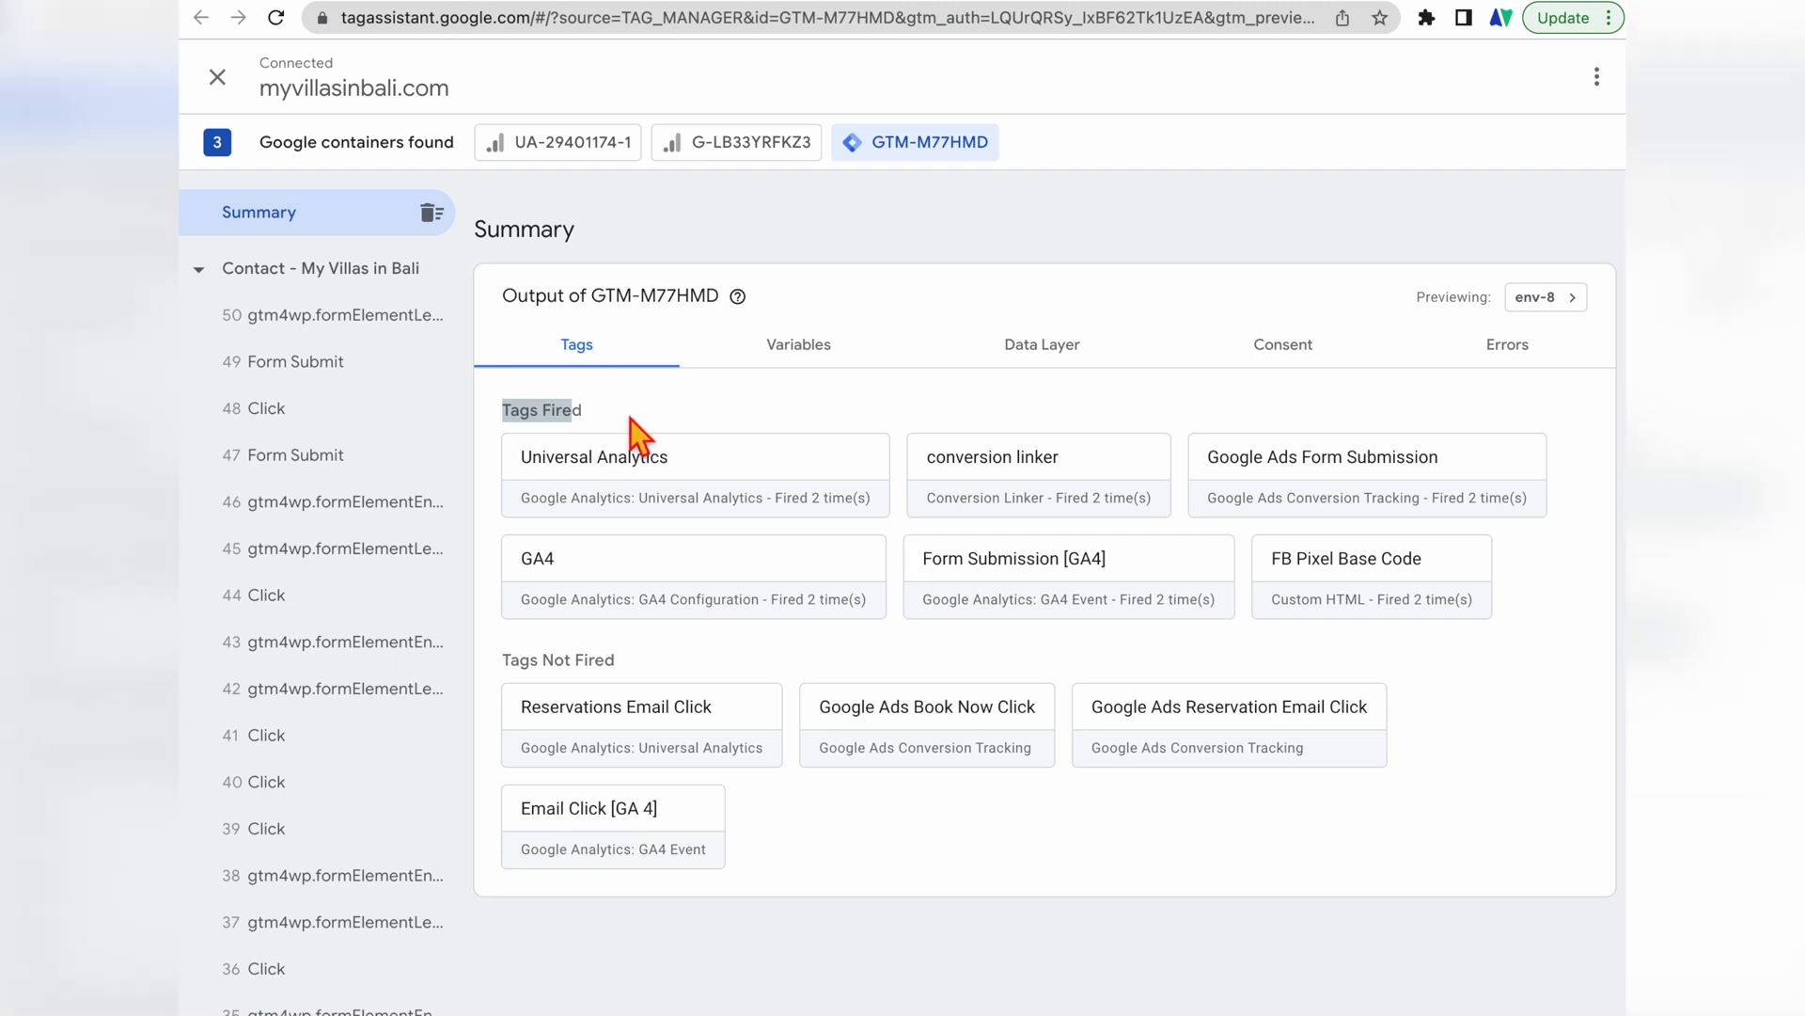
# Step: Switch back to Tag Manager and publish the workspace changes as a version named GA4 Form Submission
pyautogui.click(475, 8)
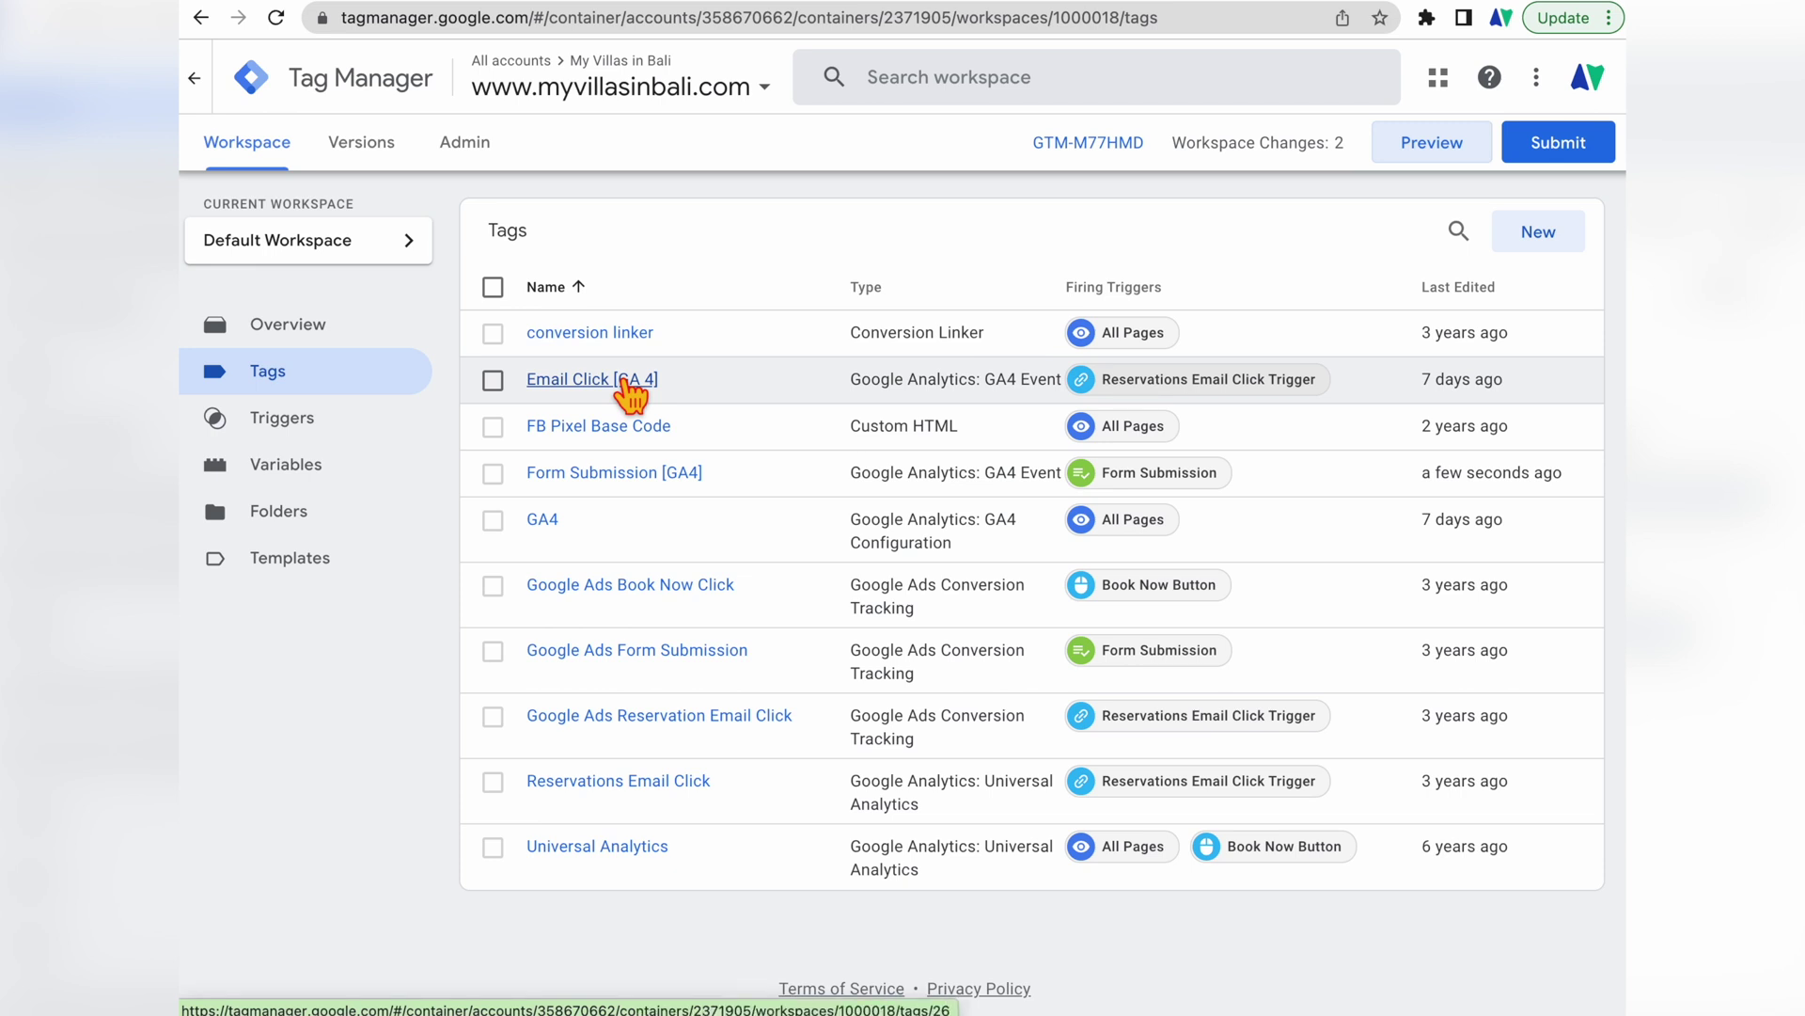
pyautogui.click(1569, 158)
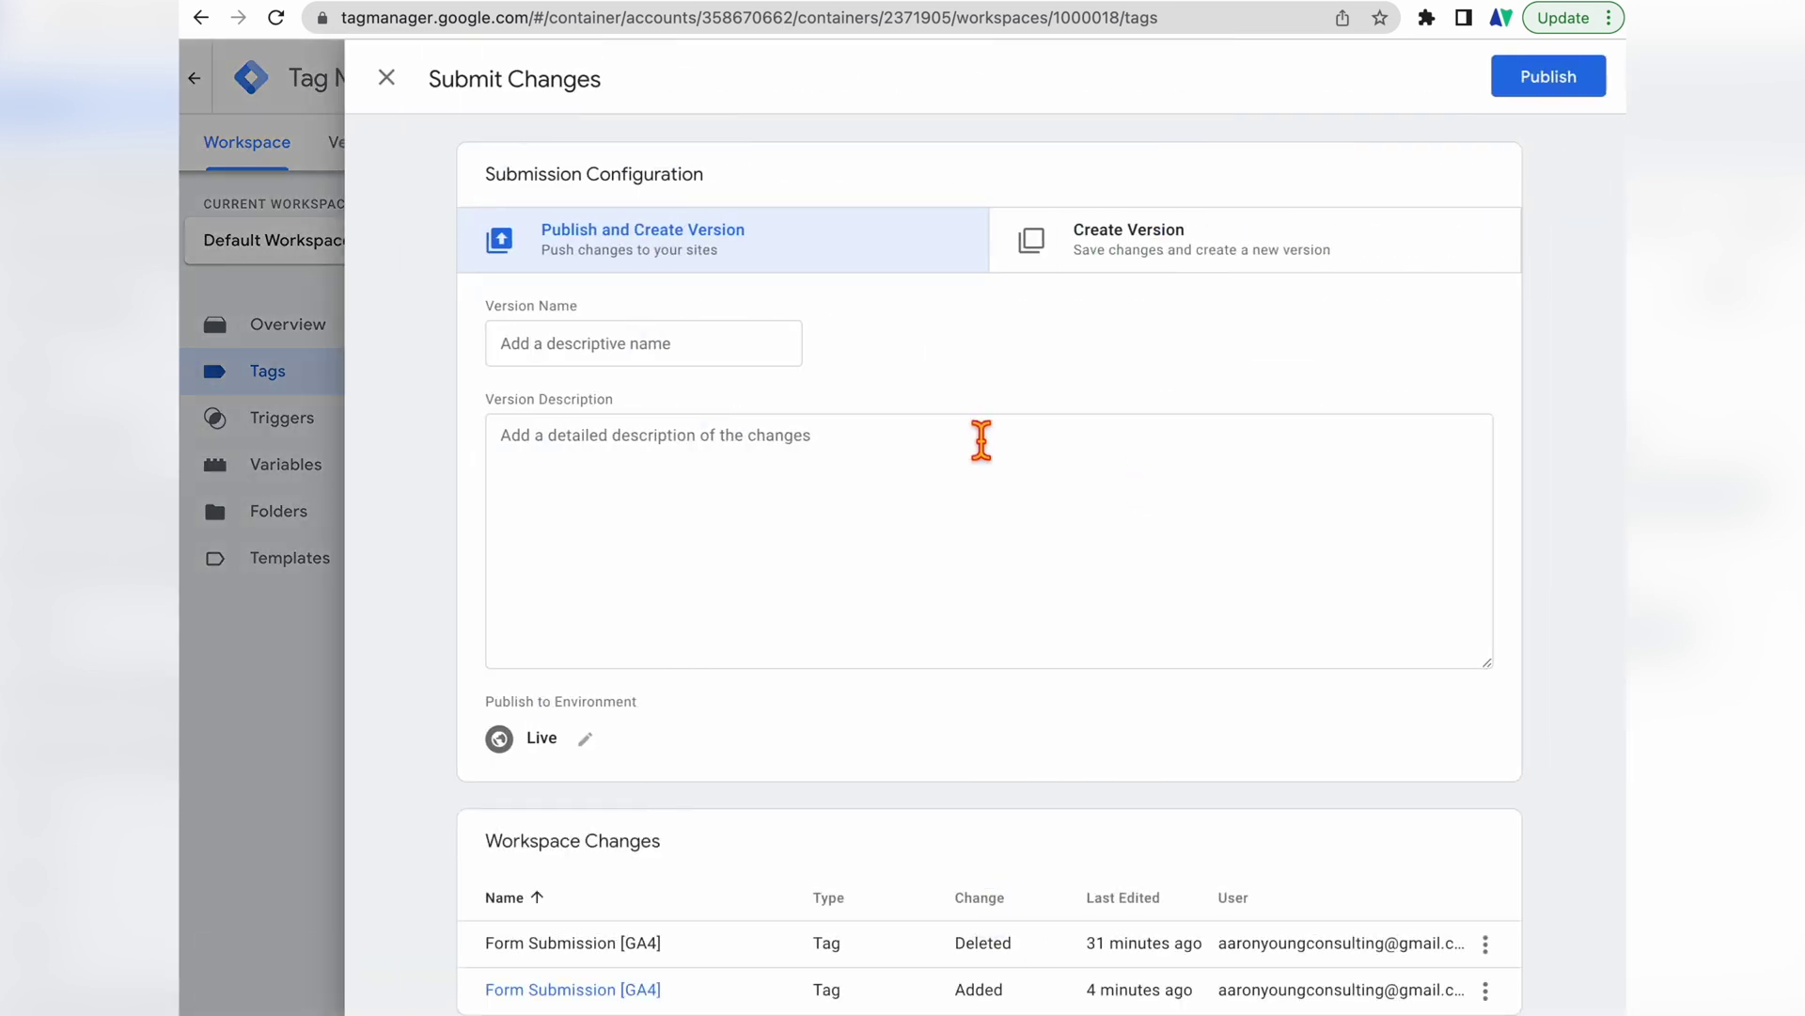
pyautogui.click(742, 356)
pyautogui.write('GA4 Form Submission')
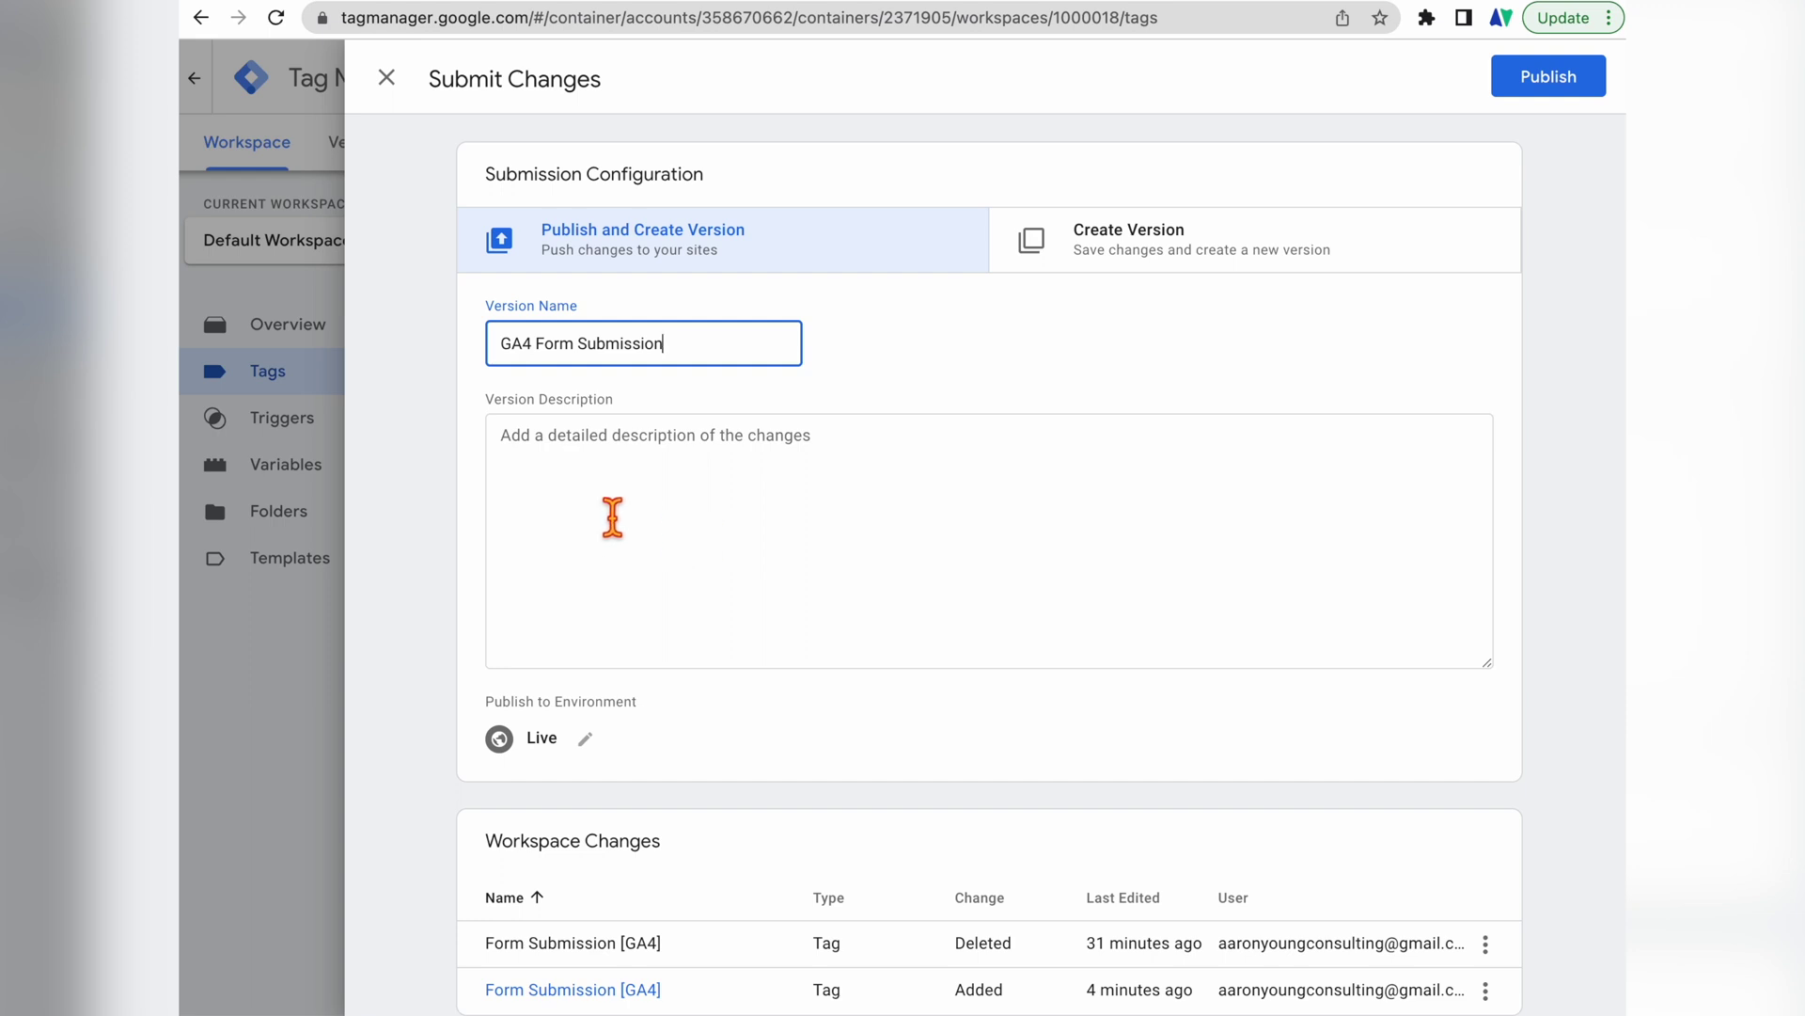
pyautogui.click(1585, 98)
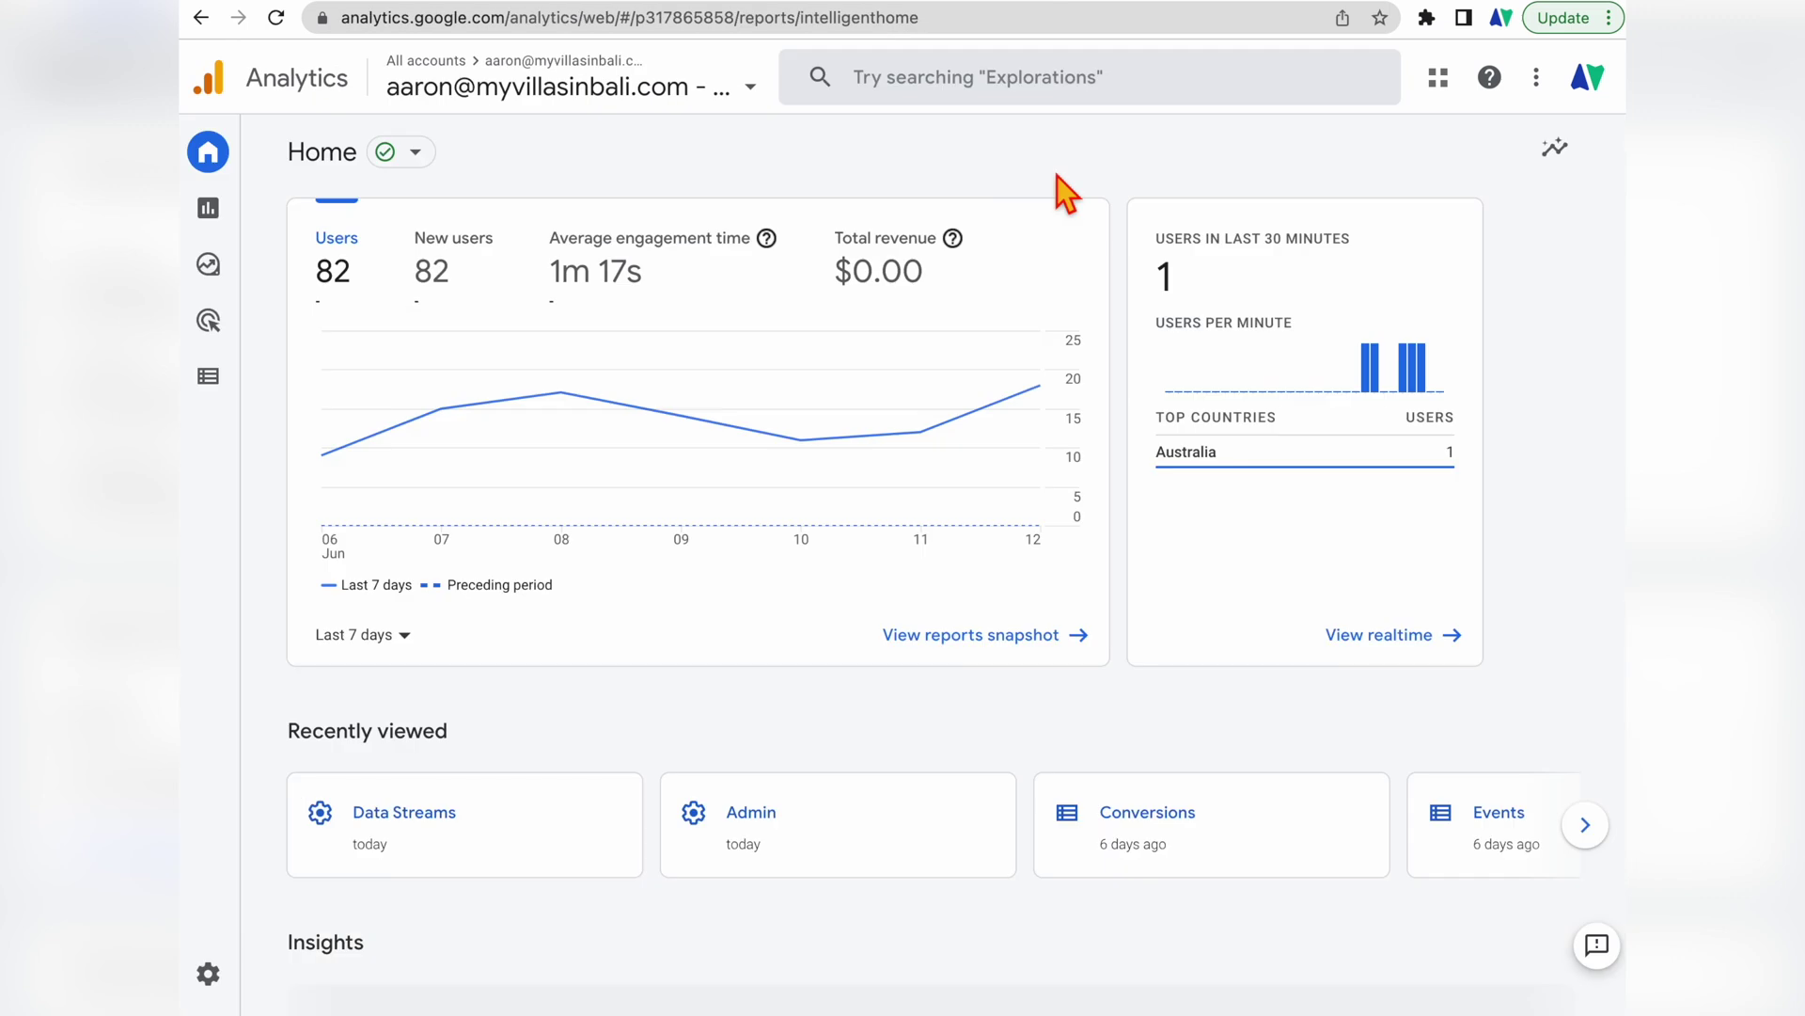
# Step: Switch to Google Analytics and review the configured events and conversions, checking the conversion marking of Form Submission and Email Click
pyautogui.moveTo(222, 399)
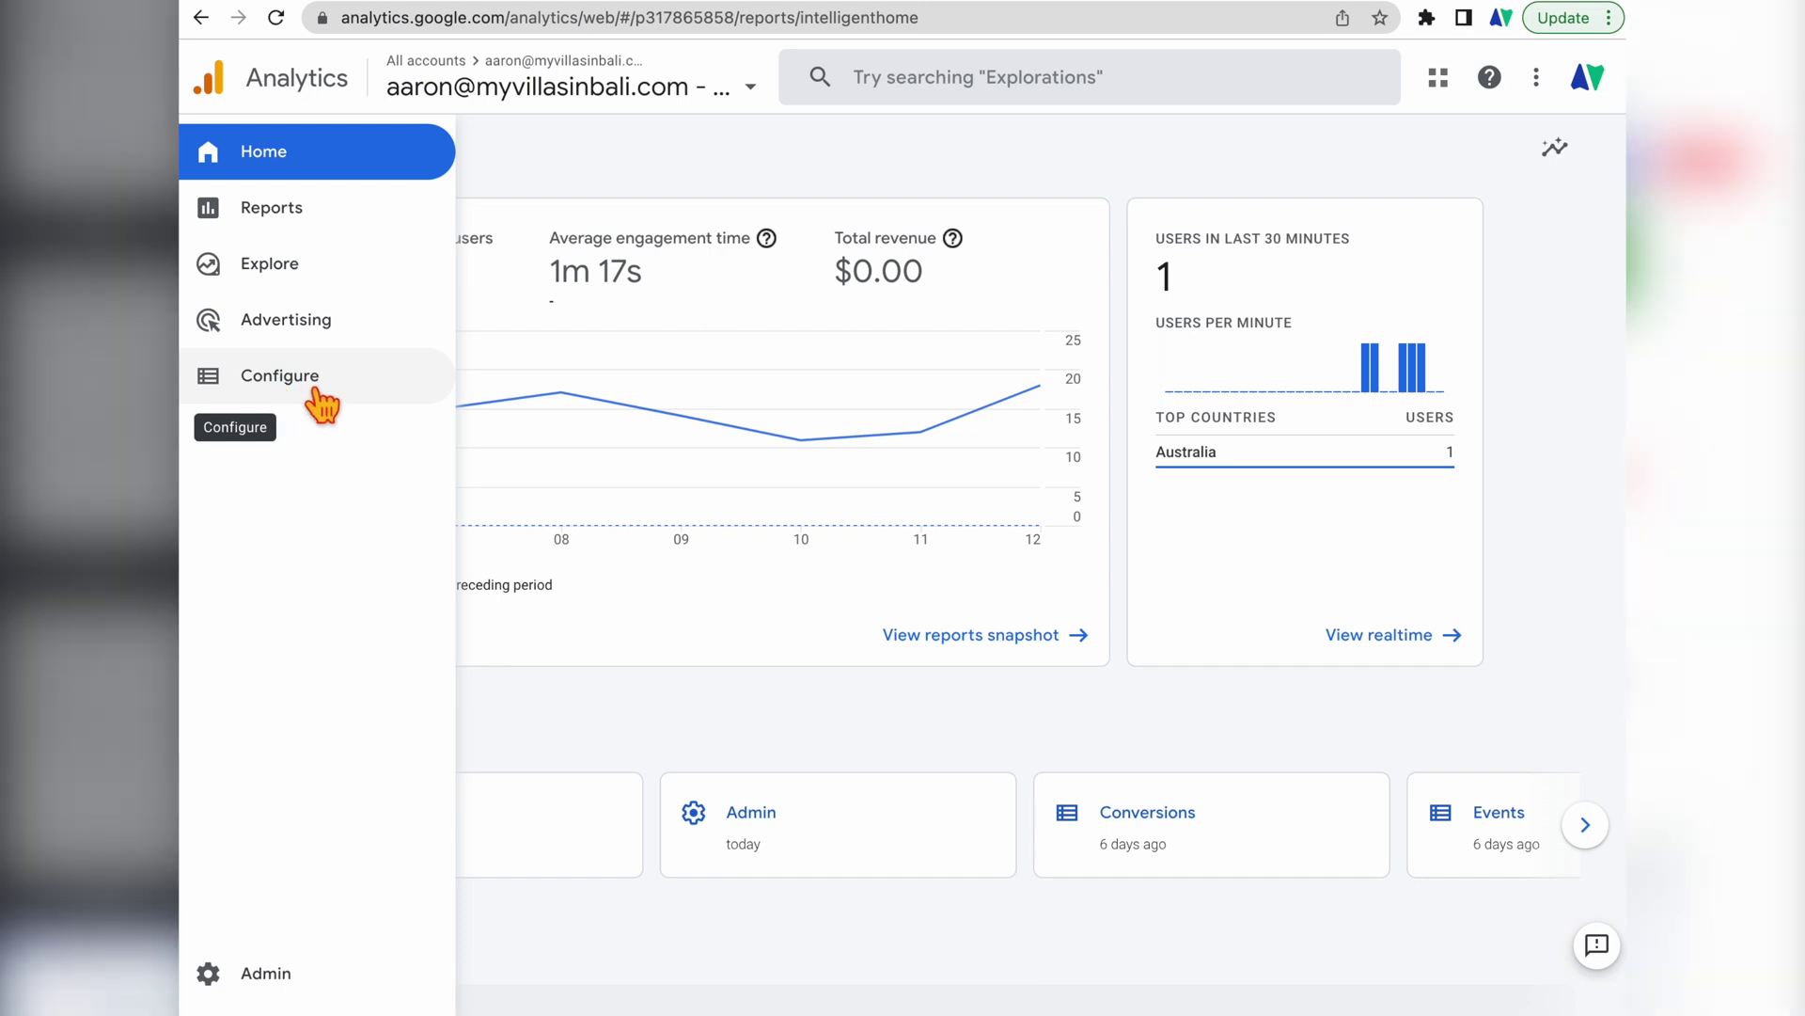
pyautogui.click(309, 382)
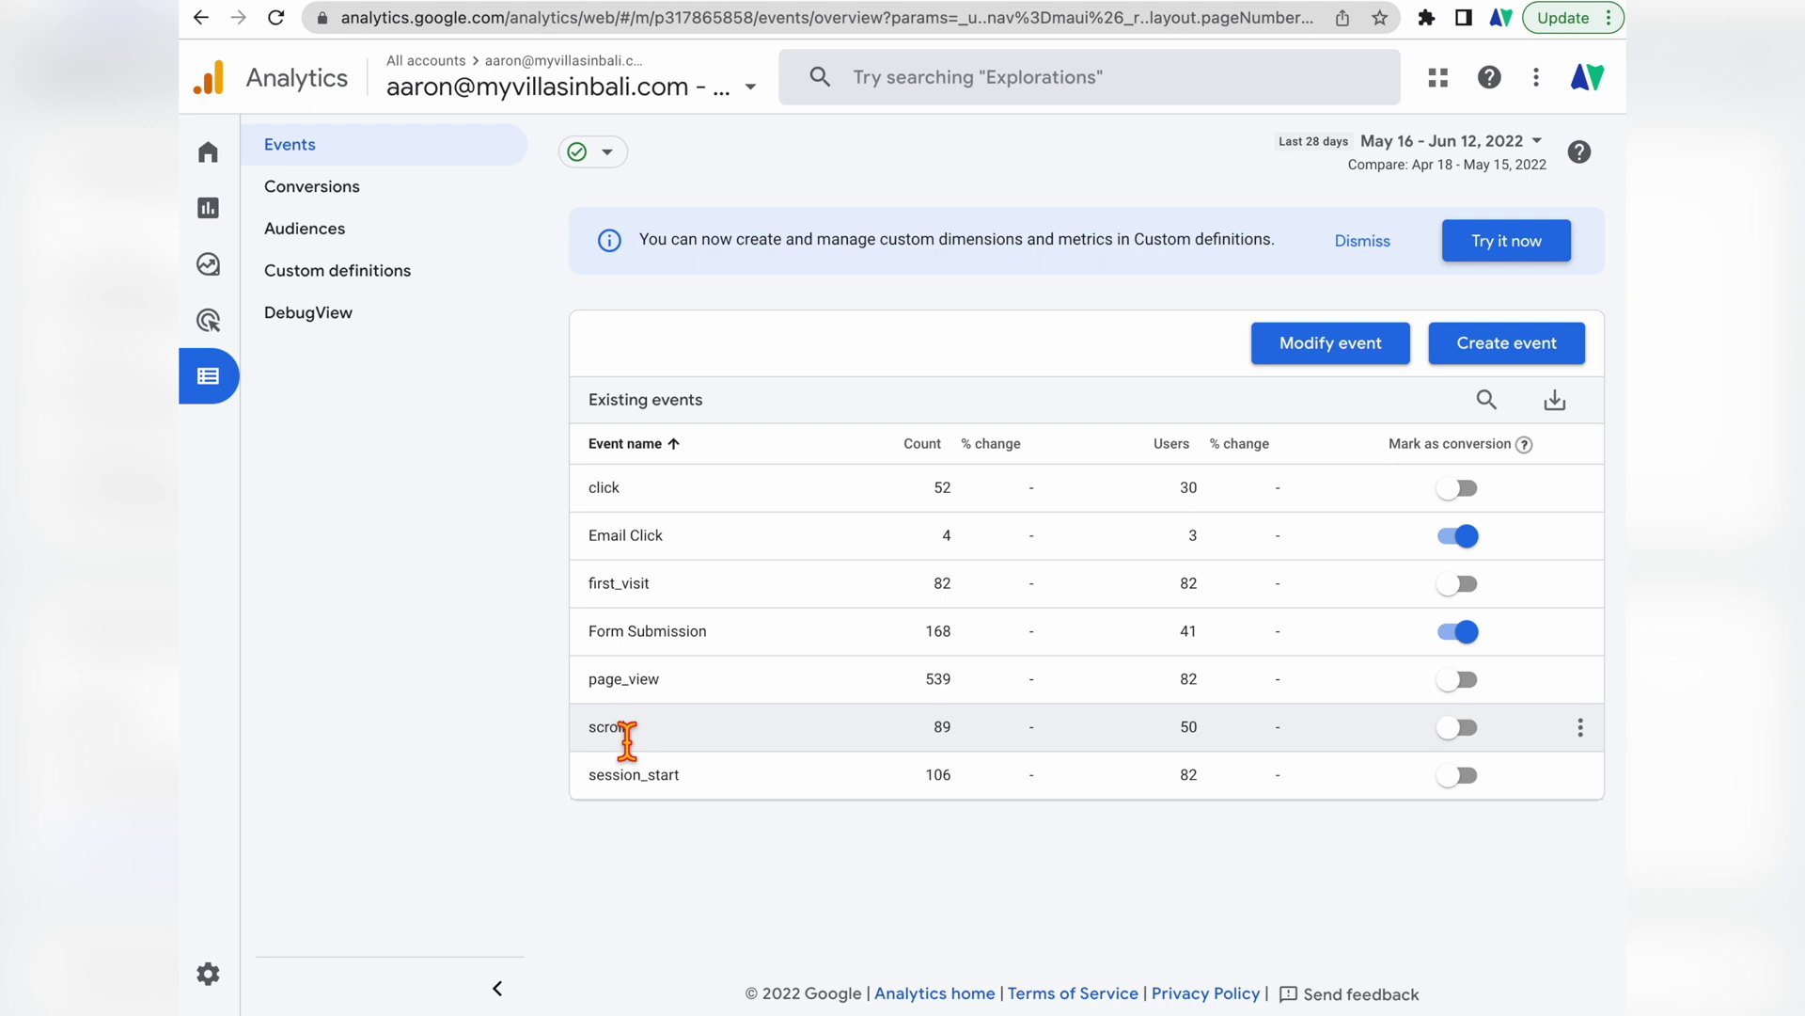
pyautogui.moveTo(724, 632); pyautogui.dragTo(583, 634)
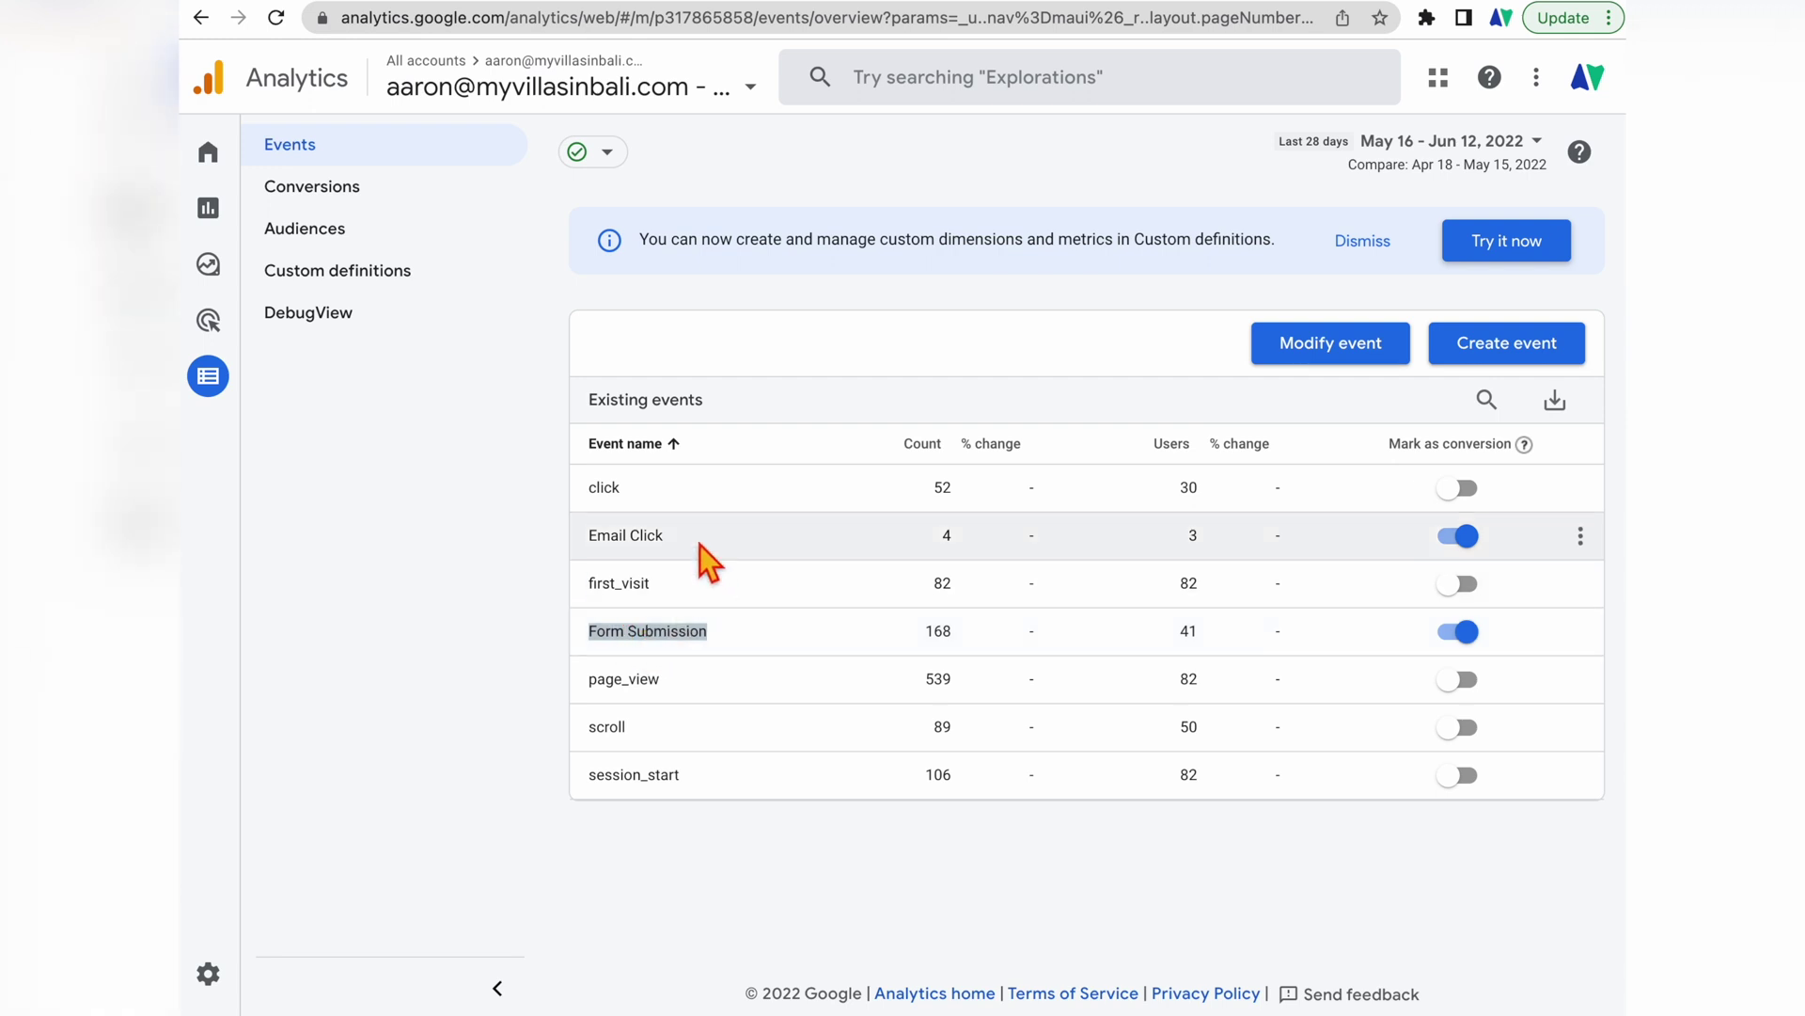
pyautogui.moveTo(666, 544); pyautogui.dragTo(590, 545)
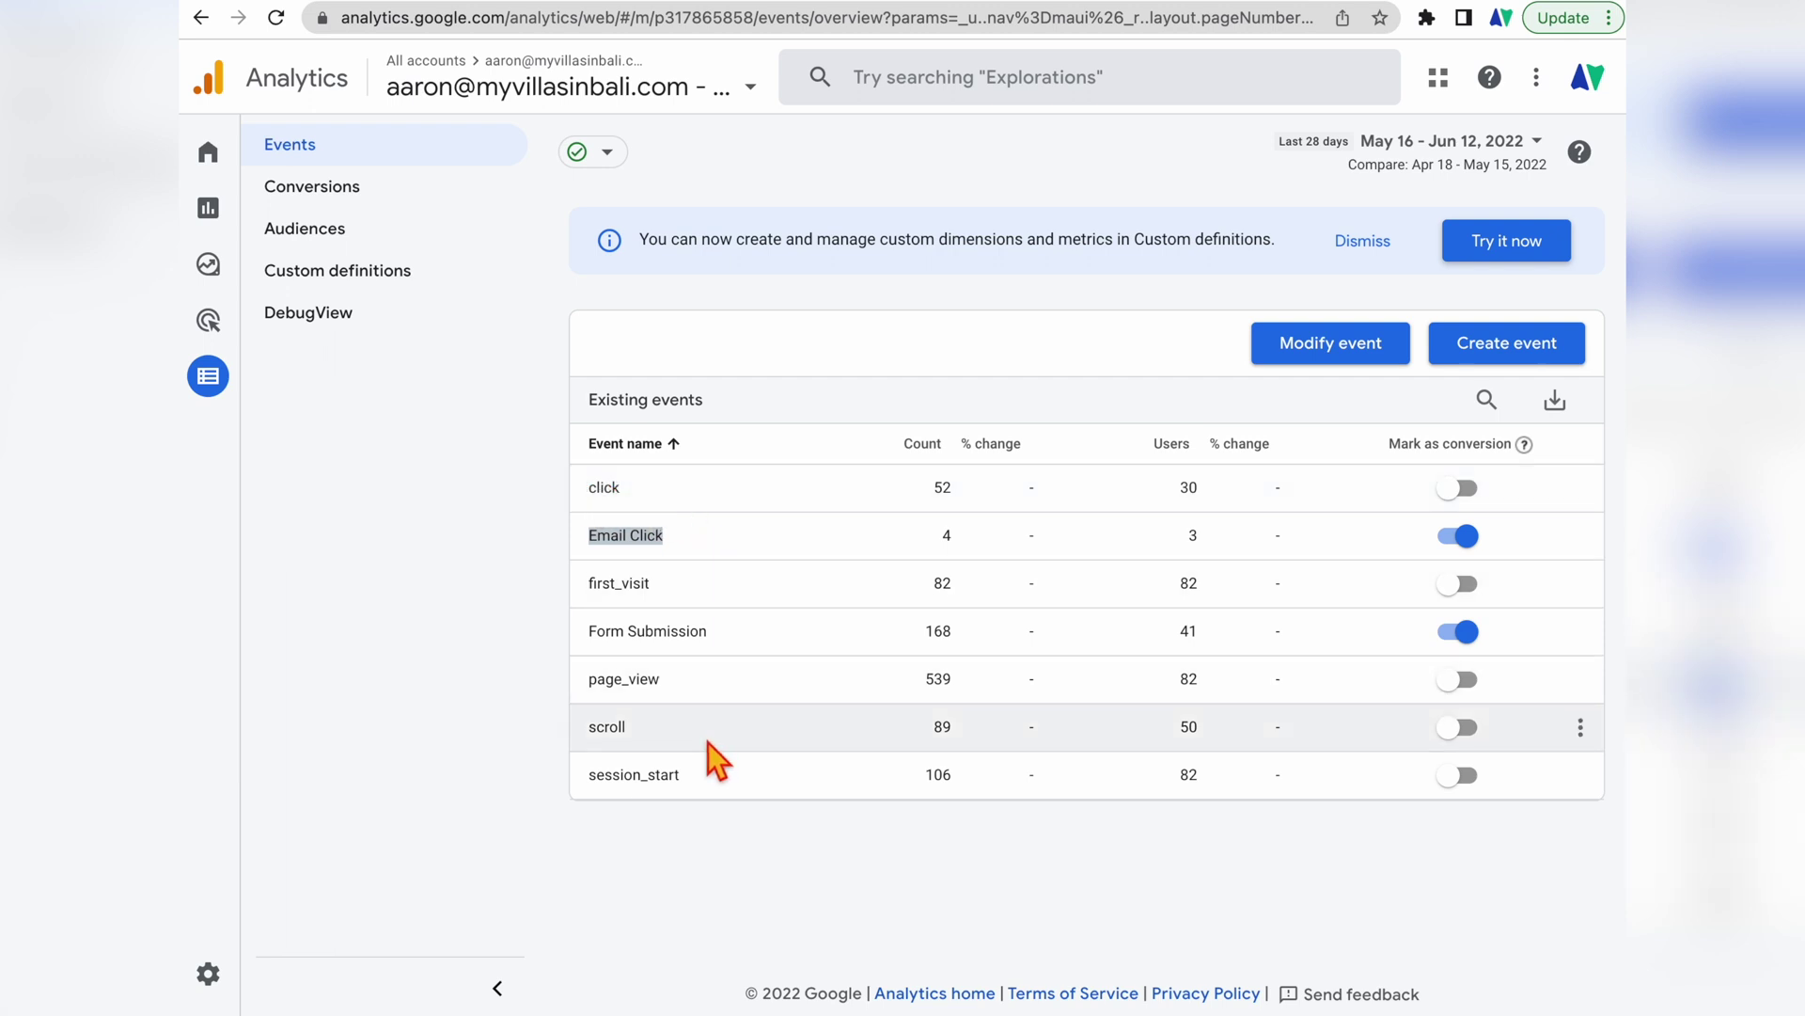
pyautogui.click(394, 199)
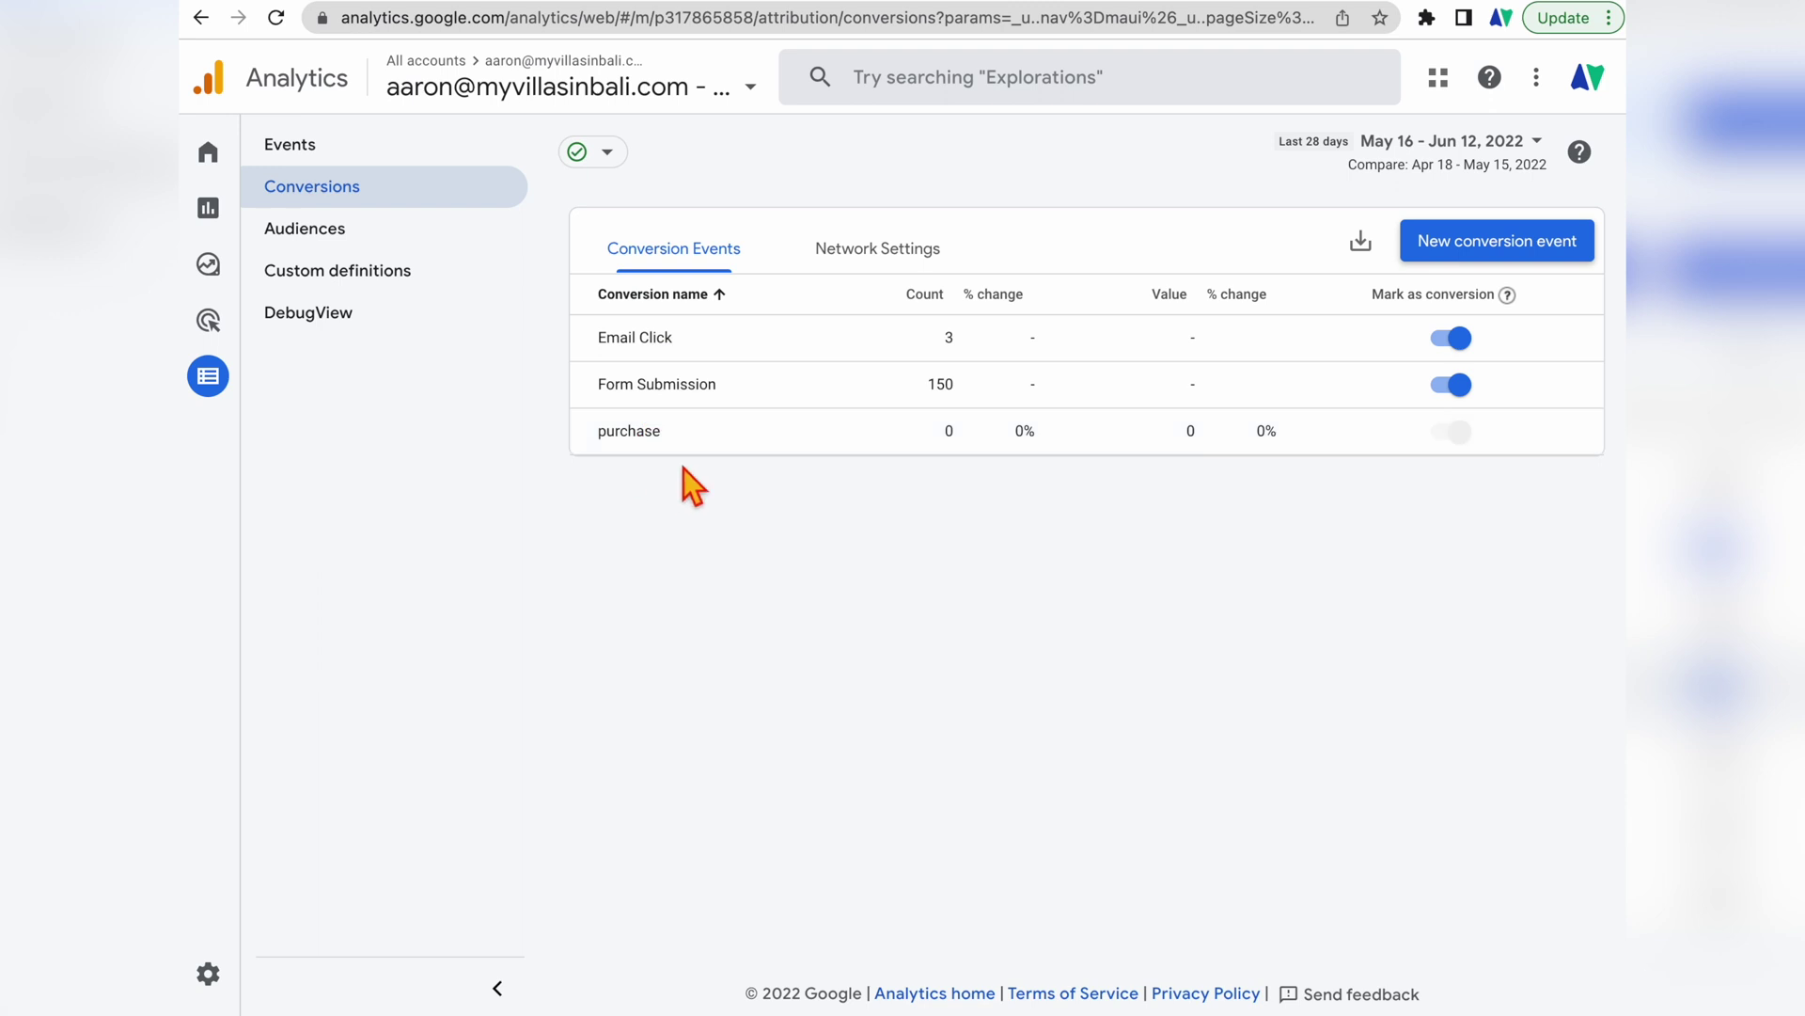
pyautogui.click(414, 148)
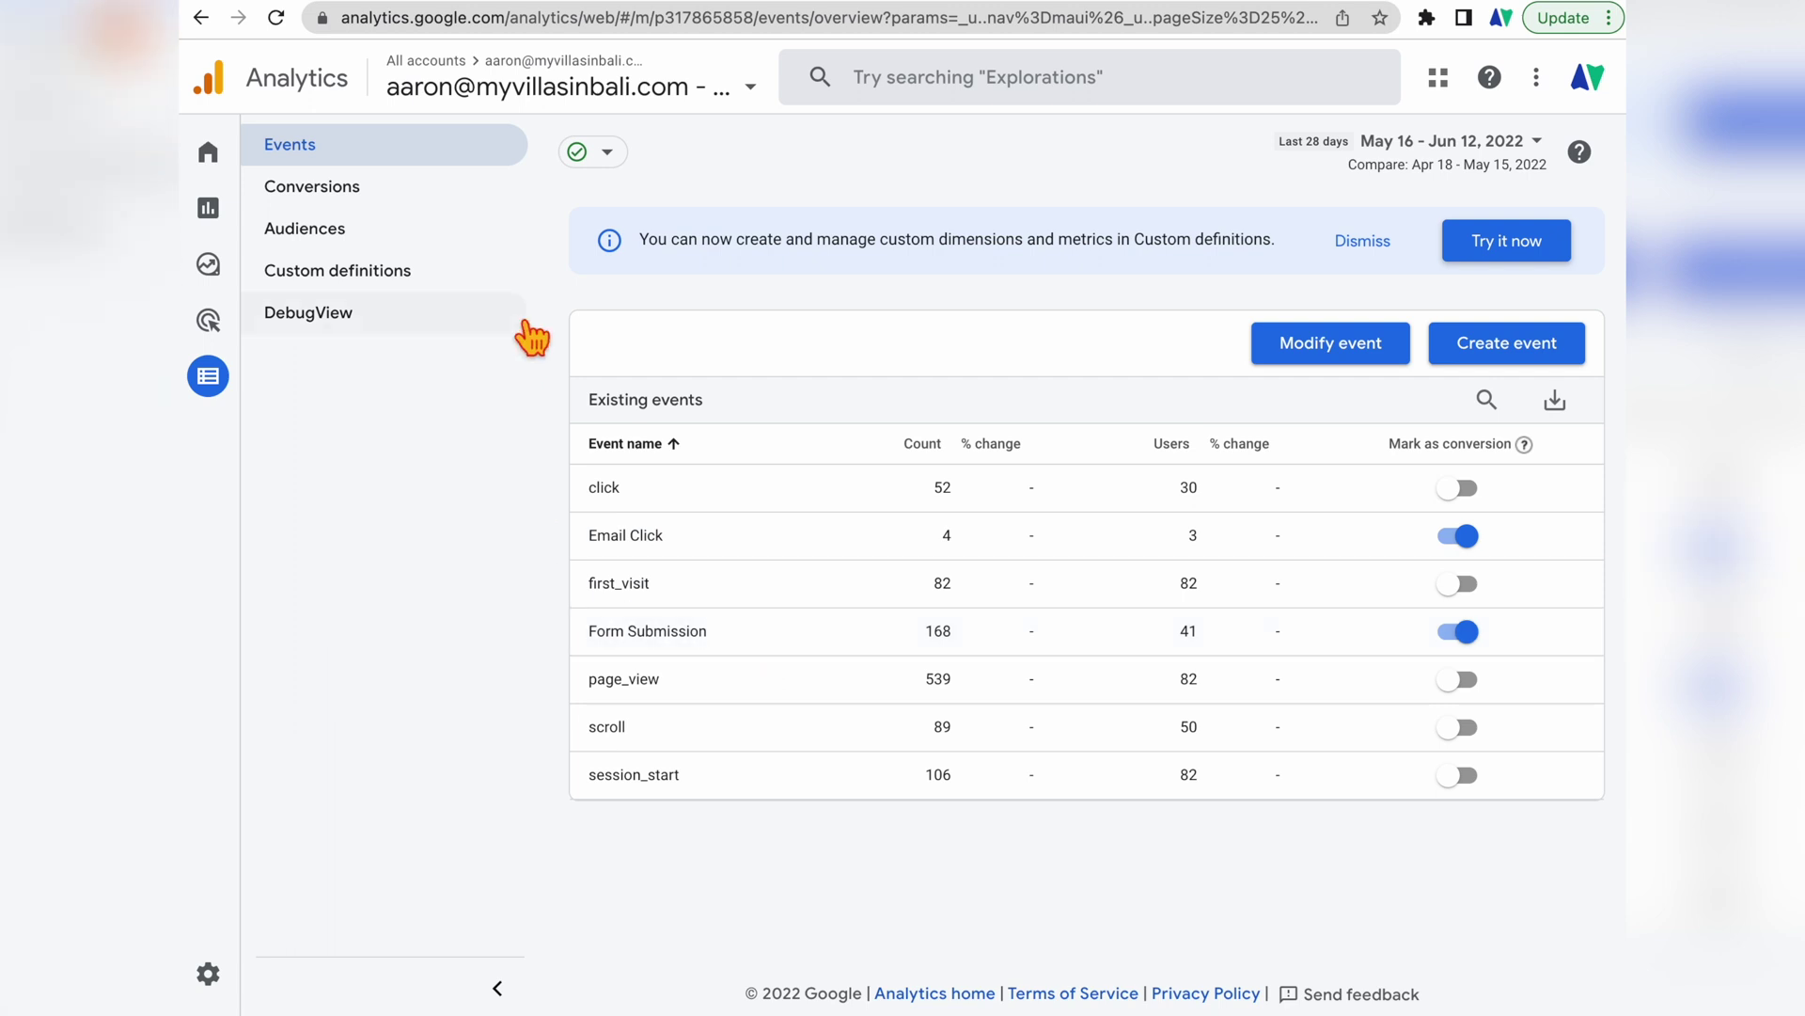
# Step: Turn the conversion marking of Email Click off and back on, and open the list of conversions
pyautogui.click(1465, 544)
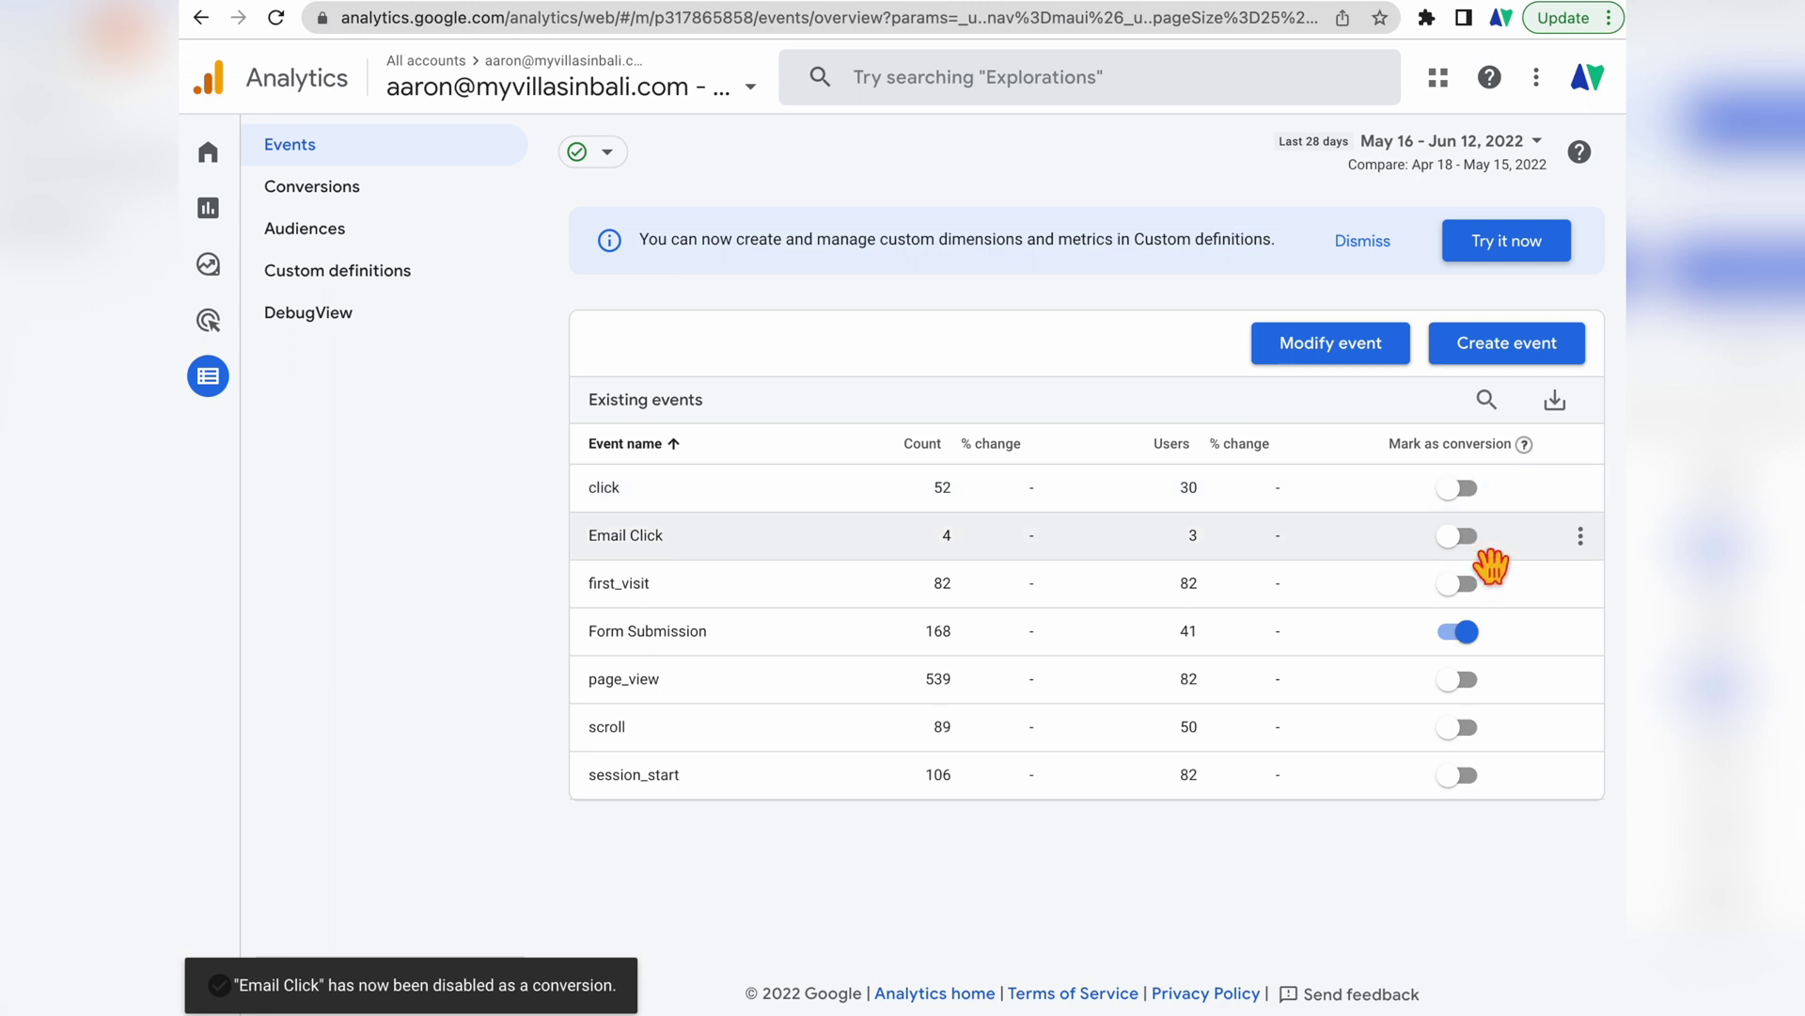
pyautogui.click(1484, 541)
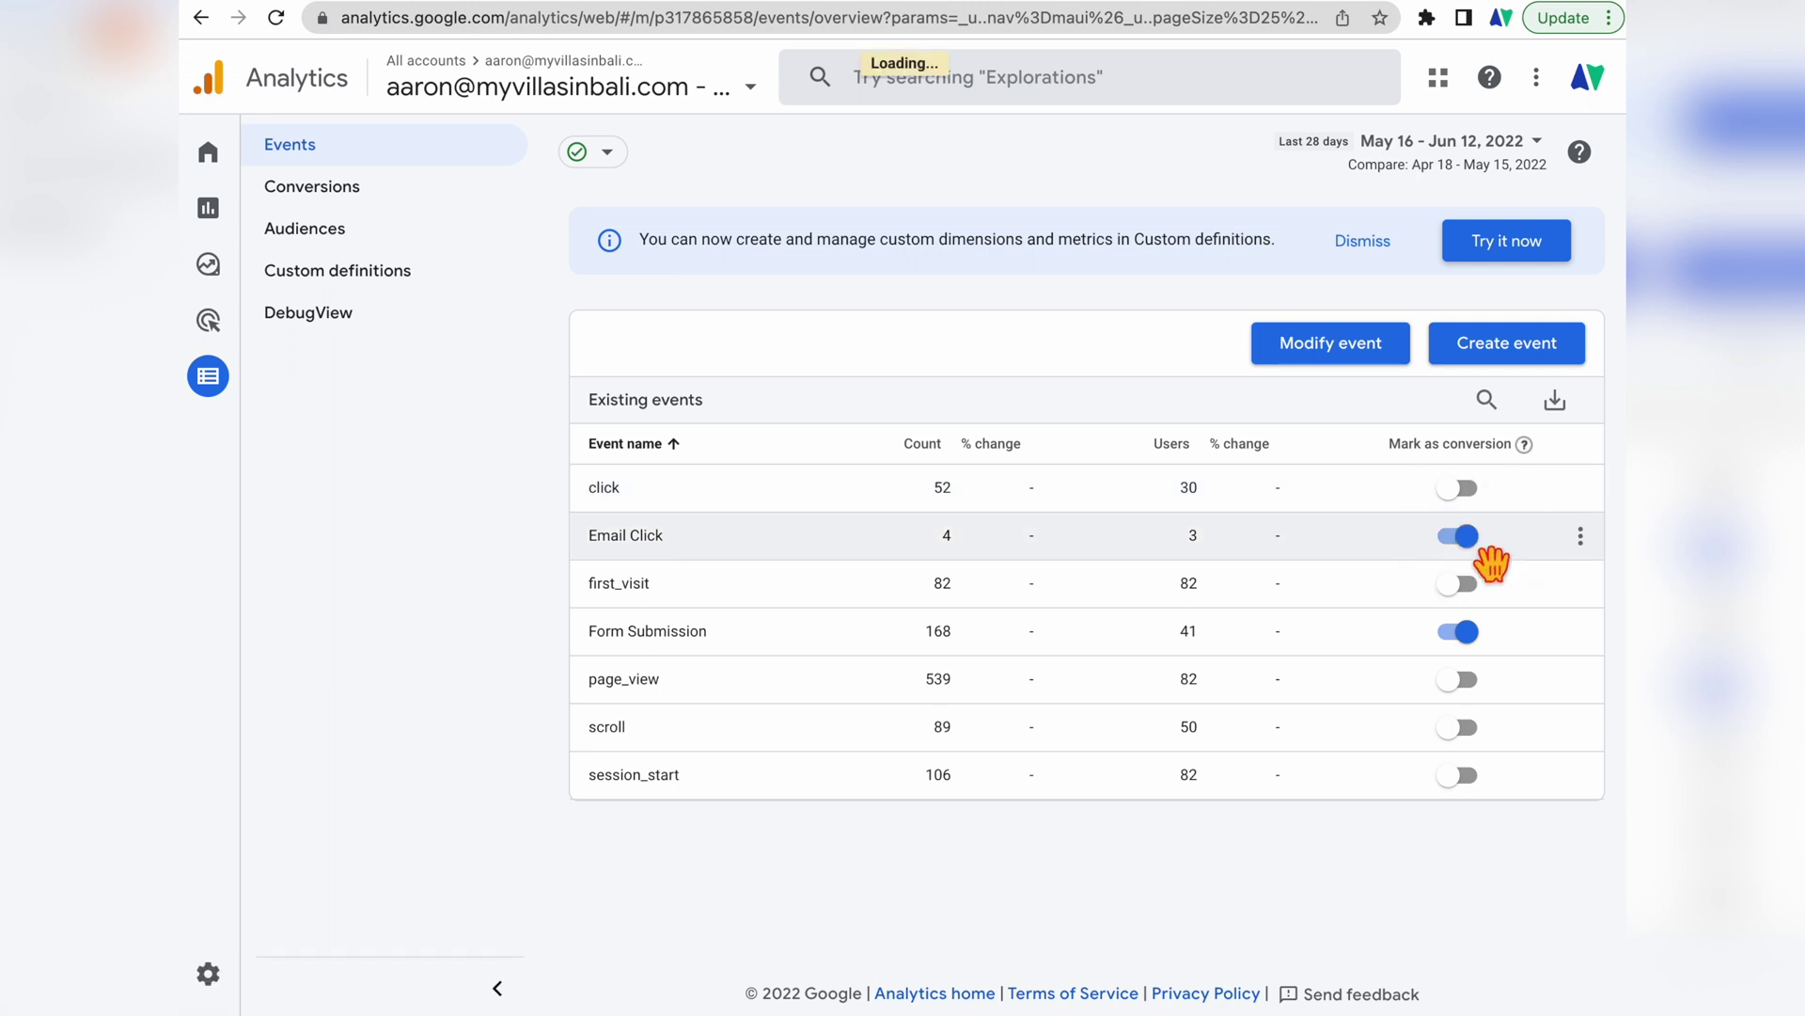
pyautogui.click(417, 191)
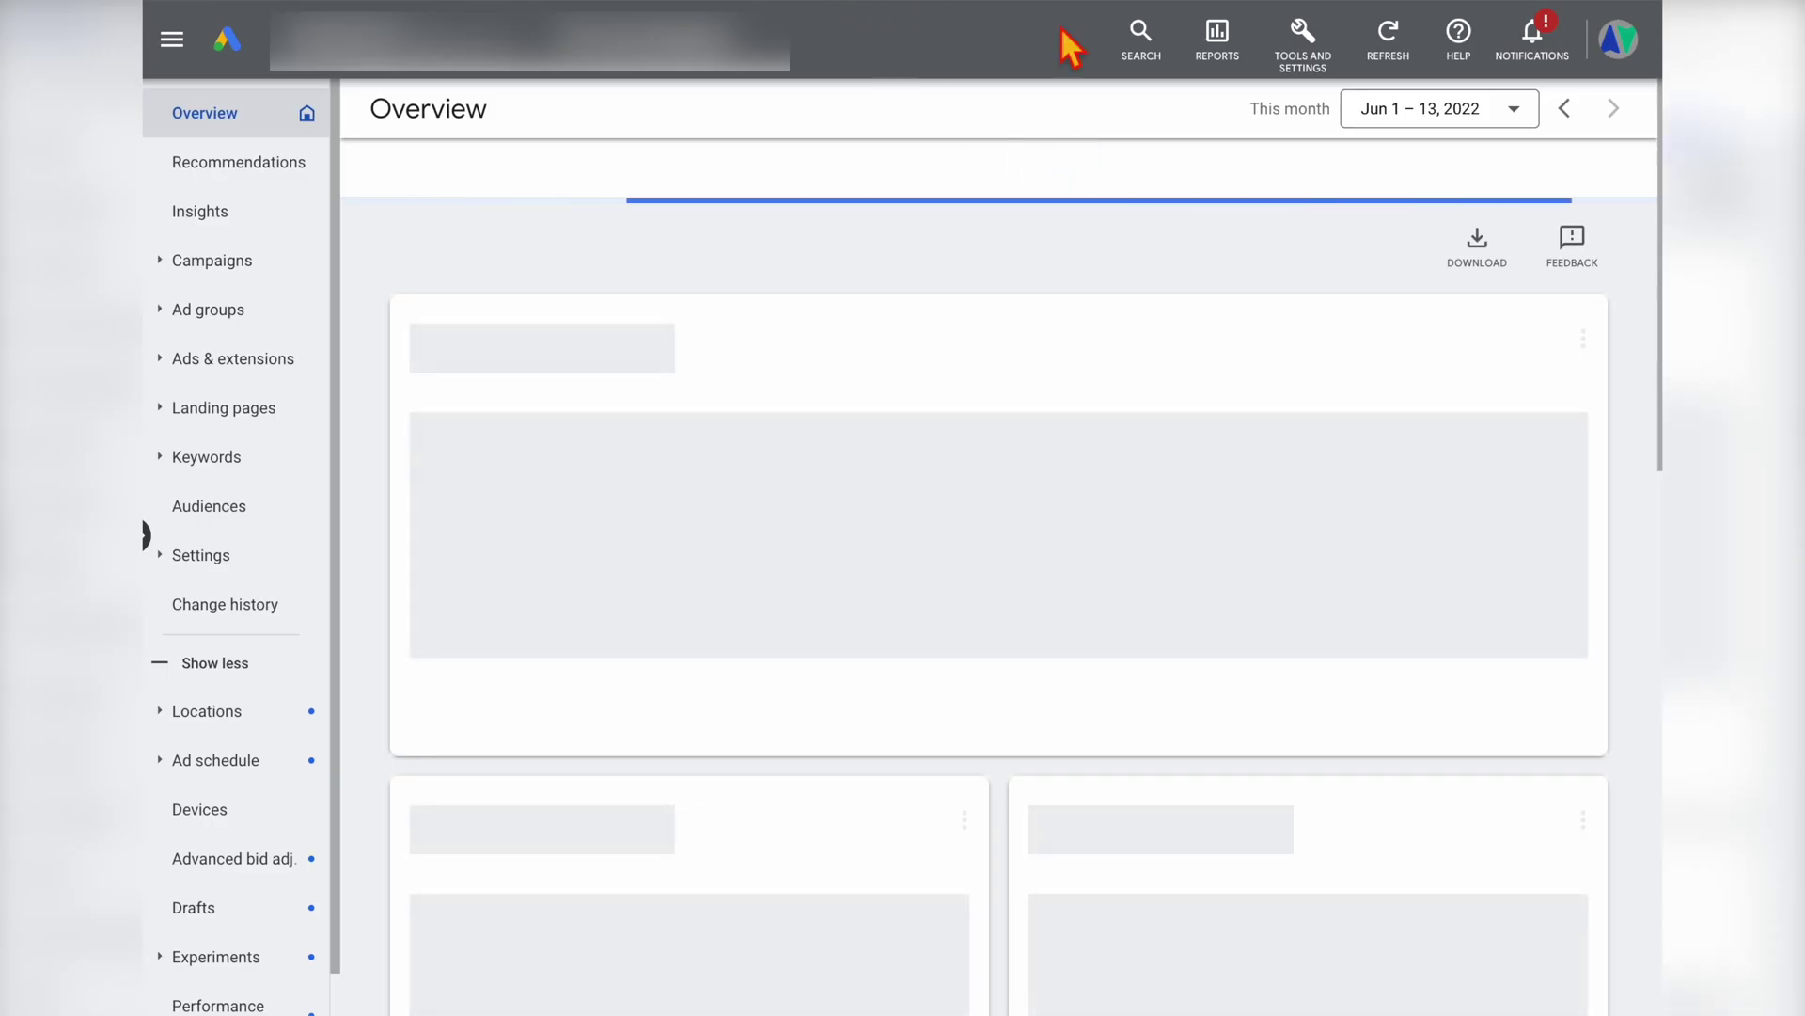
# Step: Switch to Google Ads and open the summary of the account's conversion actions
pyautogui.click(1305, 71)
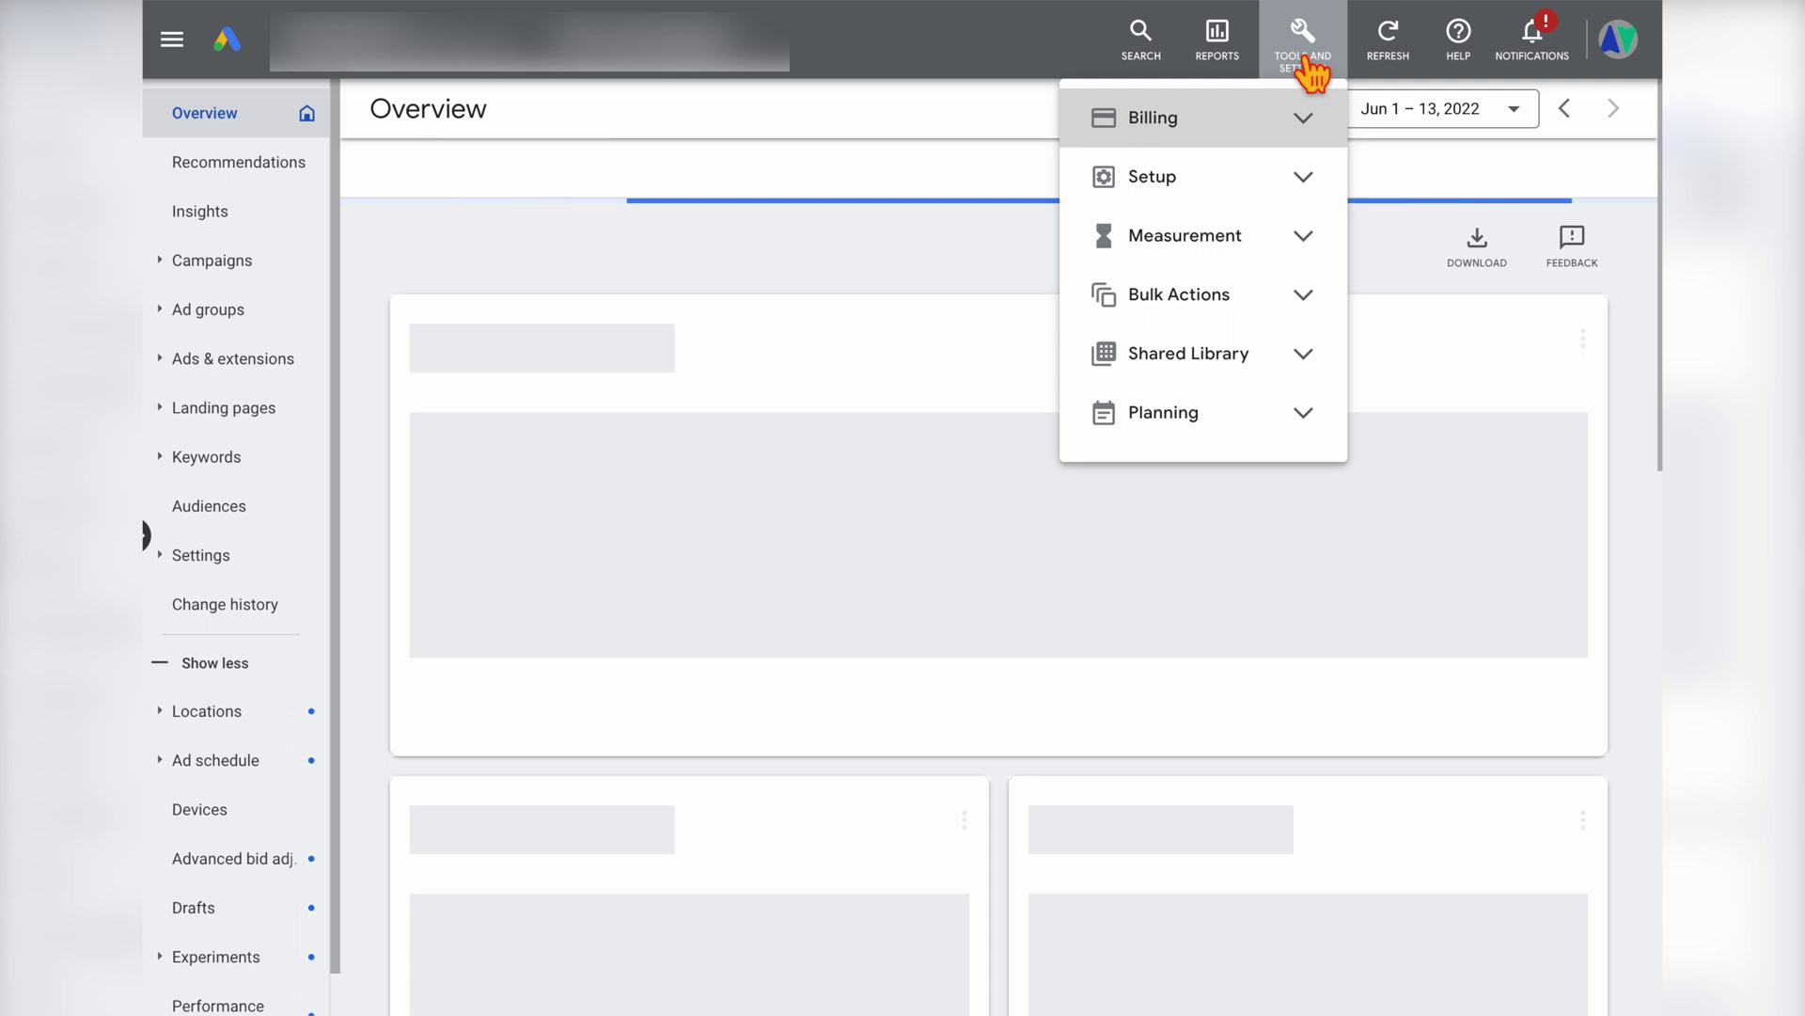
pyautogui.click(1307, 240)
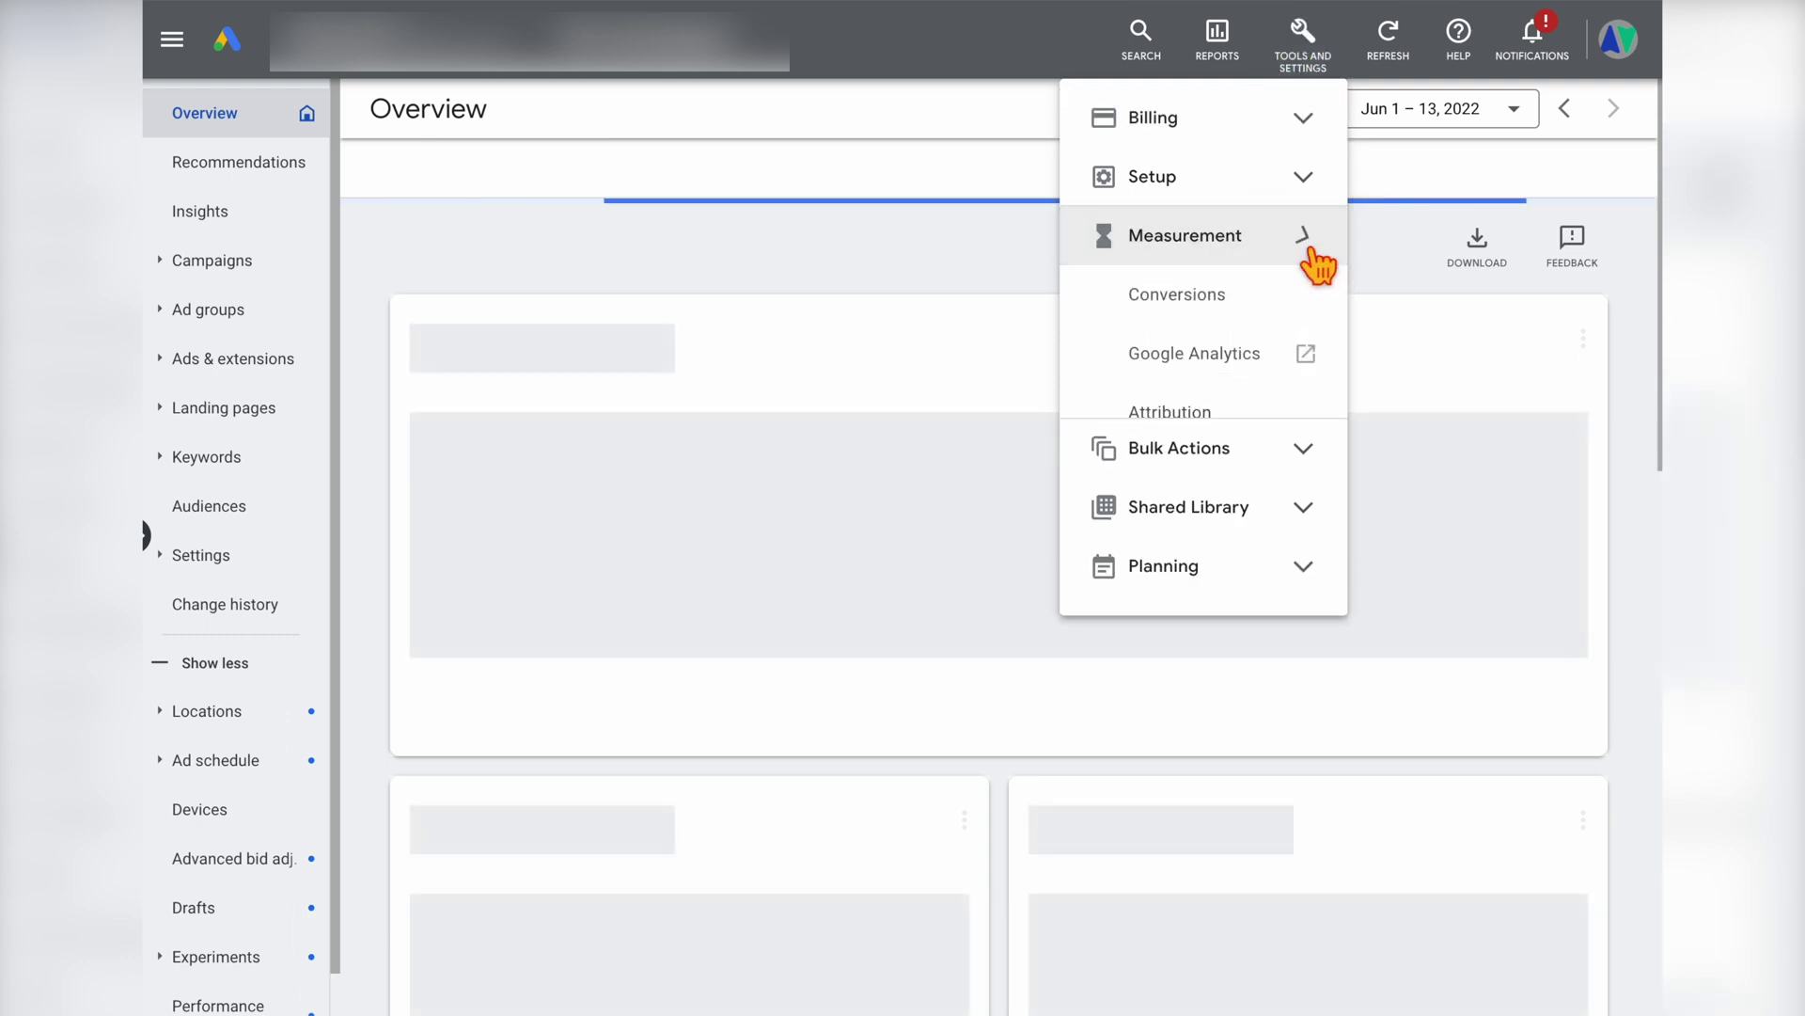
pyautogui.click(1265, 306)
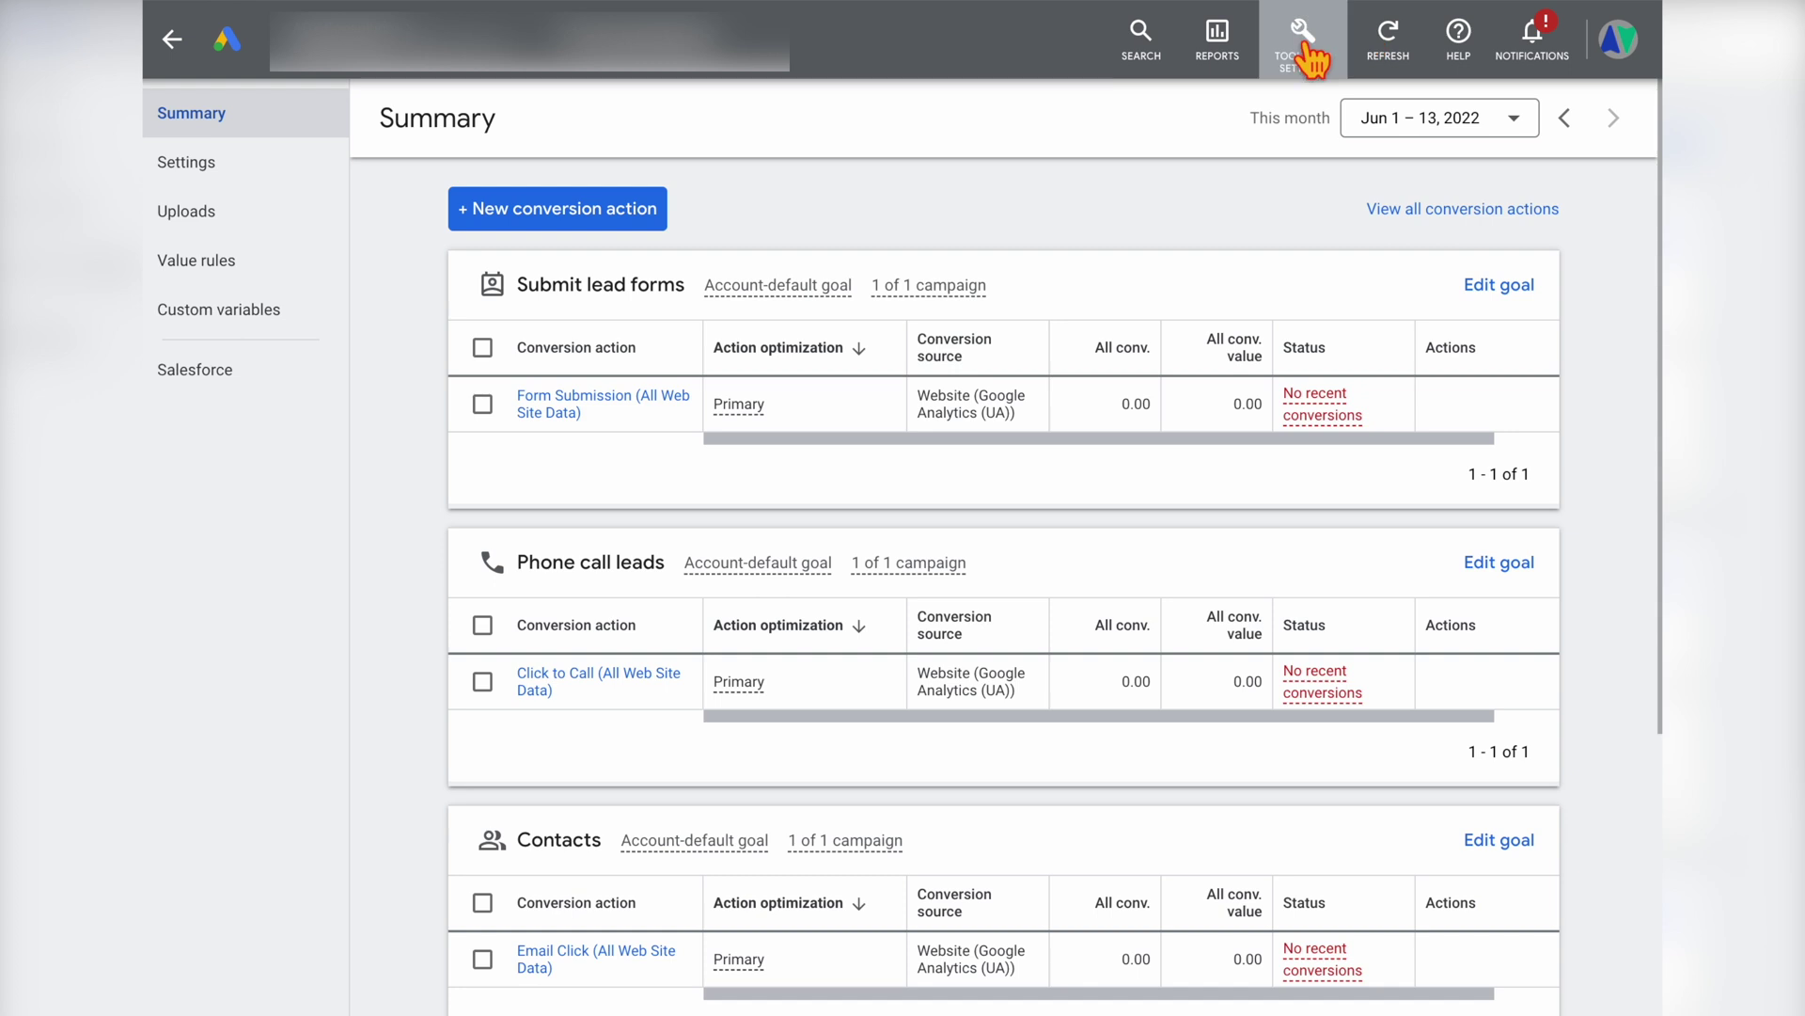
# Step: Look up where Linked accounts is found among the account's setup tools, leaving the conversion summary open
pyautogui.click(1307, 73)
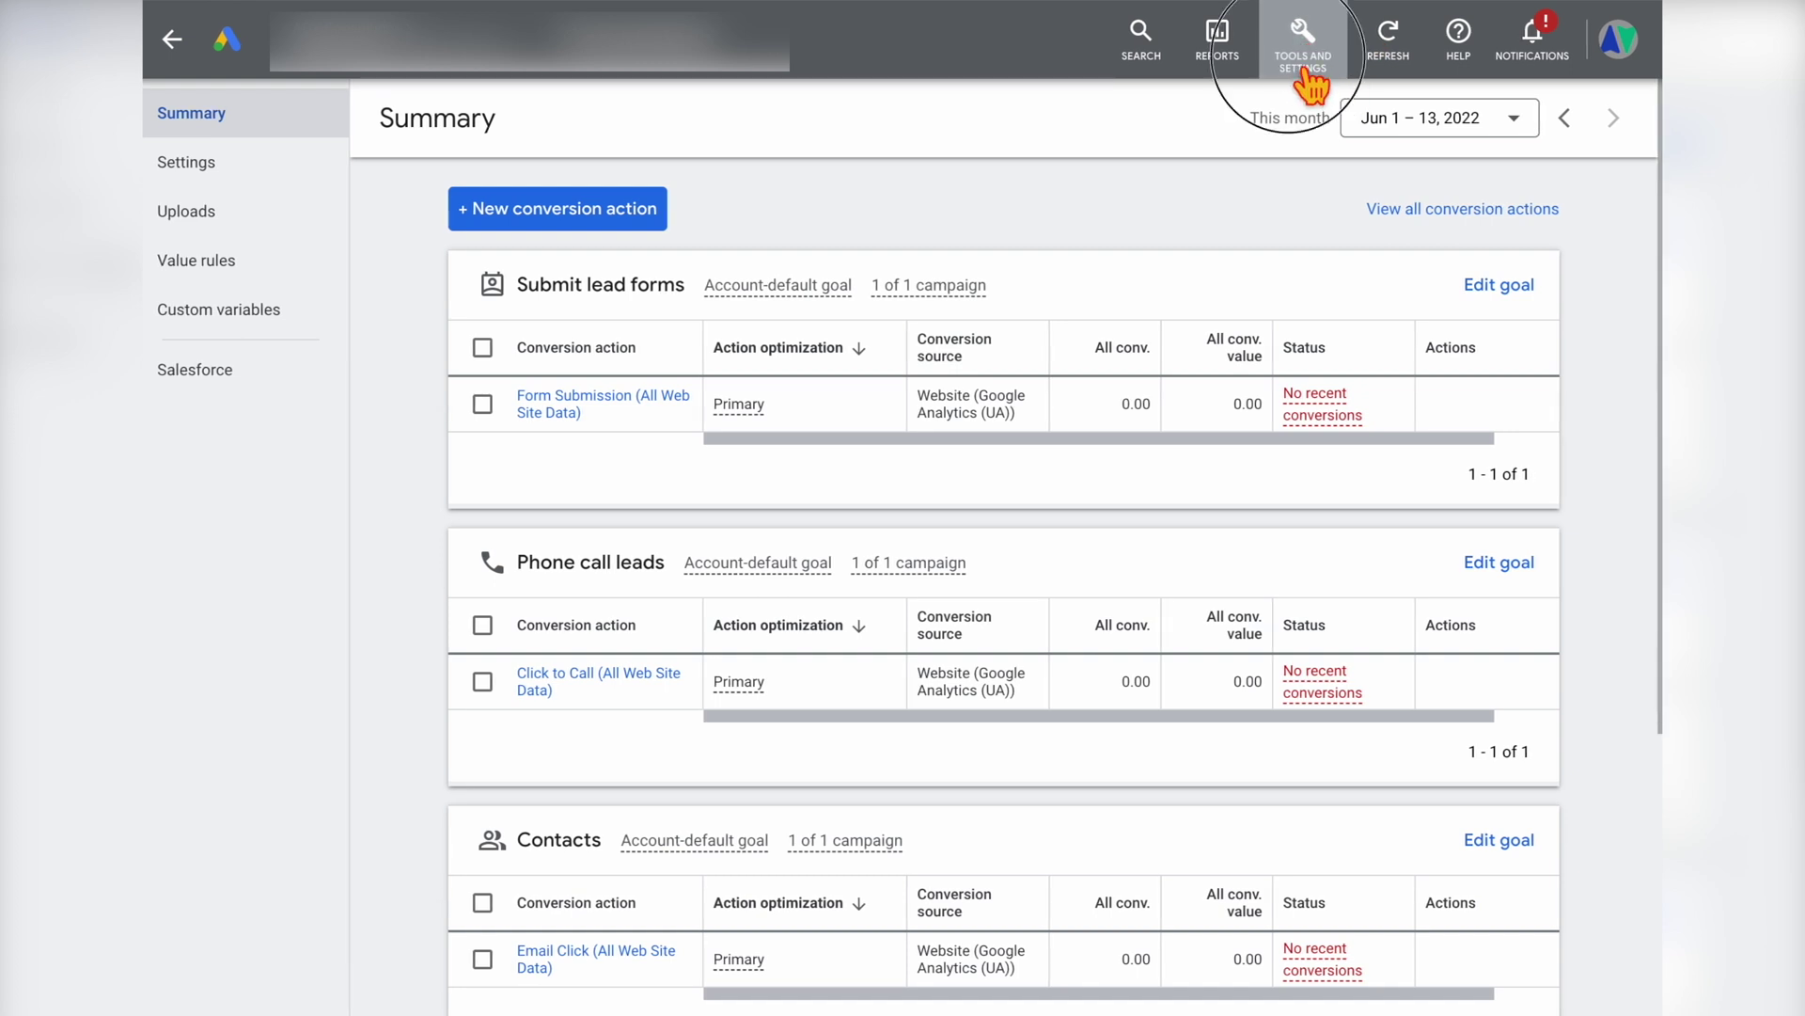
pyautogui.click(1302, 179)
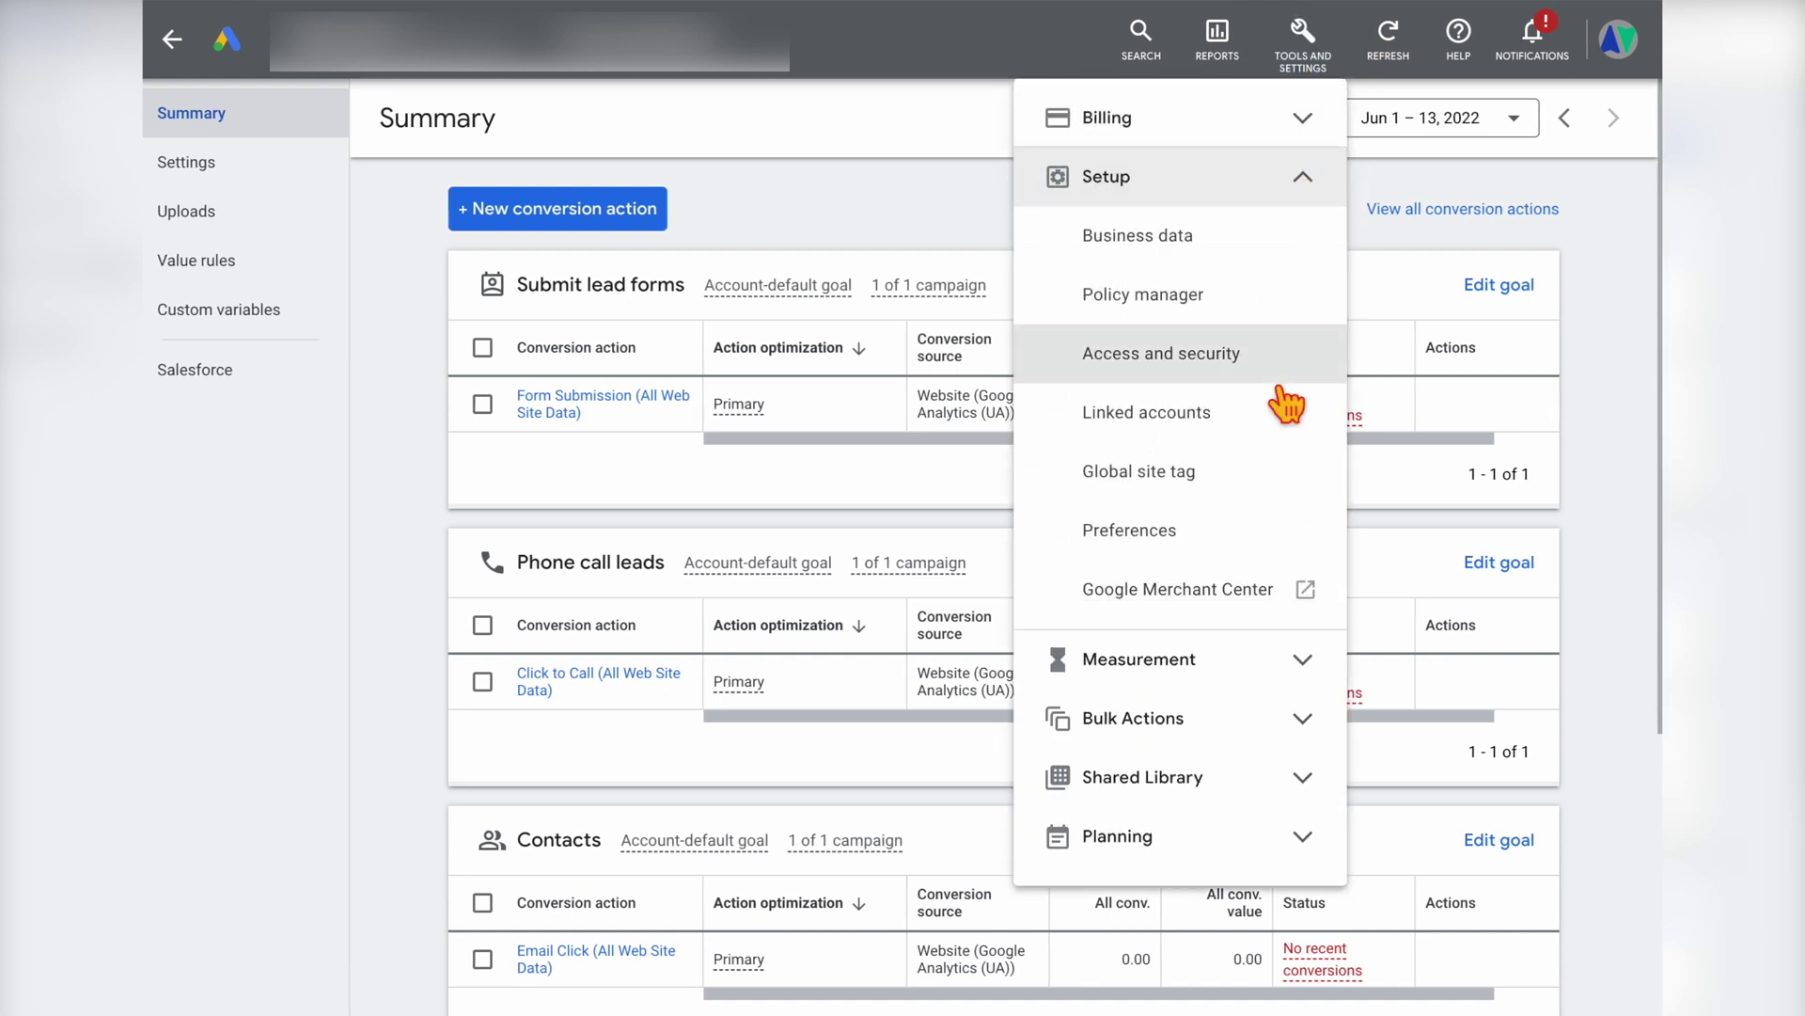
pyautogui.click(1173, 427)
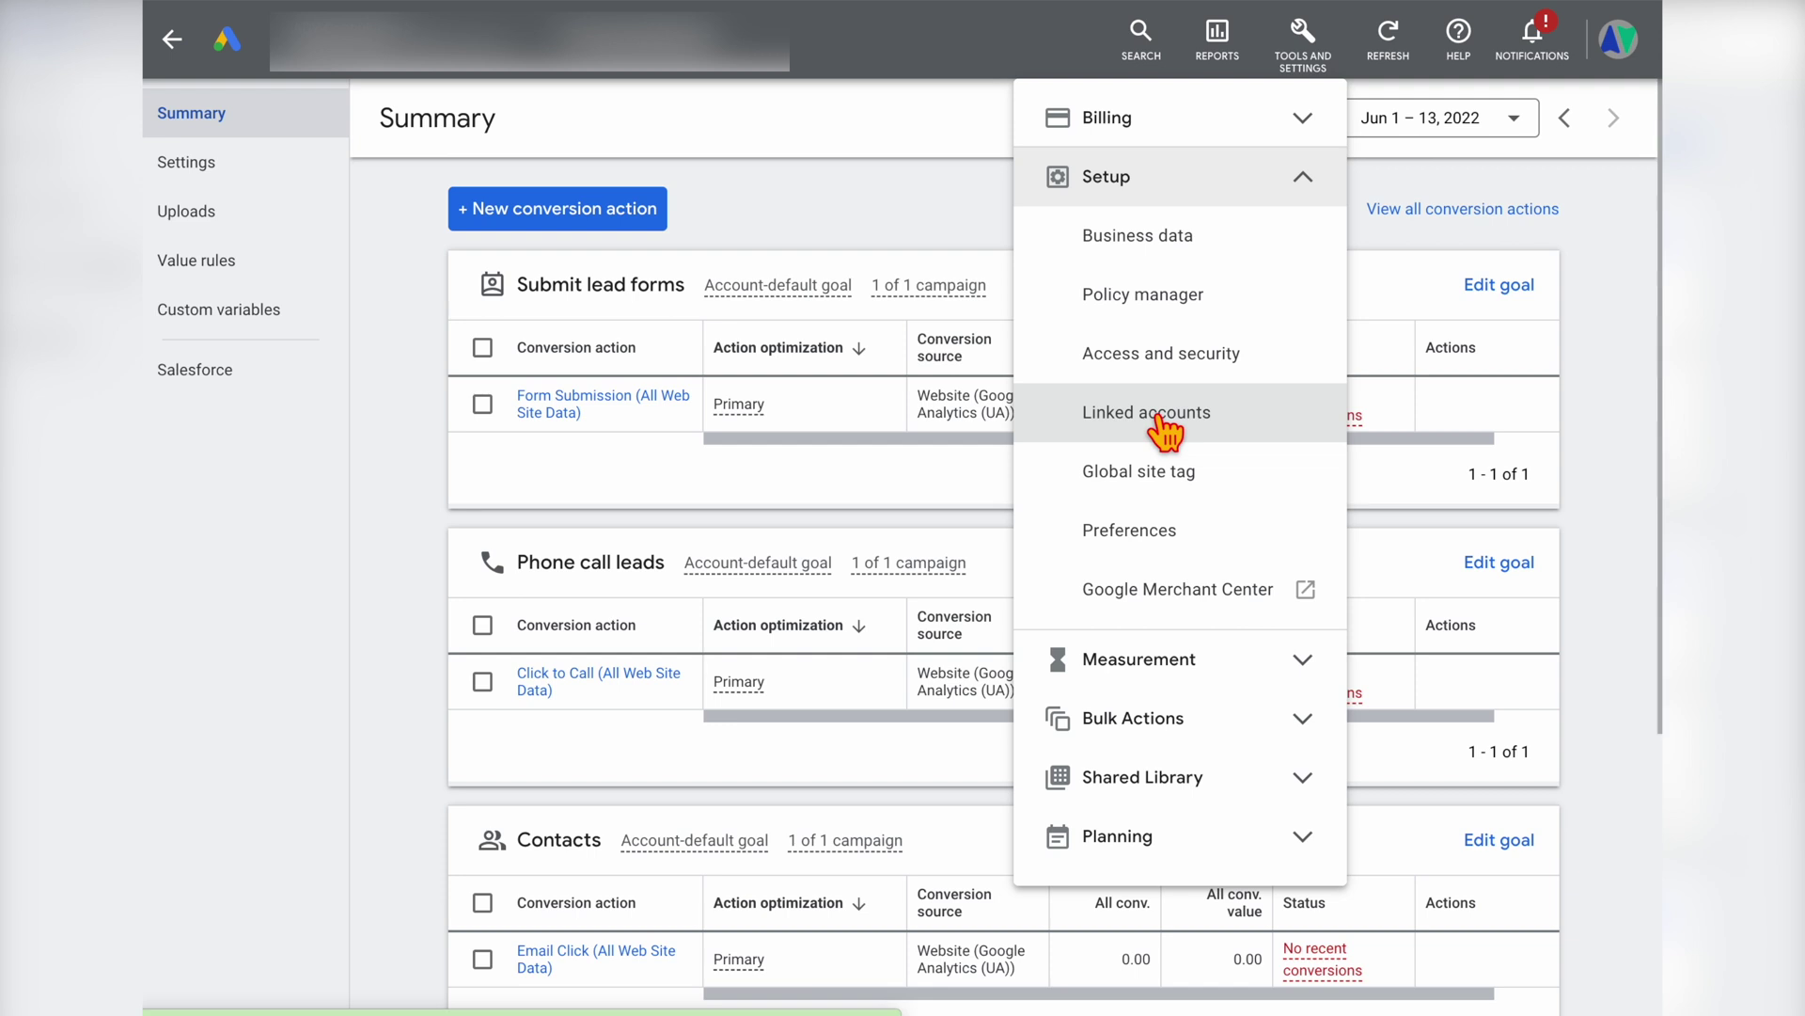
pyautogui.click(884, 224)
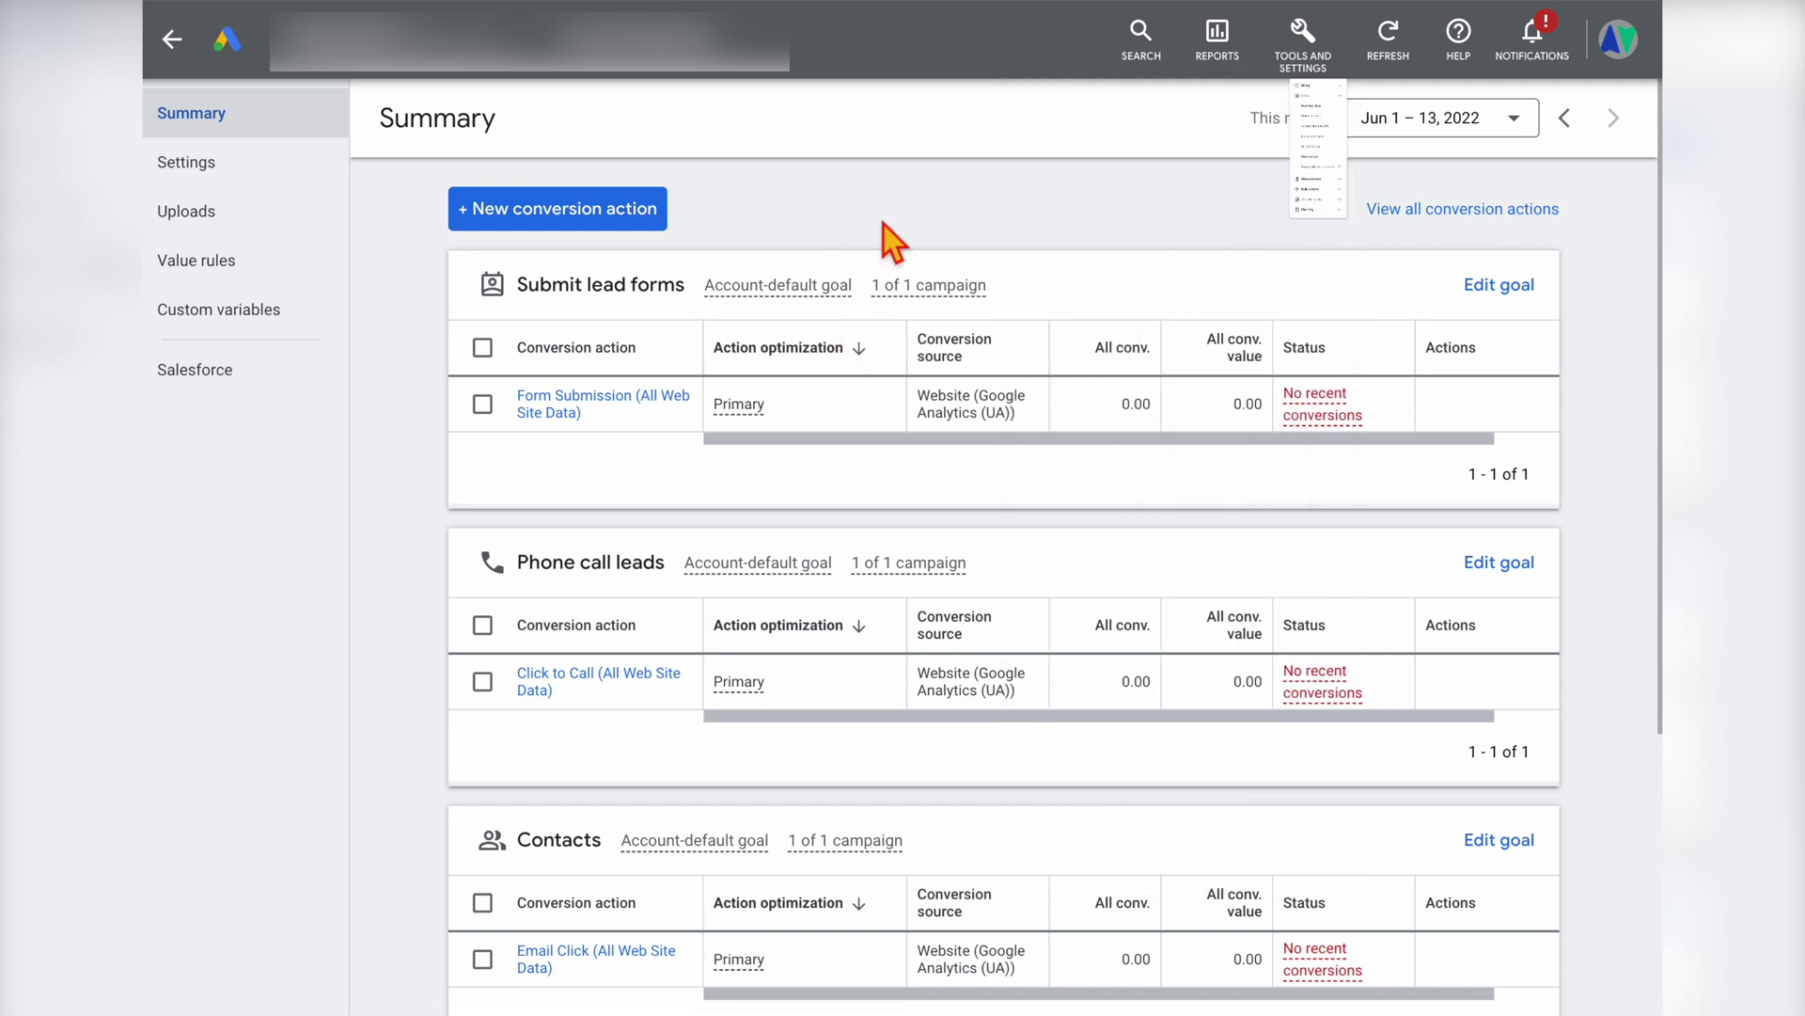
# Step: Start a new conversion action that imports Web conversion events from Google Analytics 4 properties and continue to the event selection
pyautogui.click(574, 218)
pyautogui.moveTo(1253, 475)
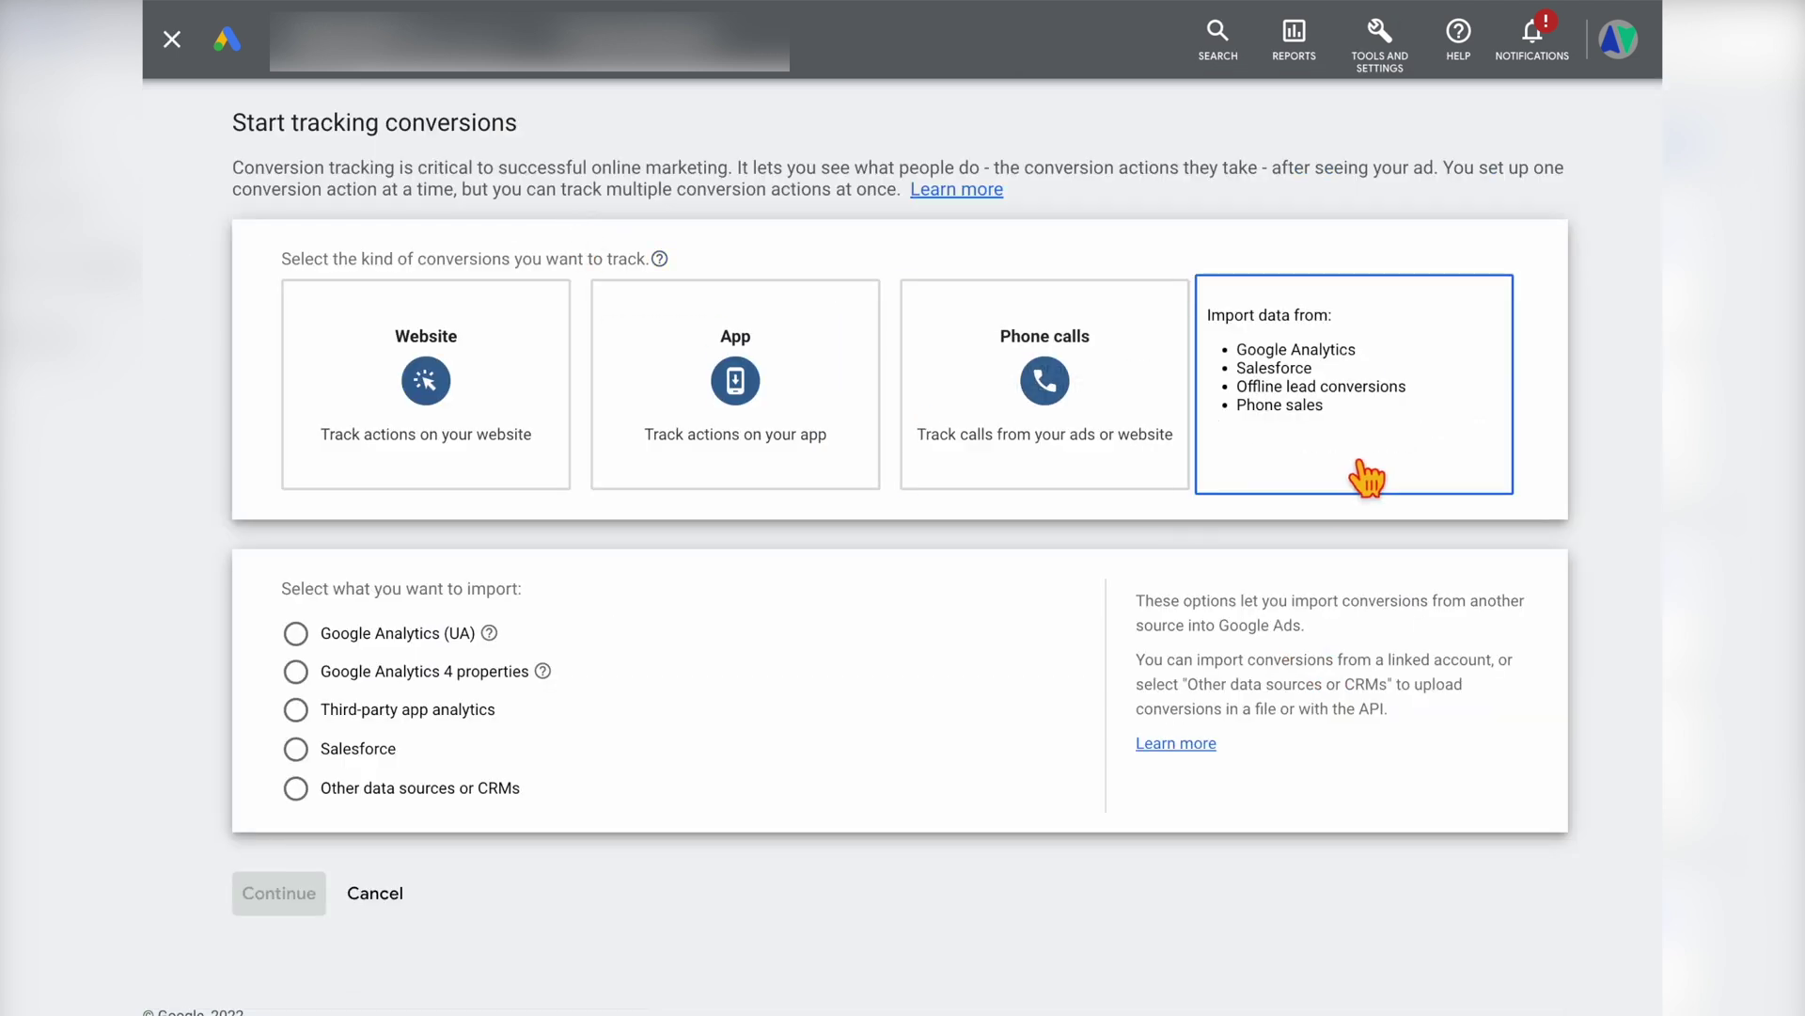
pyautogui.click(1369, 444)
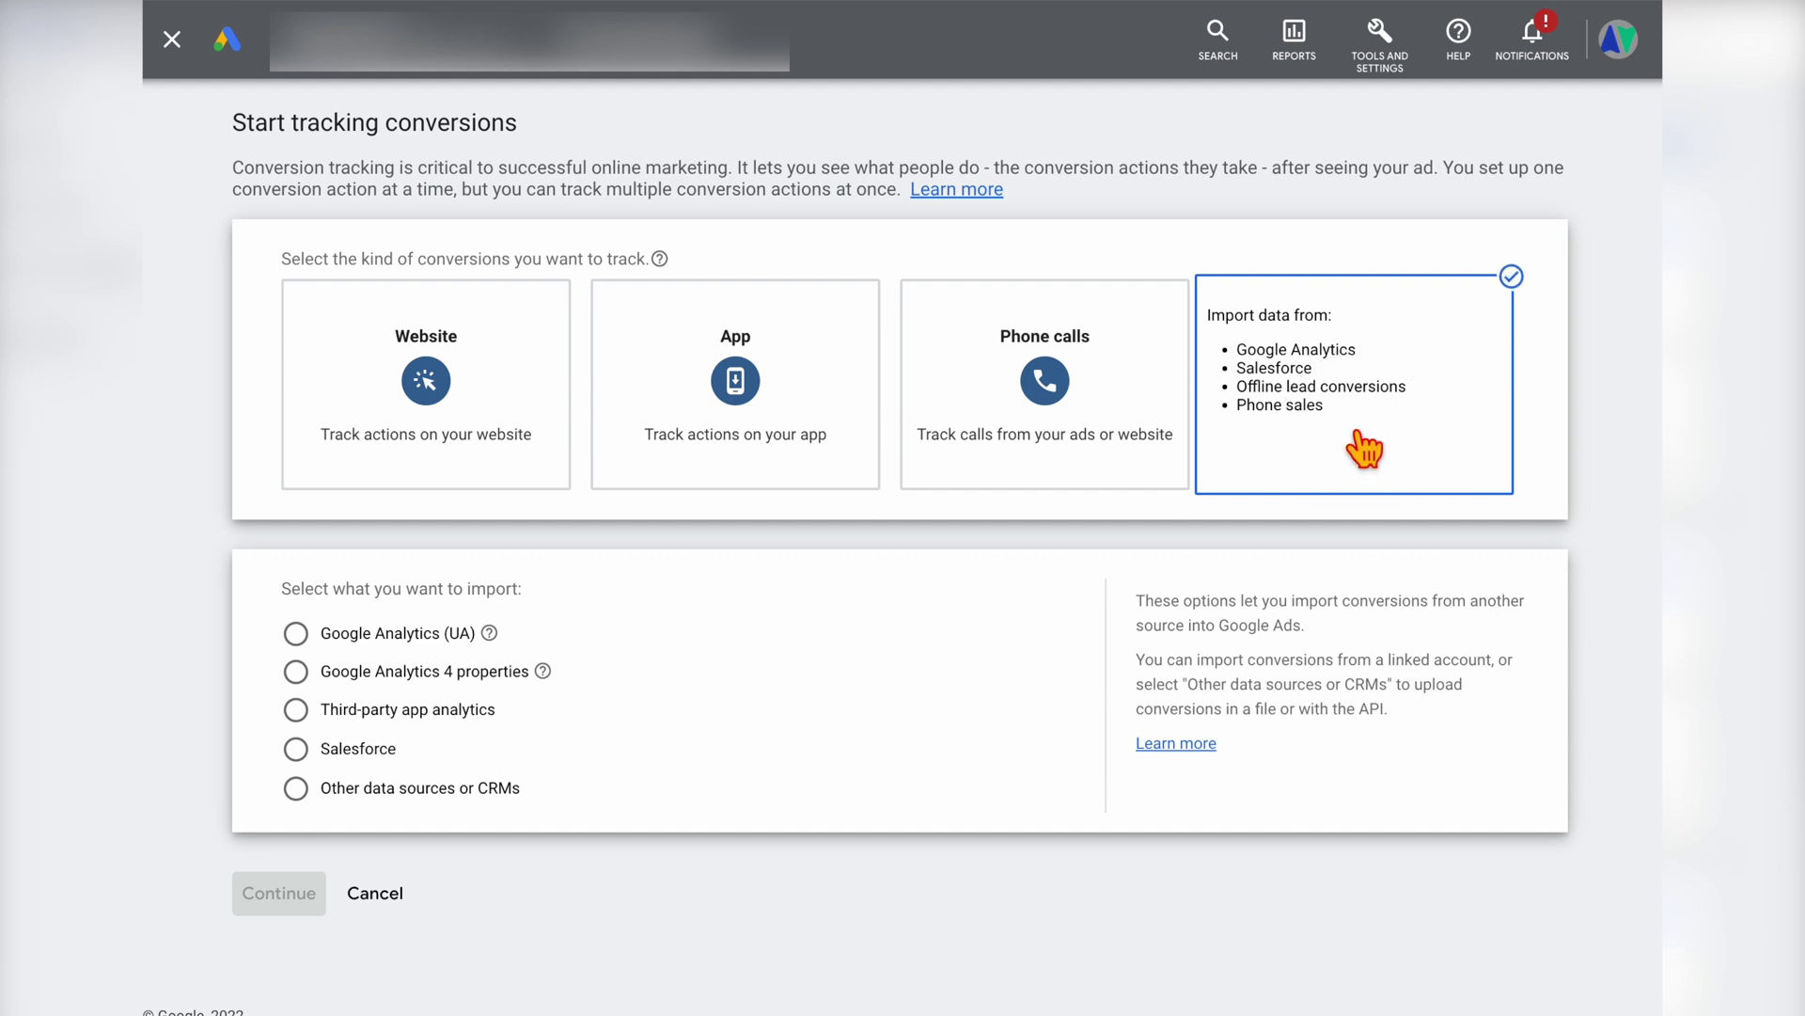
pyautogui.click(425, 685)
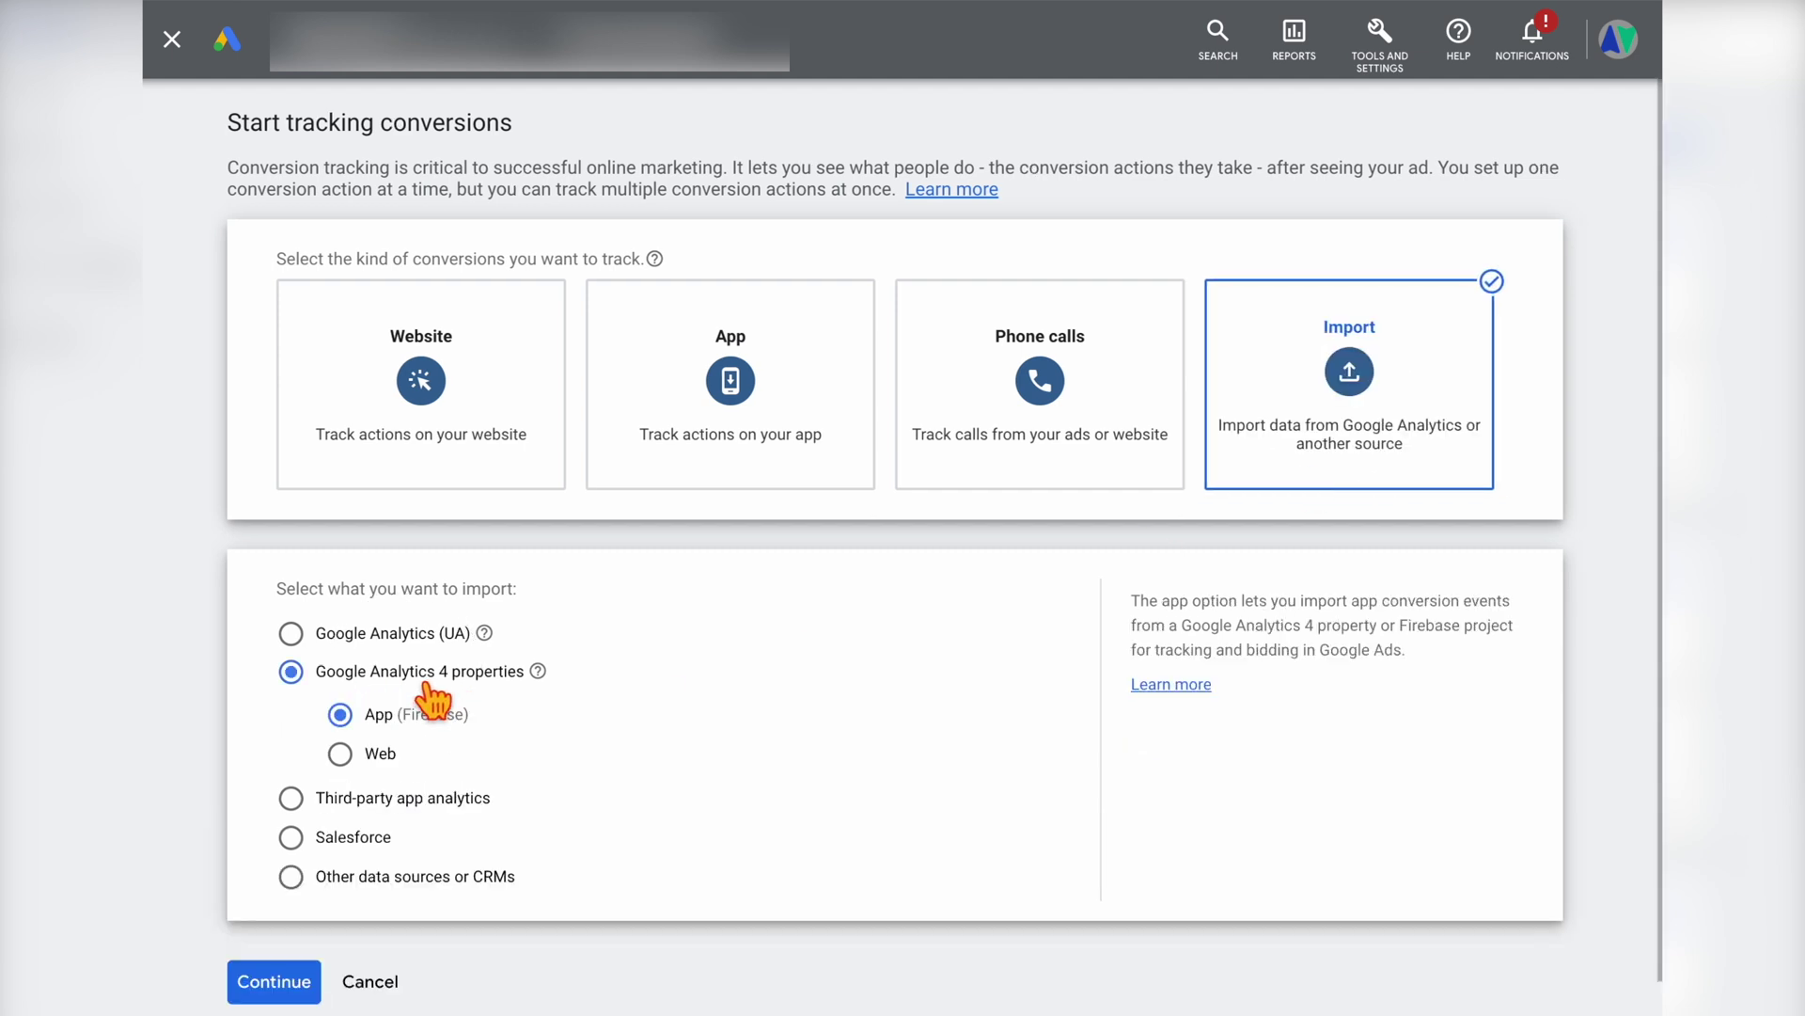
pyautogui.click(340, 753)
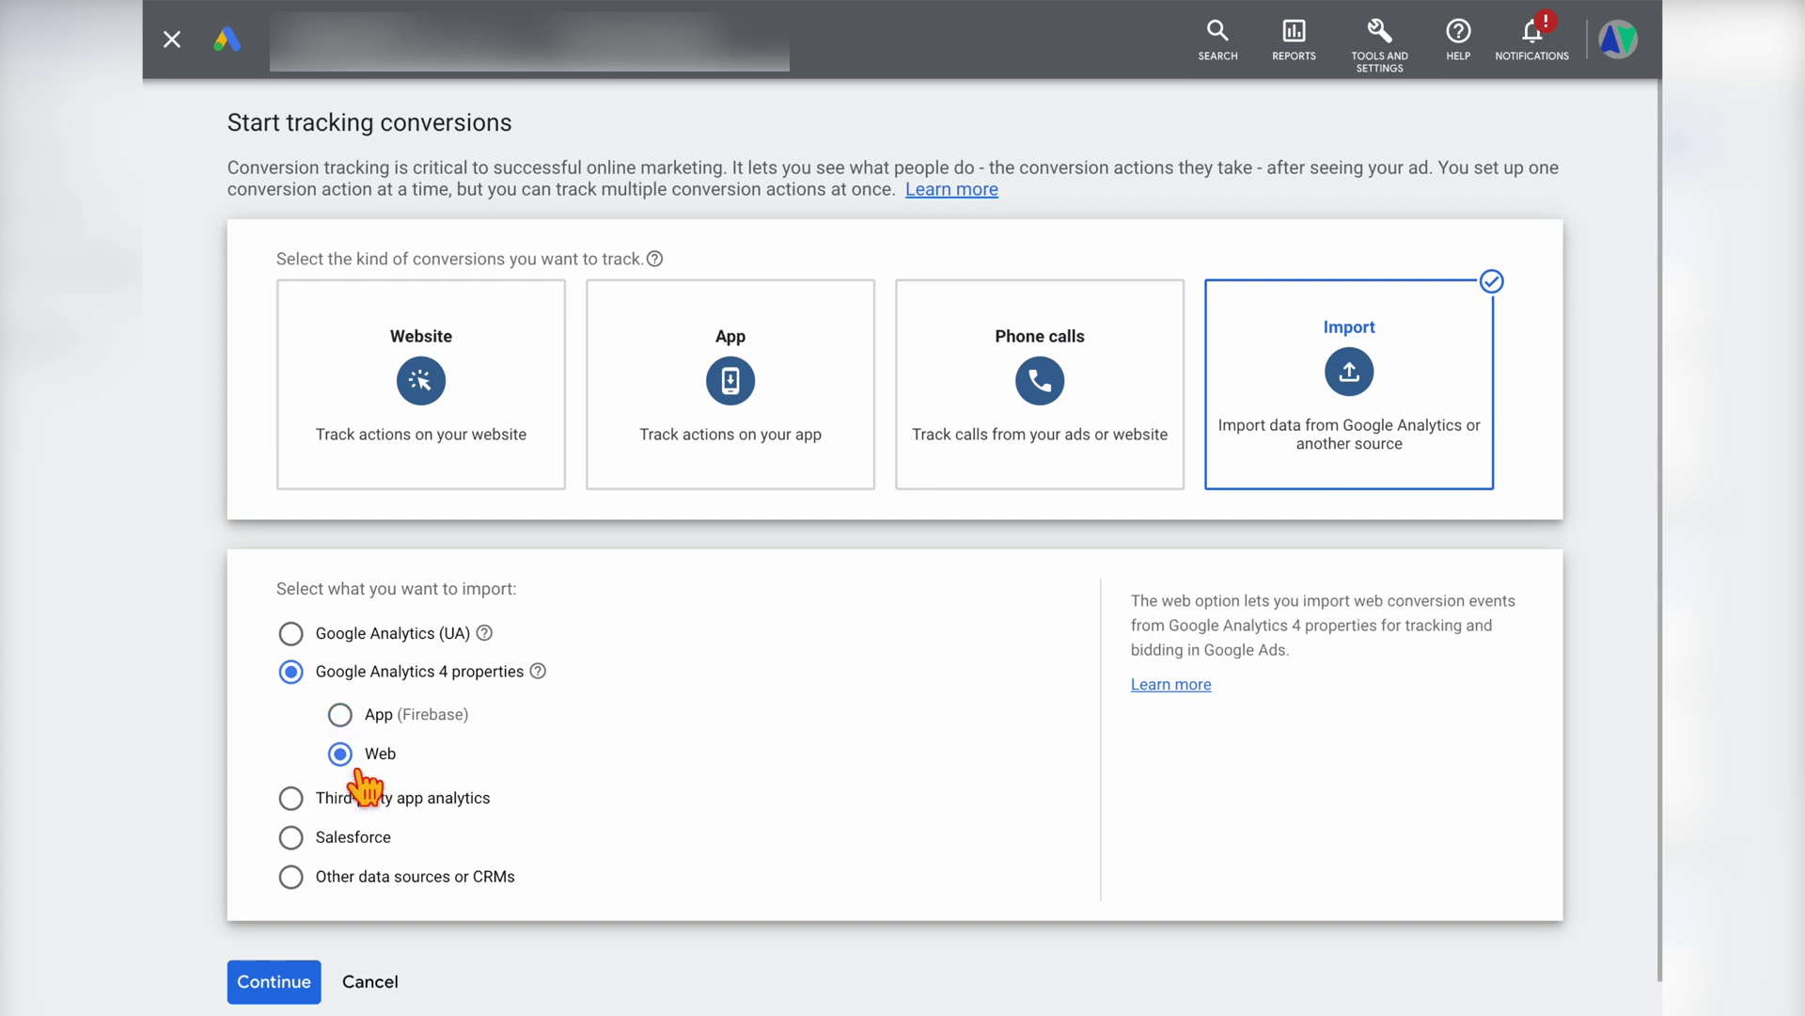
pyautogui.scroll(-1, 367, 778)
pyautogui.click(299, 941)
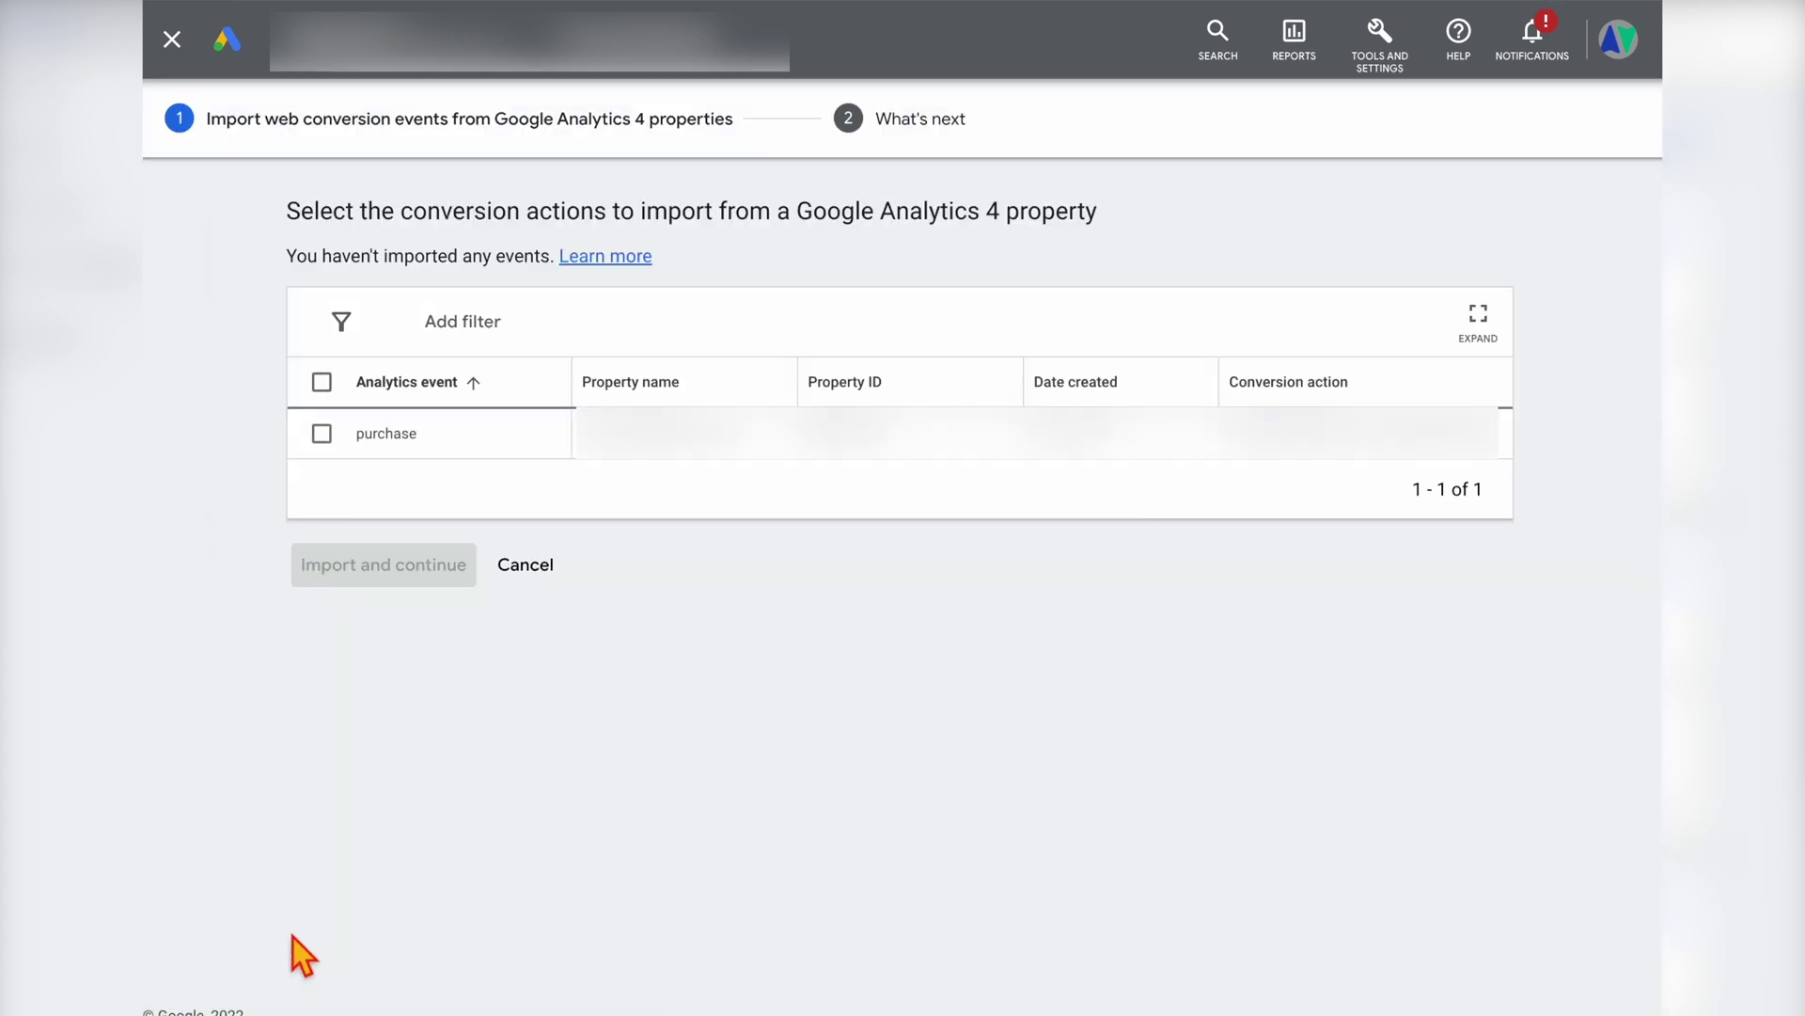
# Step: Select the purchase event for import from the Google Analytics 4 property
pyautogui.click(324, 440)
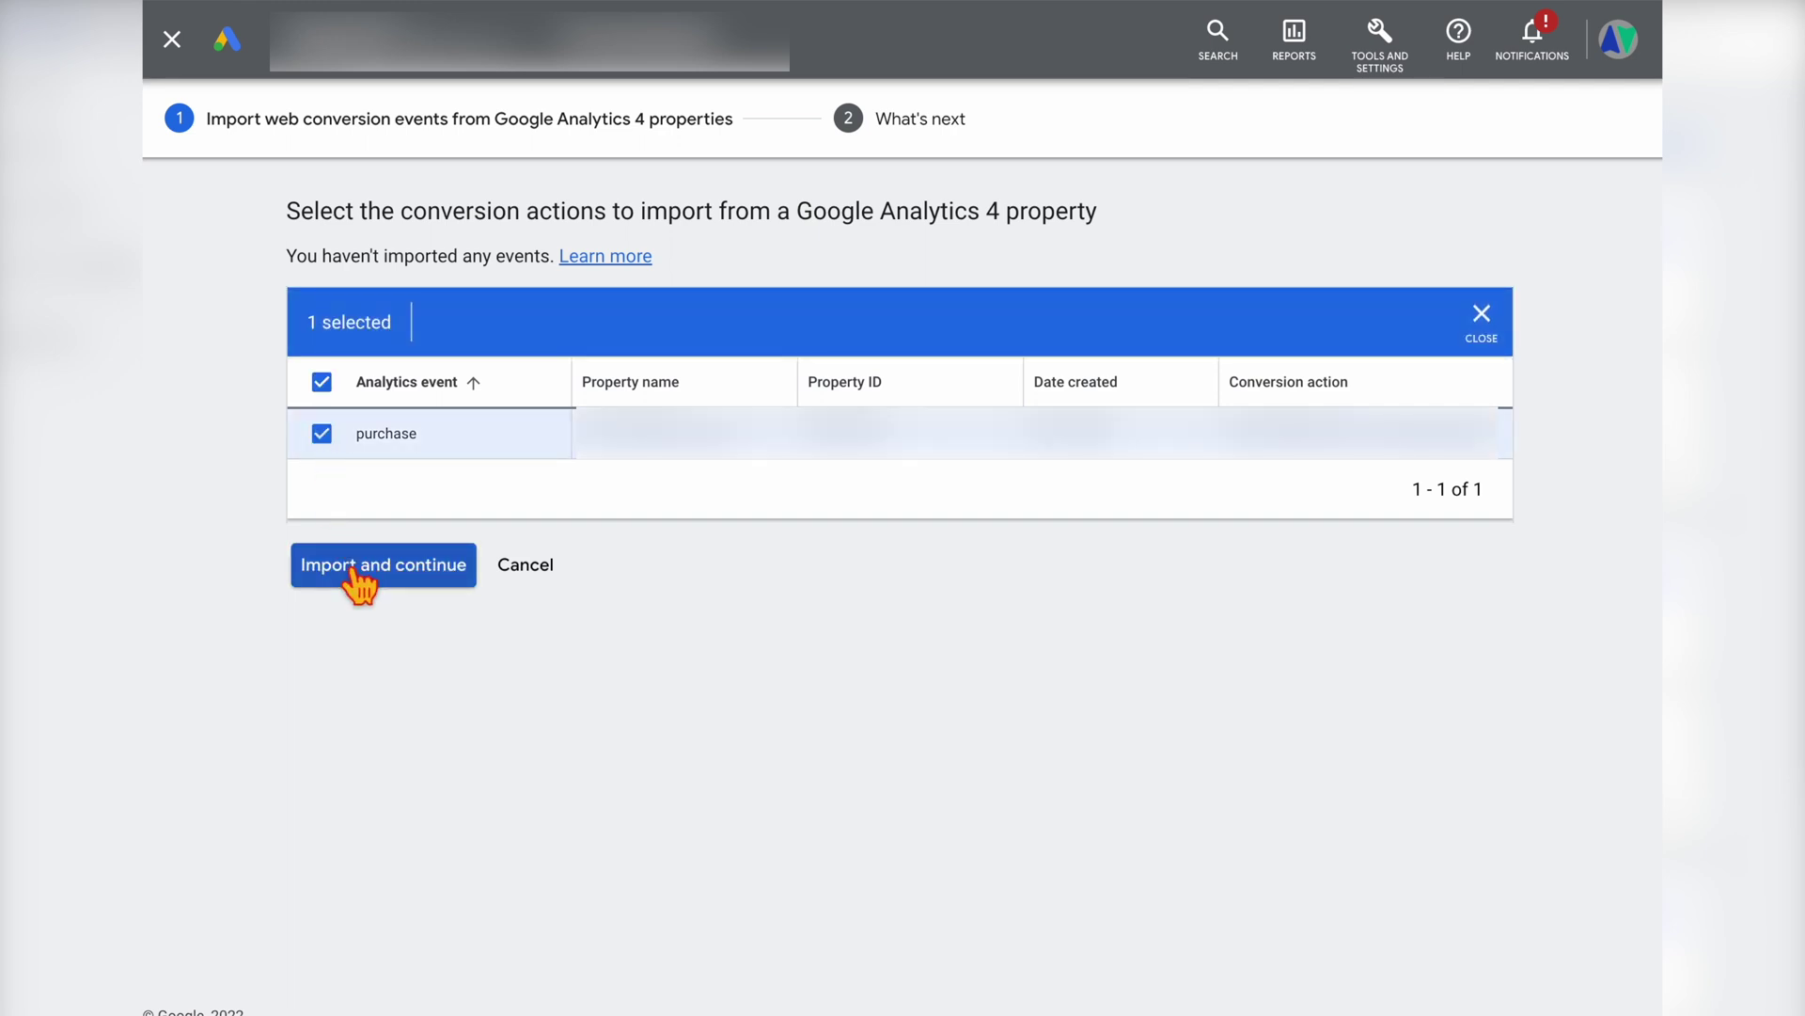